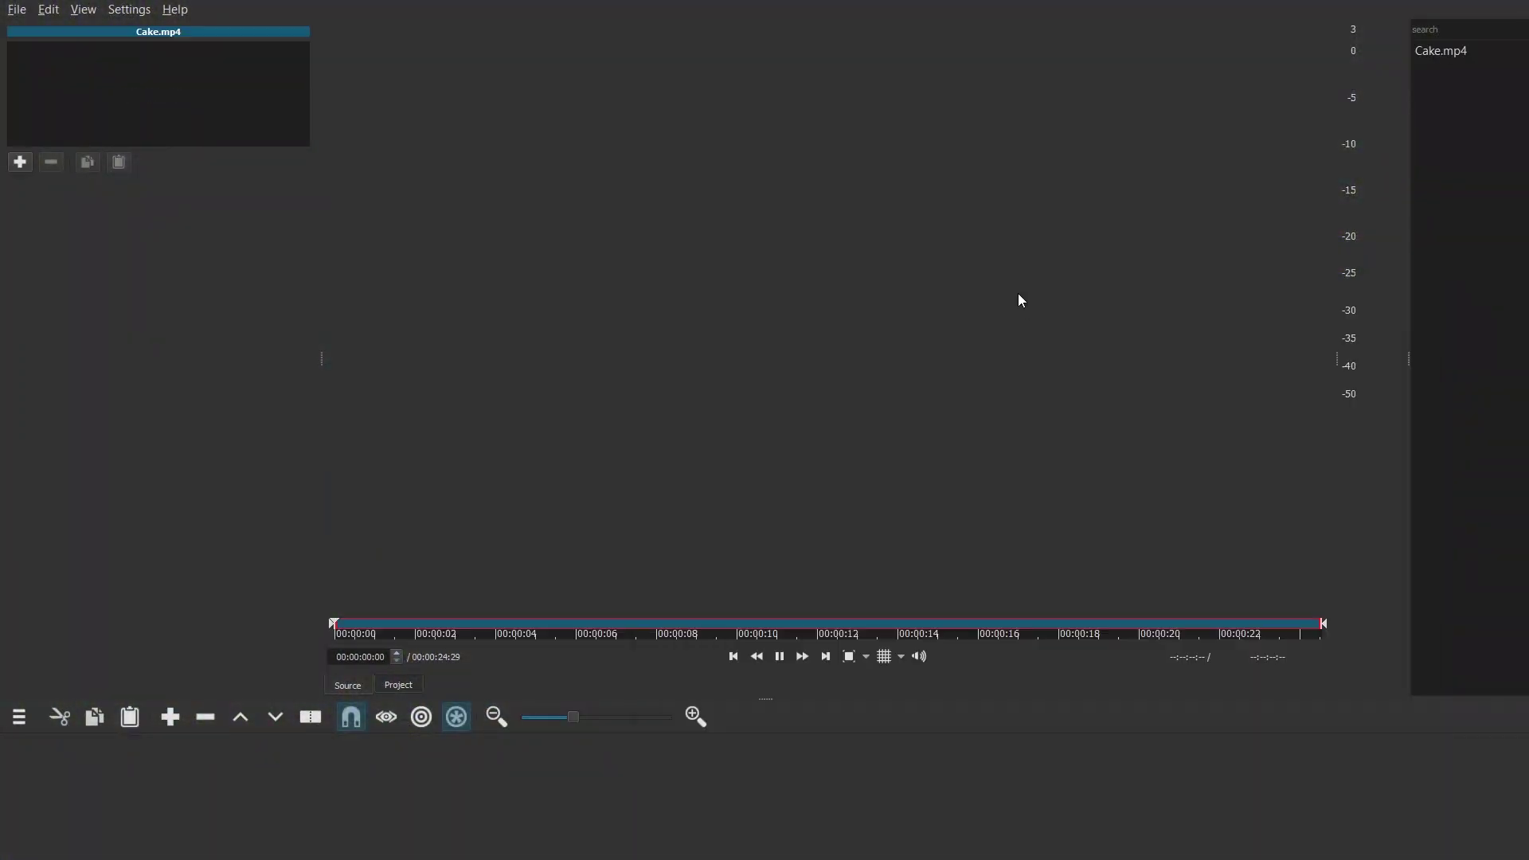
Step: Drag Cake.mp4 onto video track V1 and give the timeline more room
left_click_drag(1017, 293, 253, 761)
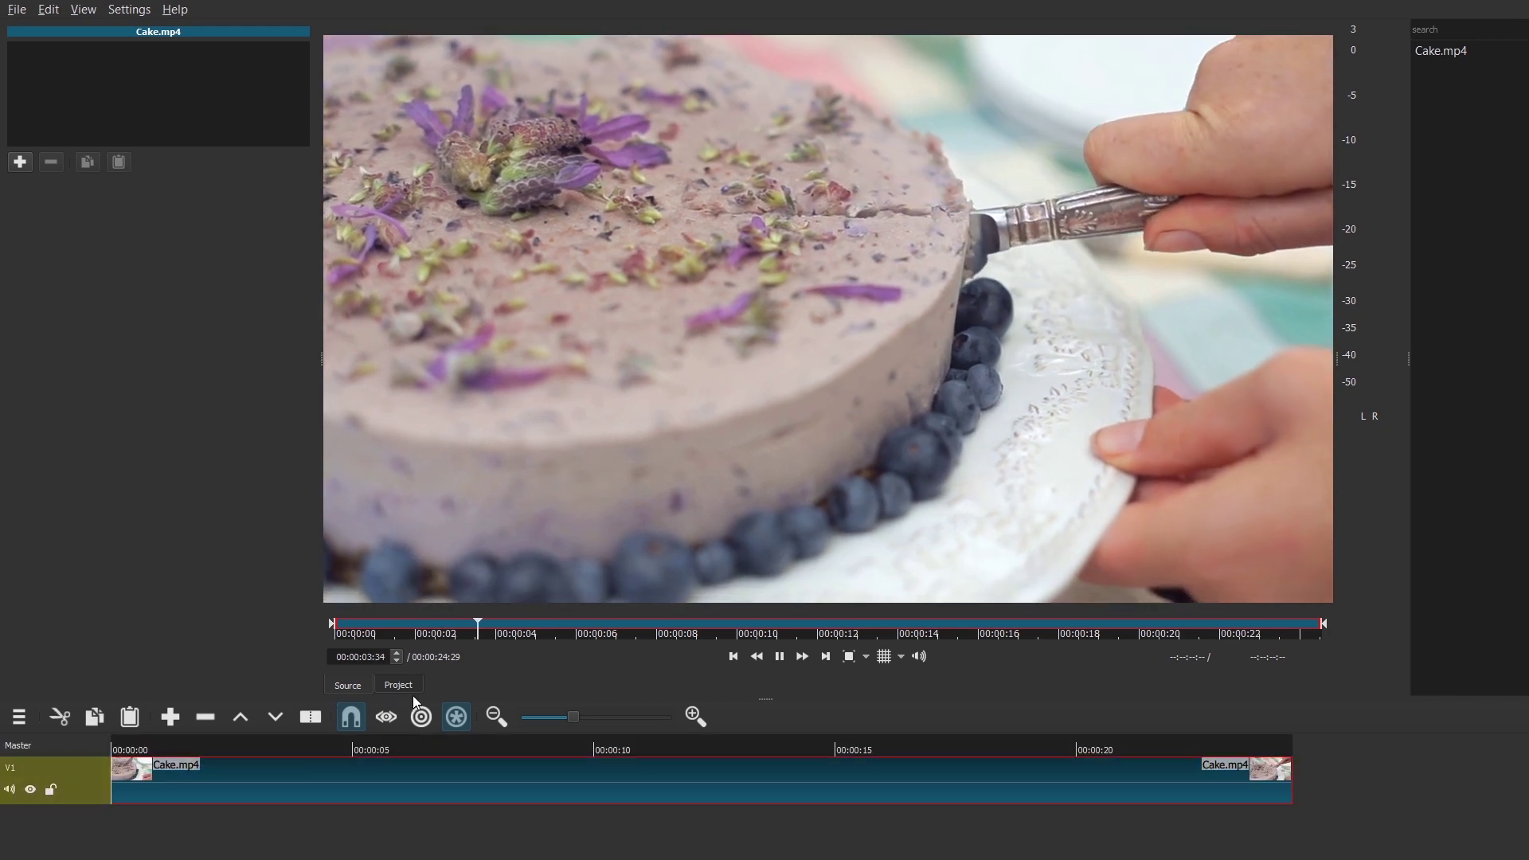
left_click_drag(412, 695, 239, 603)
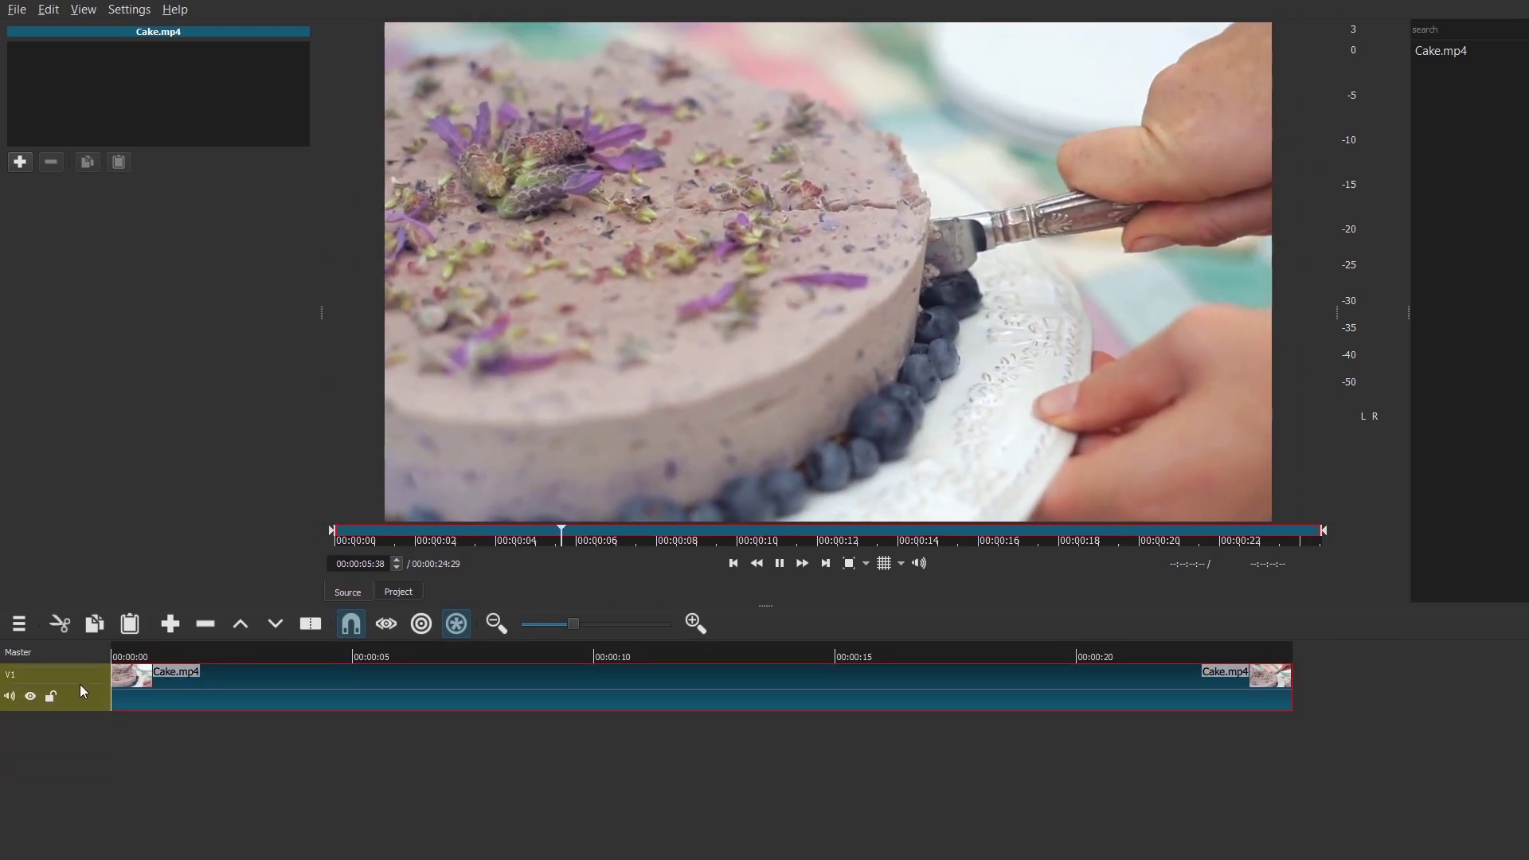
Step: Add a V2 video track and load a transparent Color generator clip into the source player
right_click(80, 685)
left_click(174, 531)
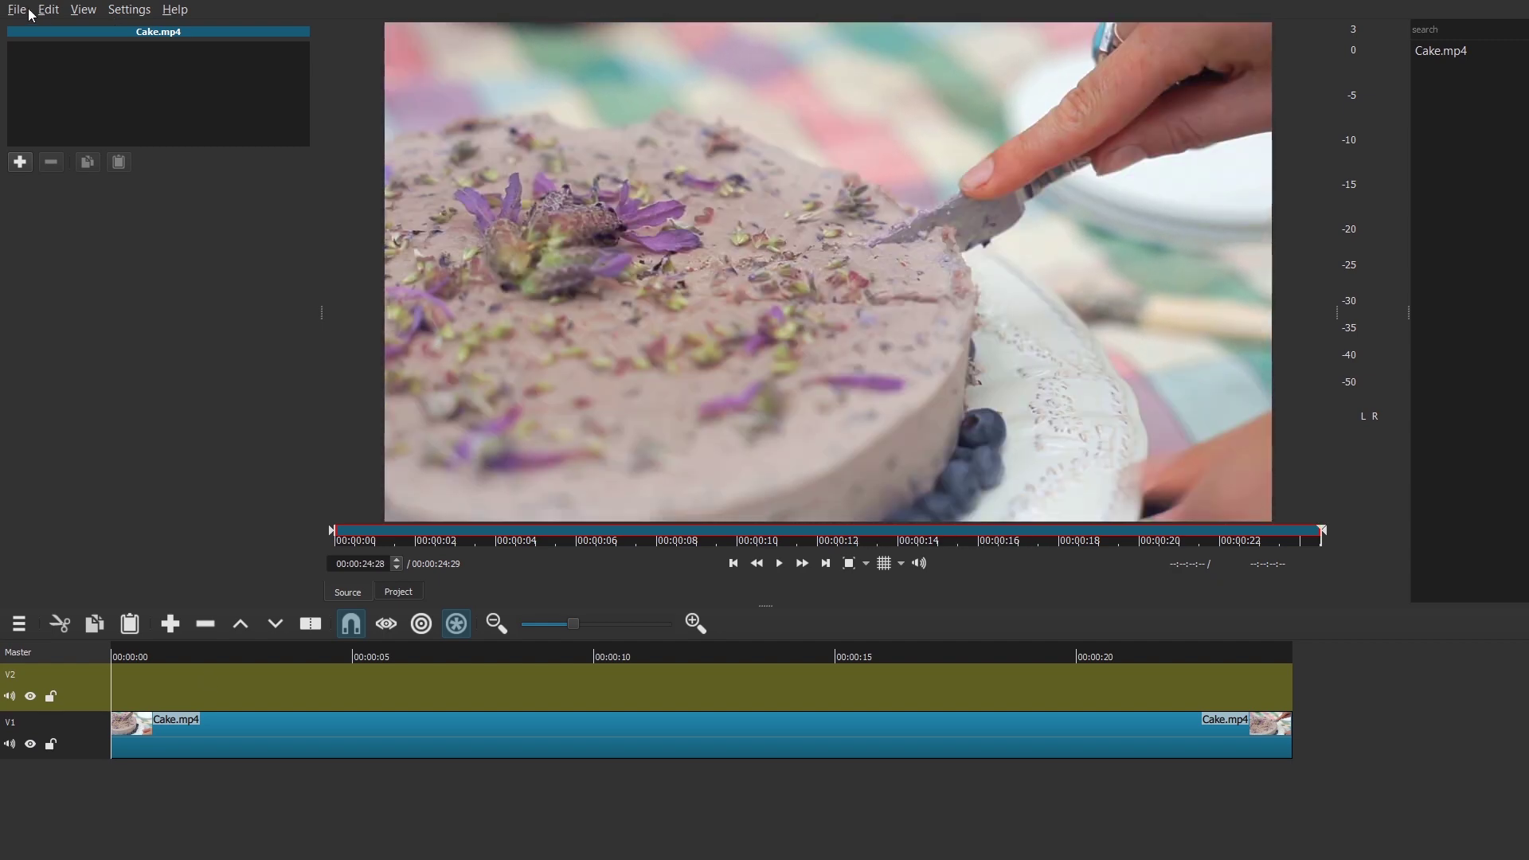
left_click(28, 11)
left_click(101, 79)
left_click(549, 343)
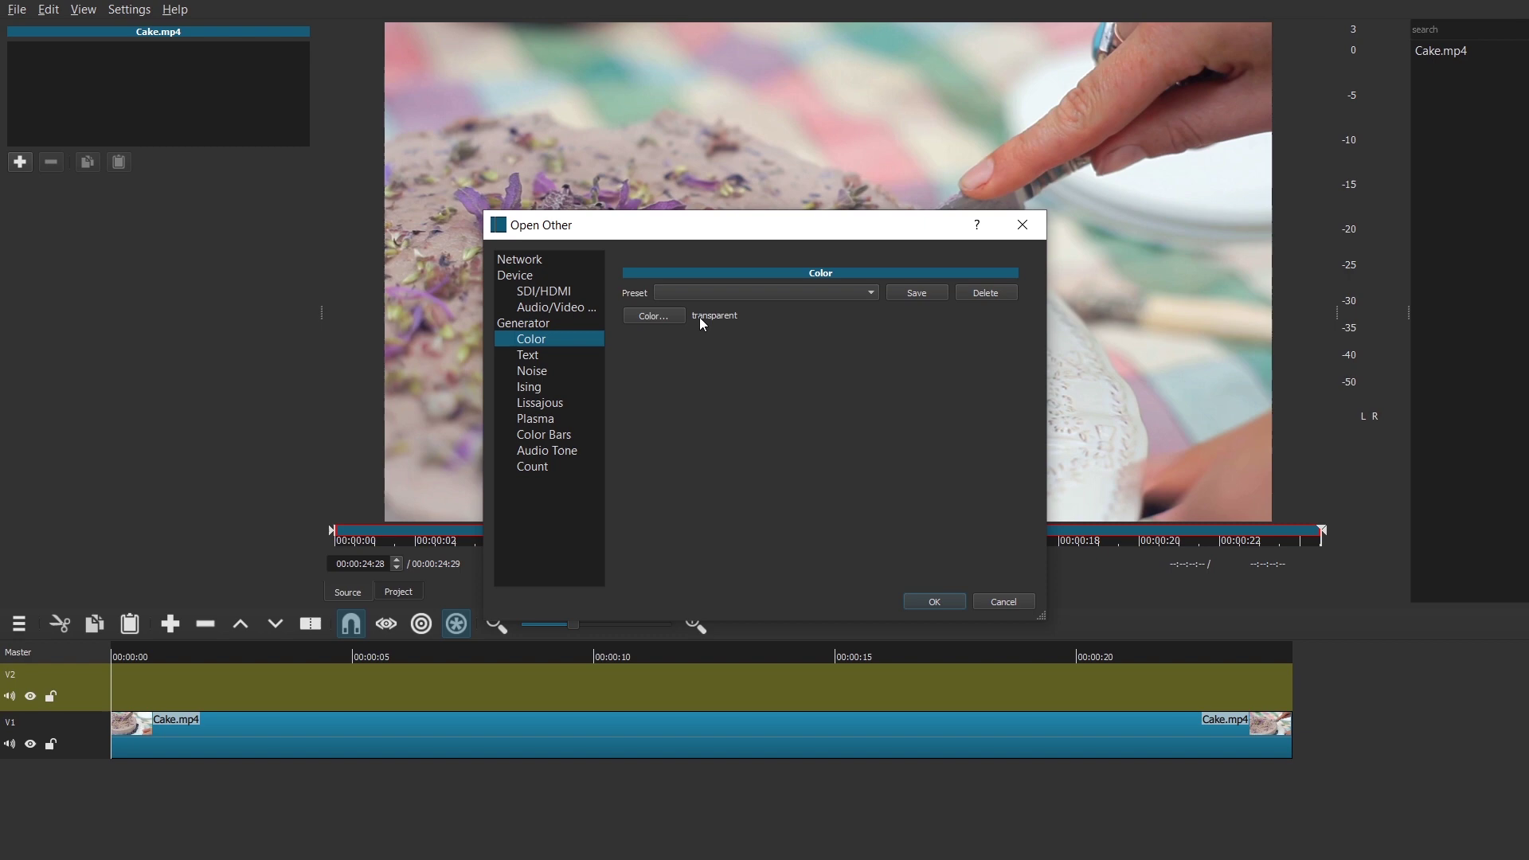
left_click(940, 601)
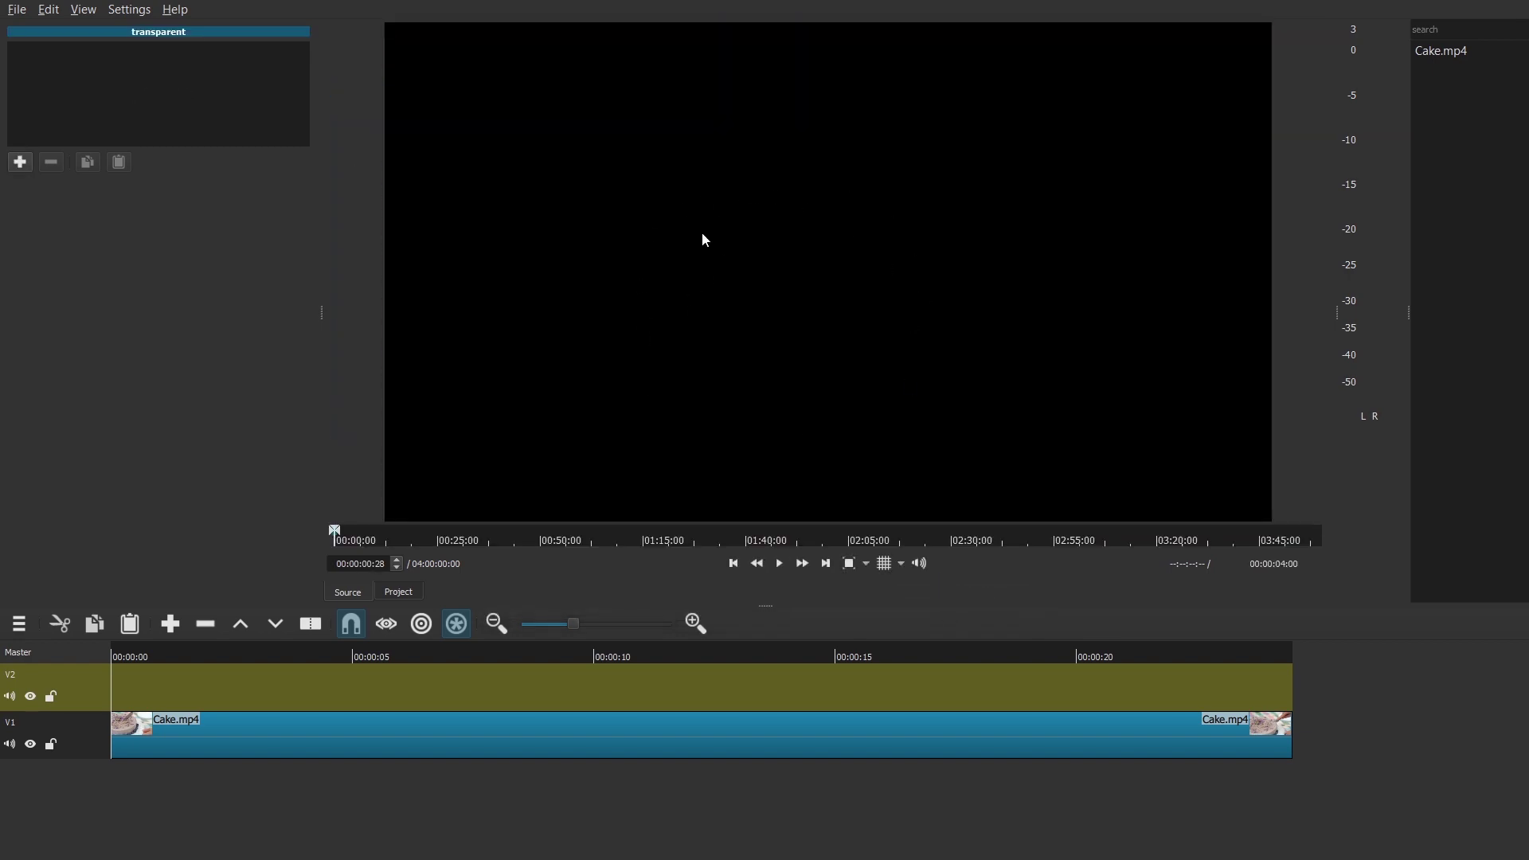
Step: Place the transparent clip at the start of V2, stretch it to about 10 seconds, and select it
left_click_drag(704, 281, 133, 690)
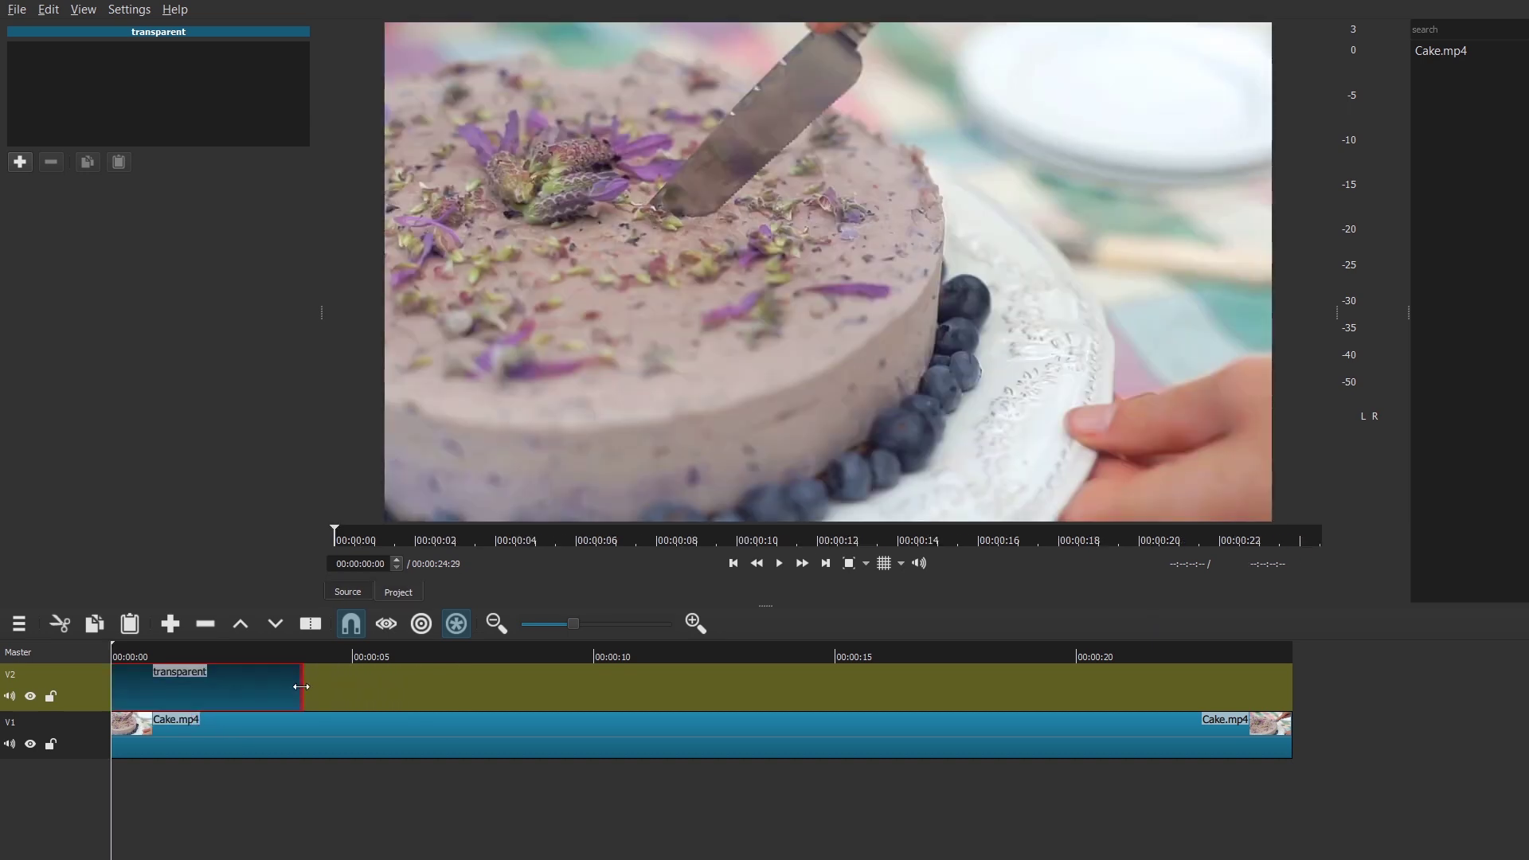
left_click_drag(293, 687, 595, 695)
left_click(188, 727)
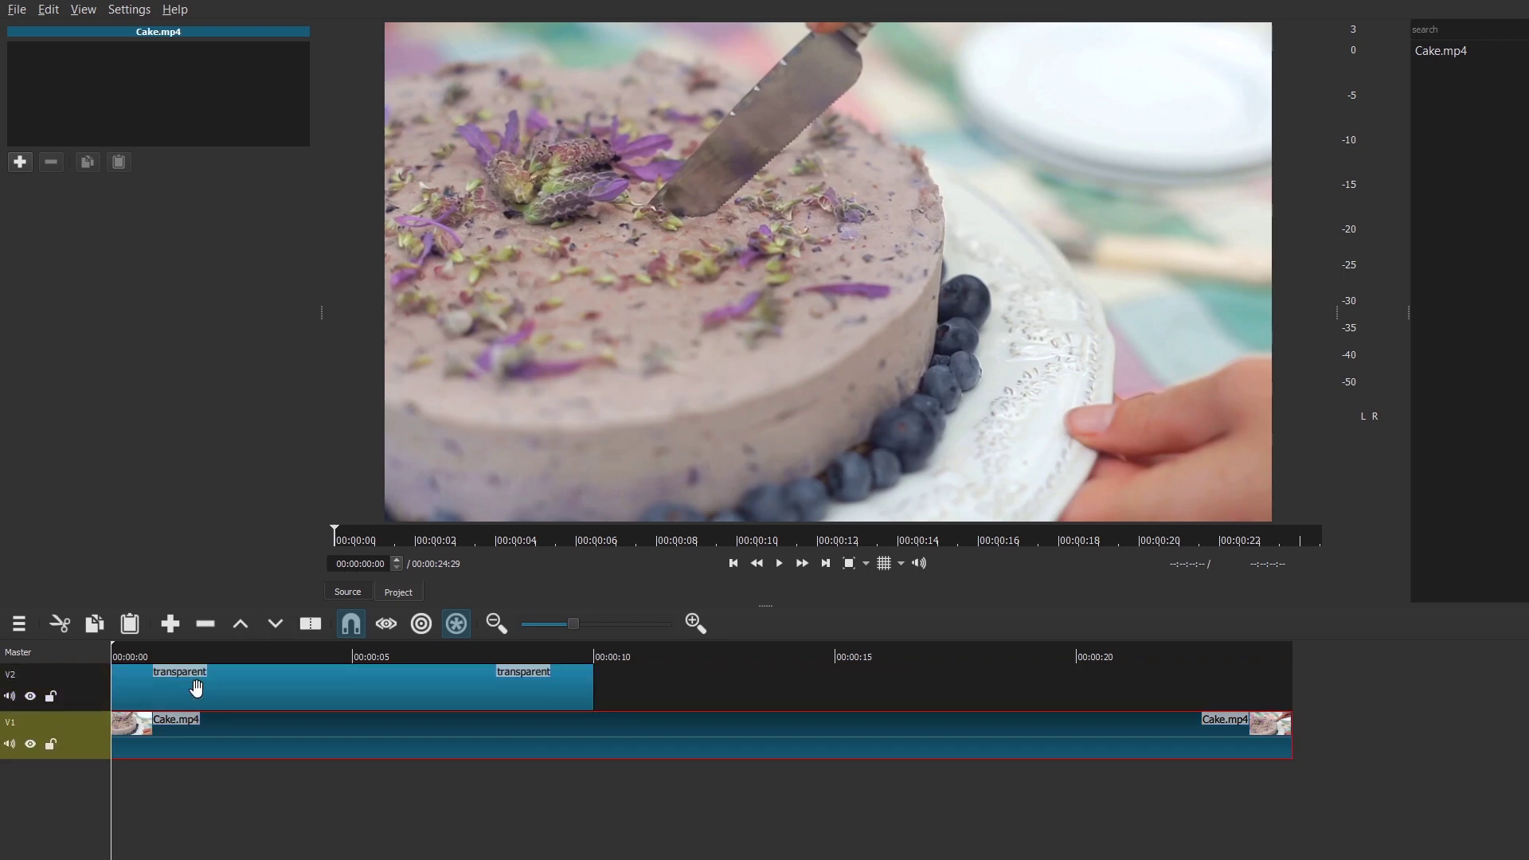
left_click(195, 686)
left_click(206, 731)
left_click(198, 679)
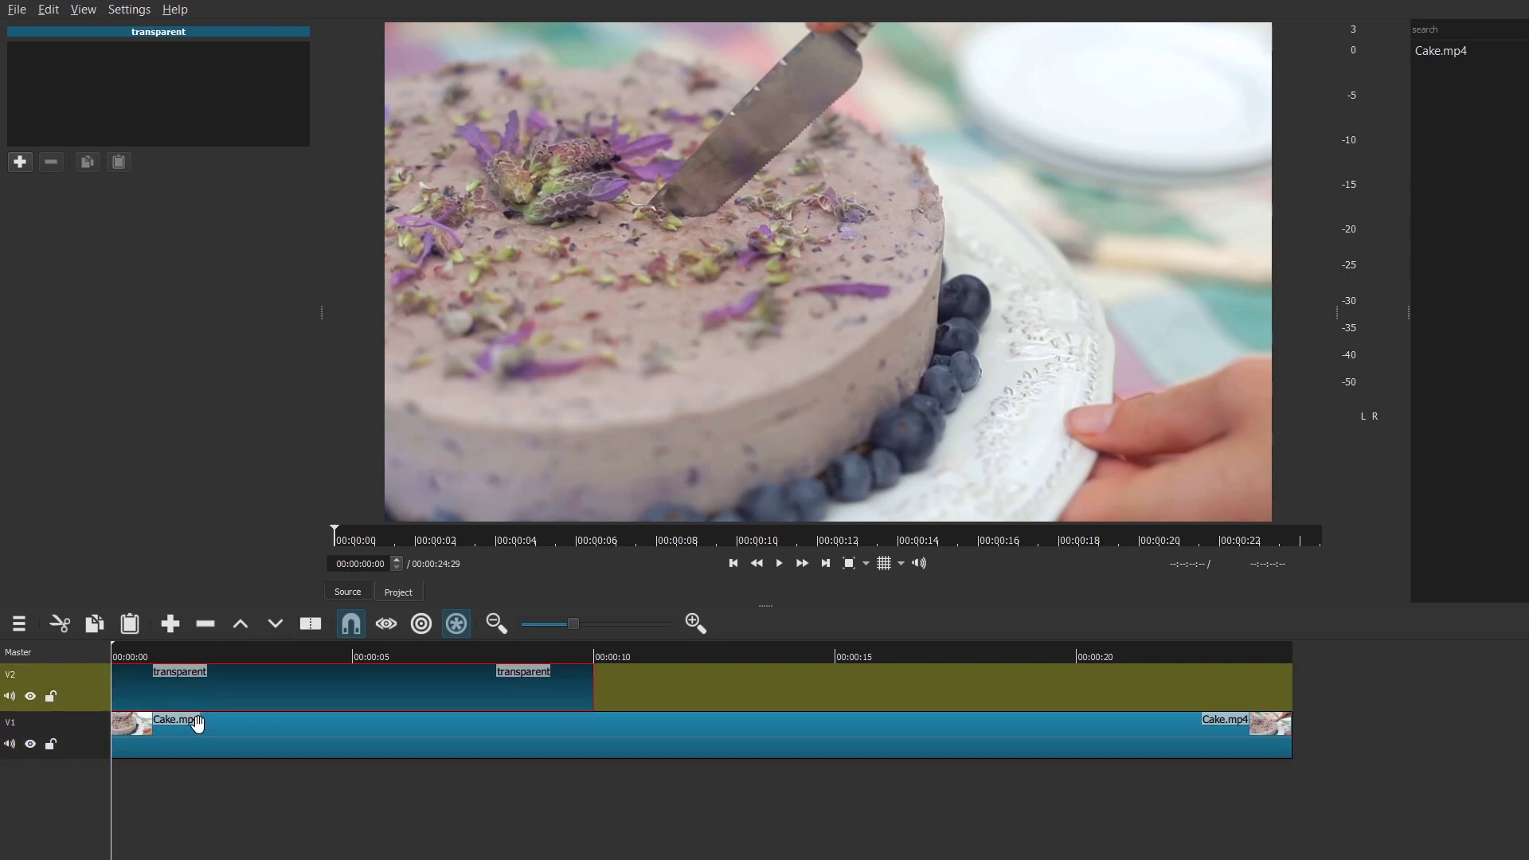
left_click(198, 720)
left_click(202, 686)
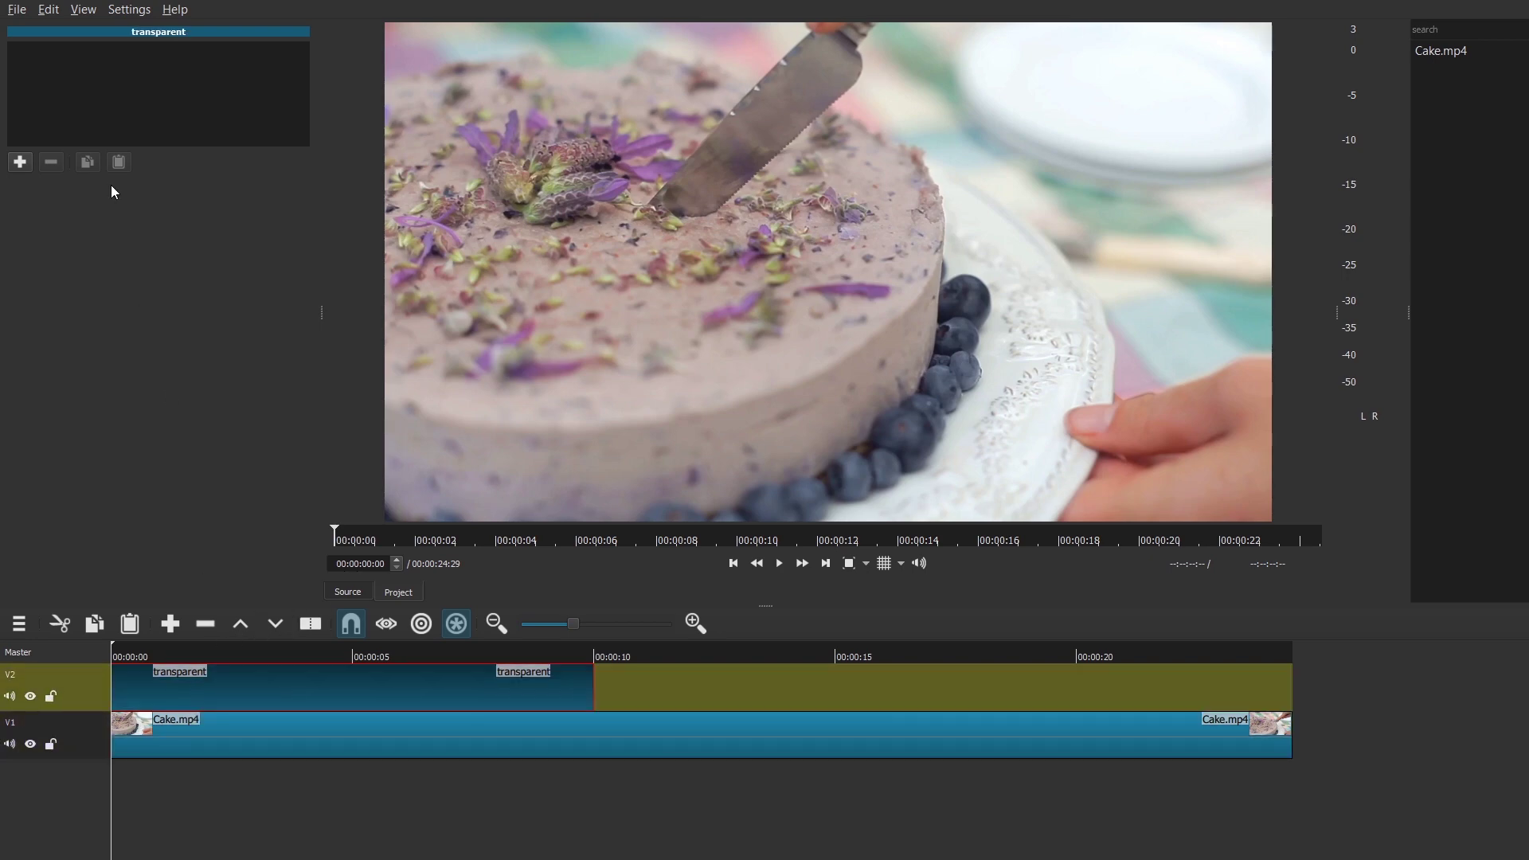
Step: Search the video filters list for 'text'
left_click(16, 164)
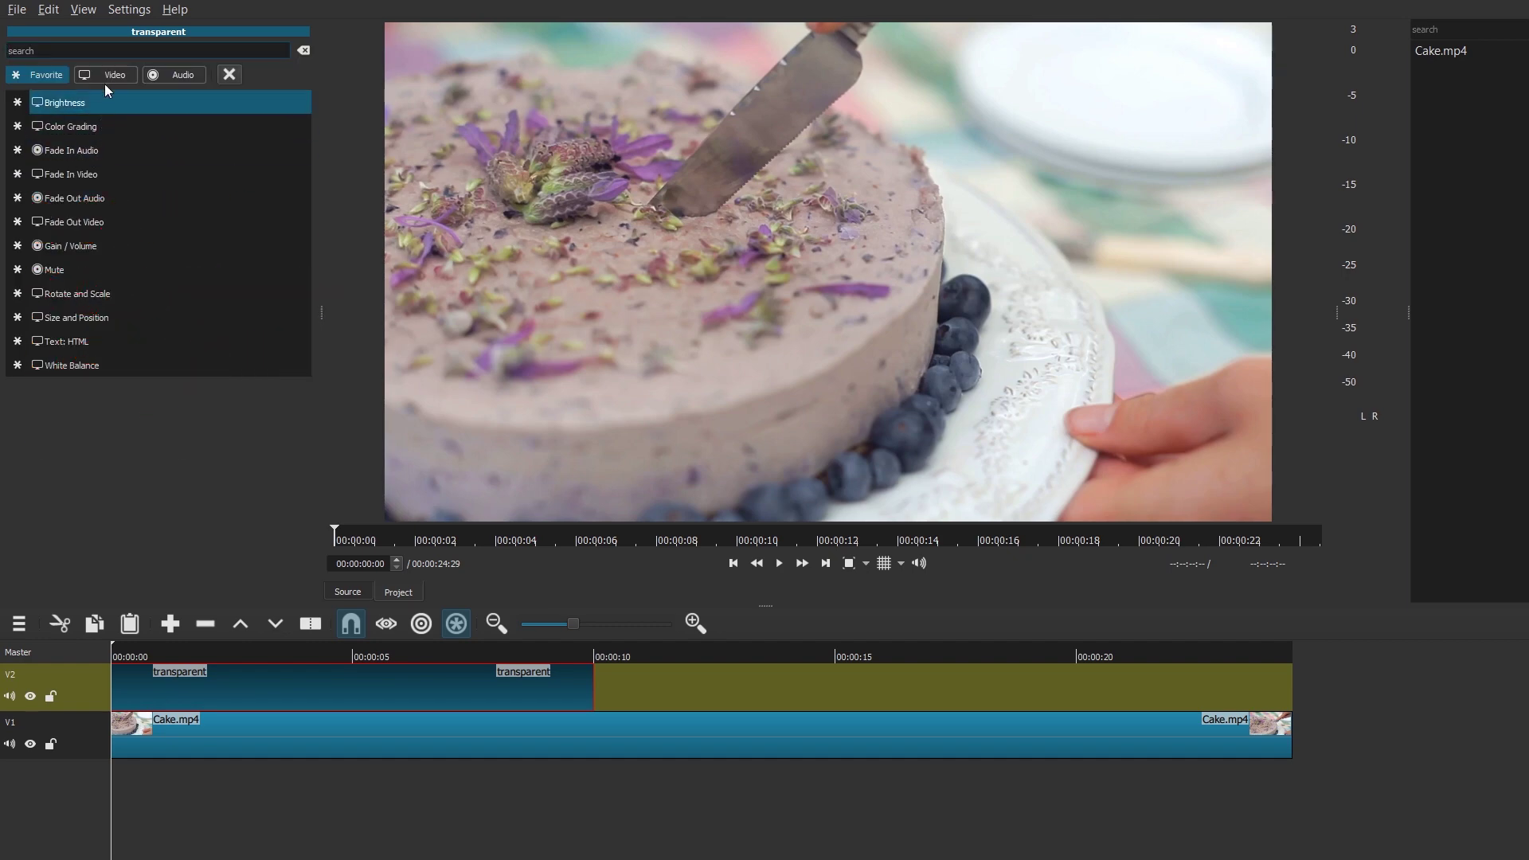
left_click(104, 77)
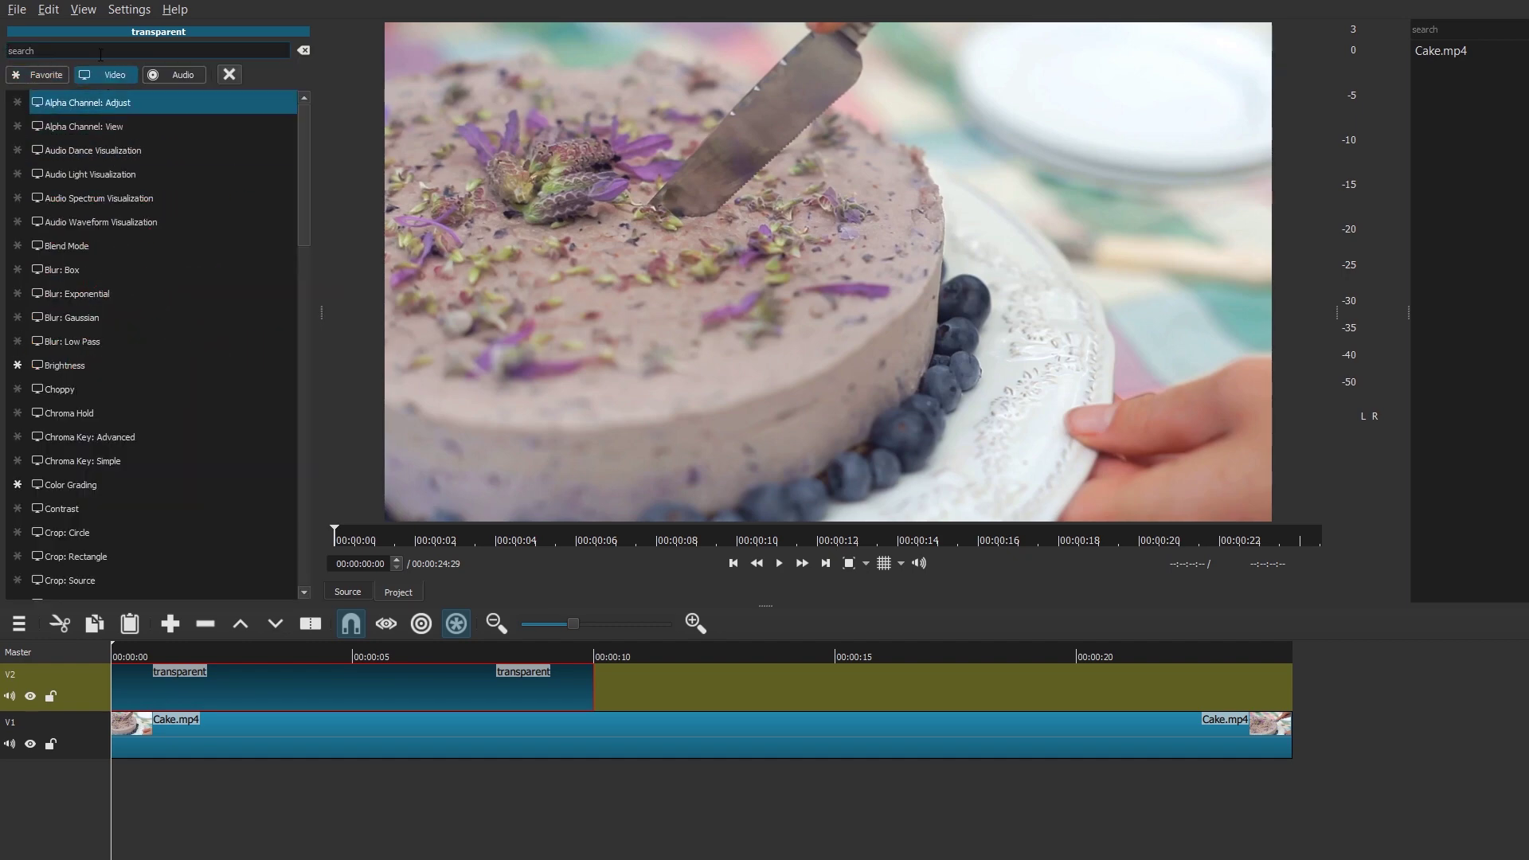
left_click(100, 51)
type("h")
key("BackSpace")
type("te")
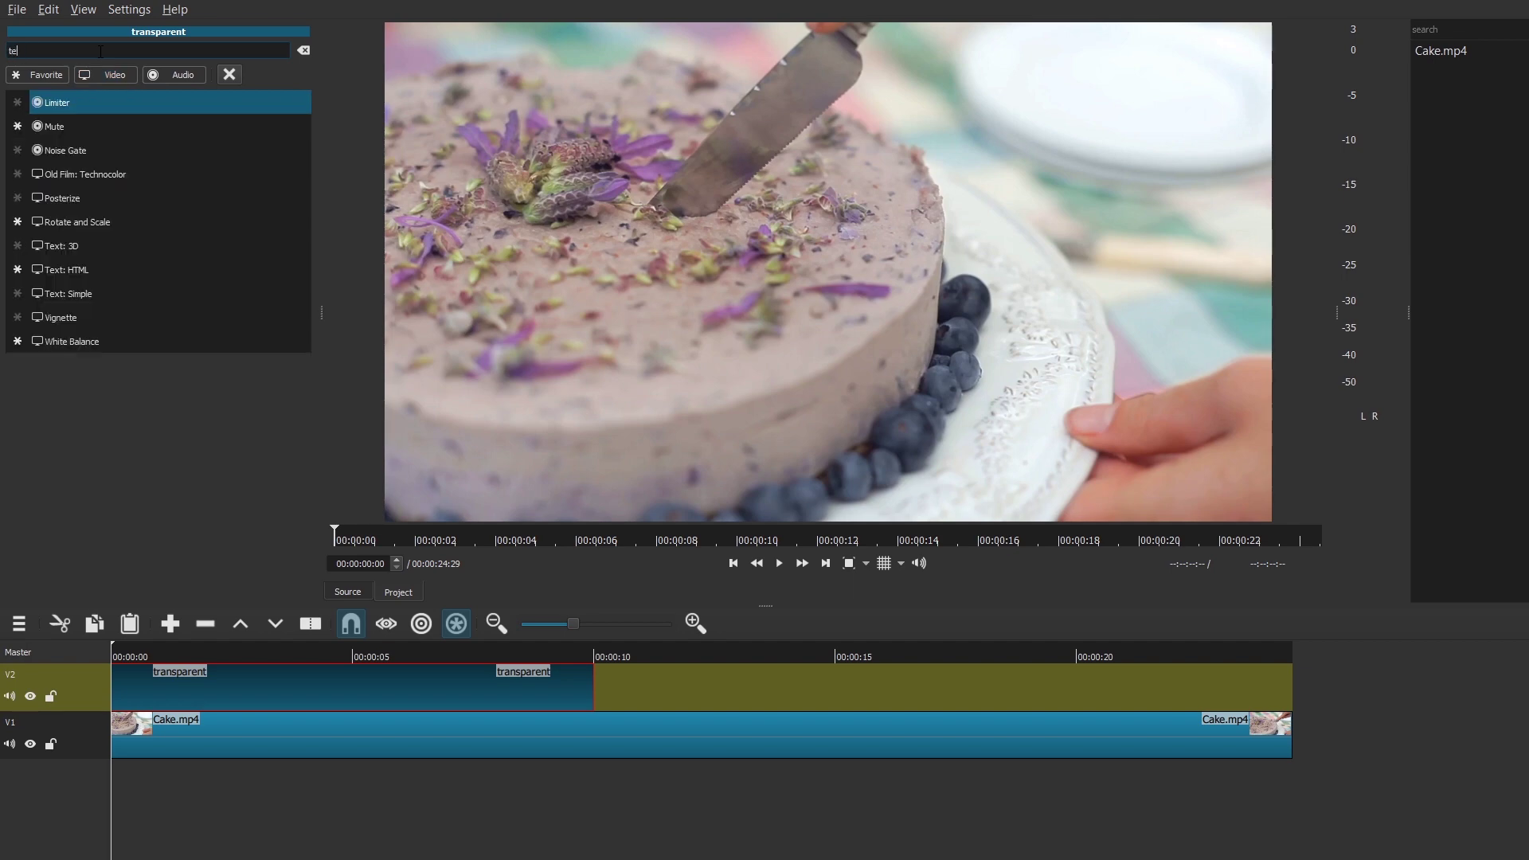
type("xt")
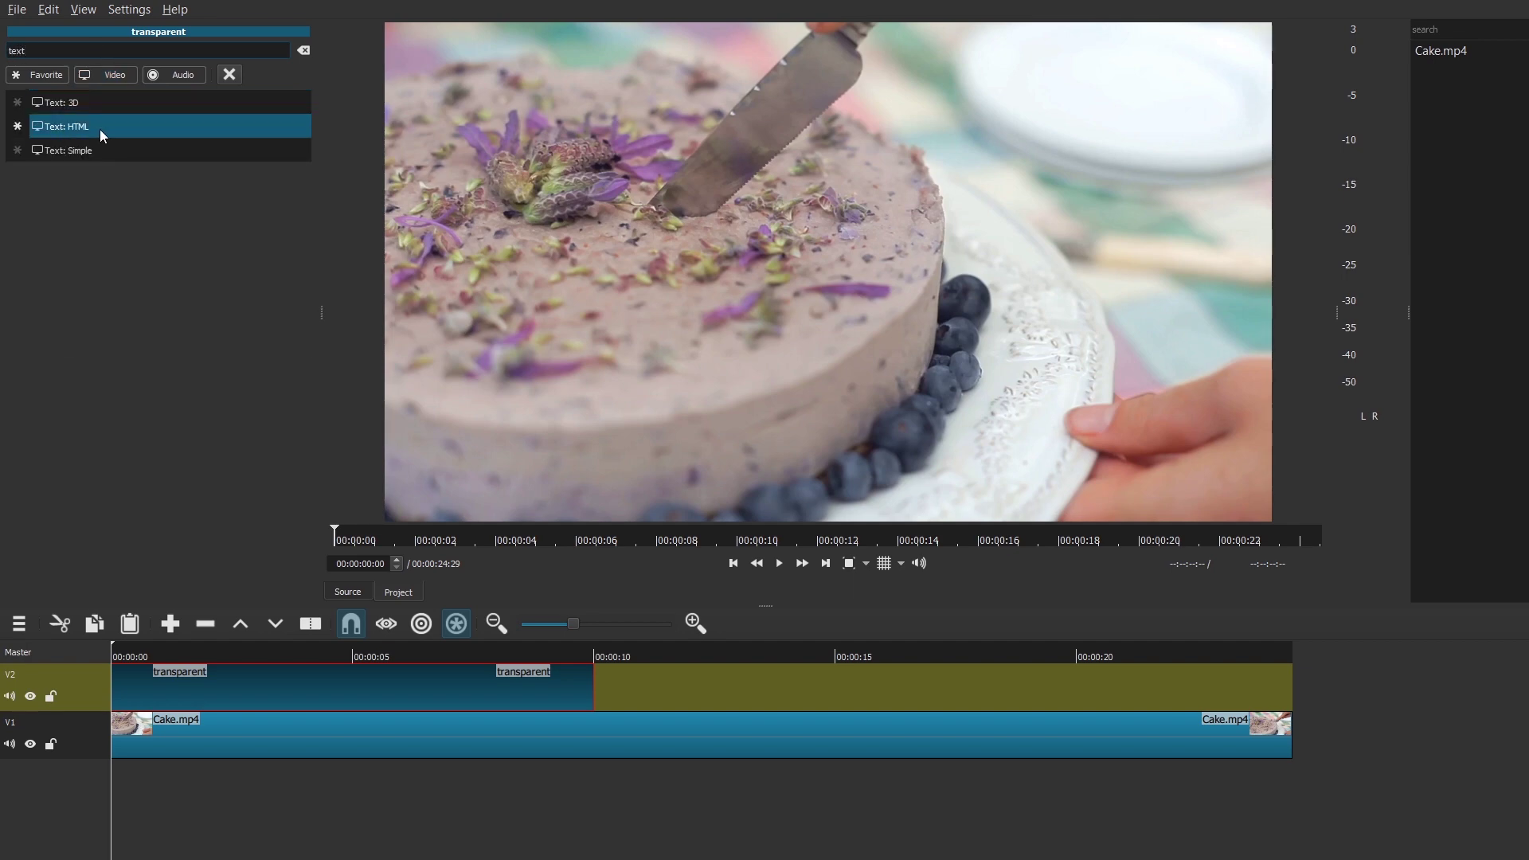
Step: Add a Text: HTML filter from the Simple Scroll template (simple_scroll.html) and open the HTML Editor
left_click(98, 129)
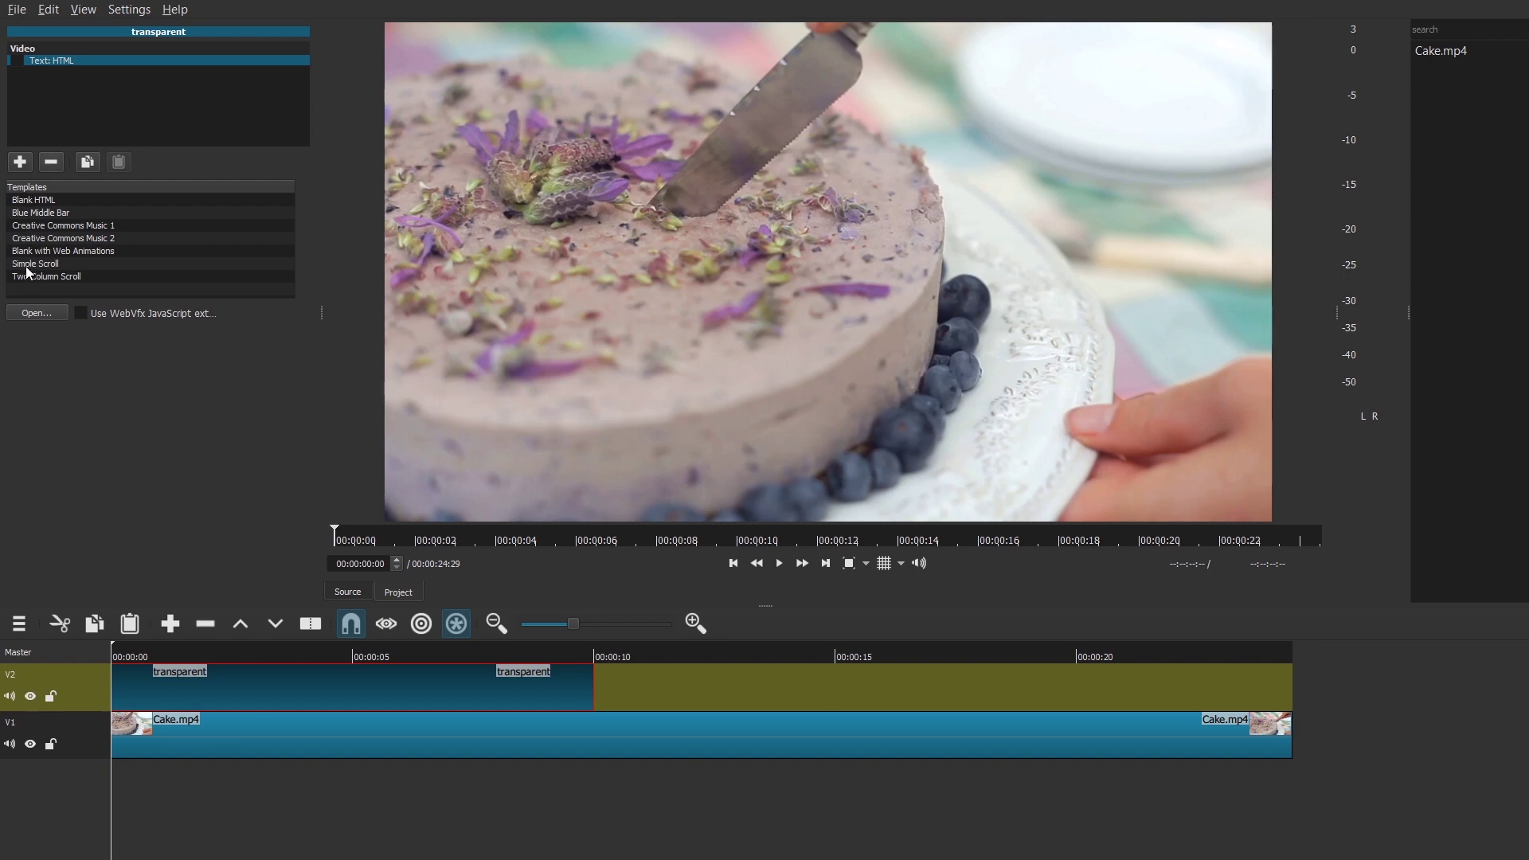
double_click(60, 263)
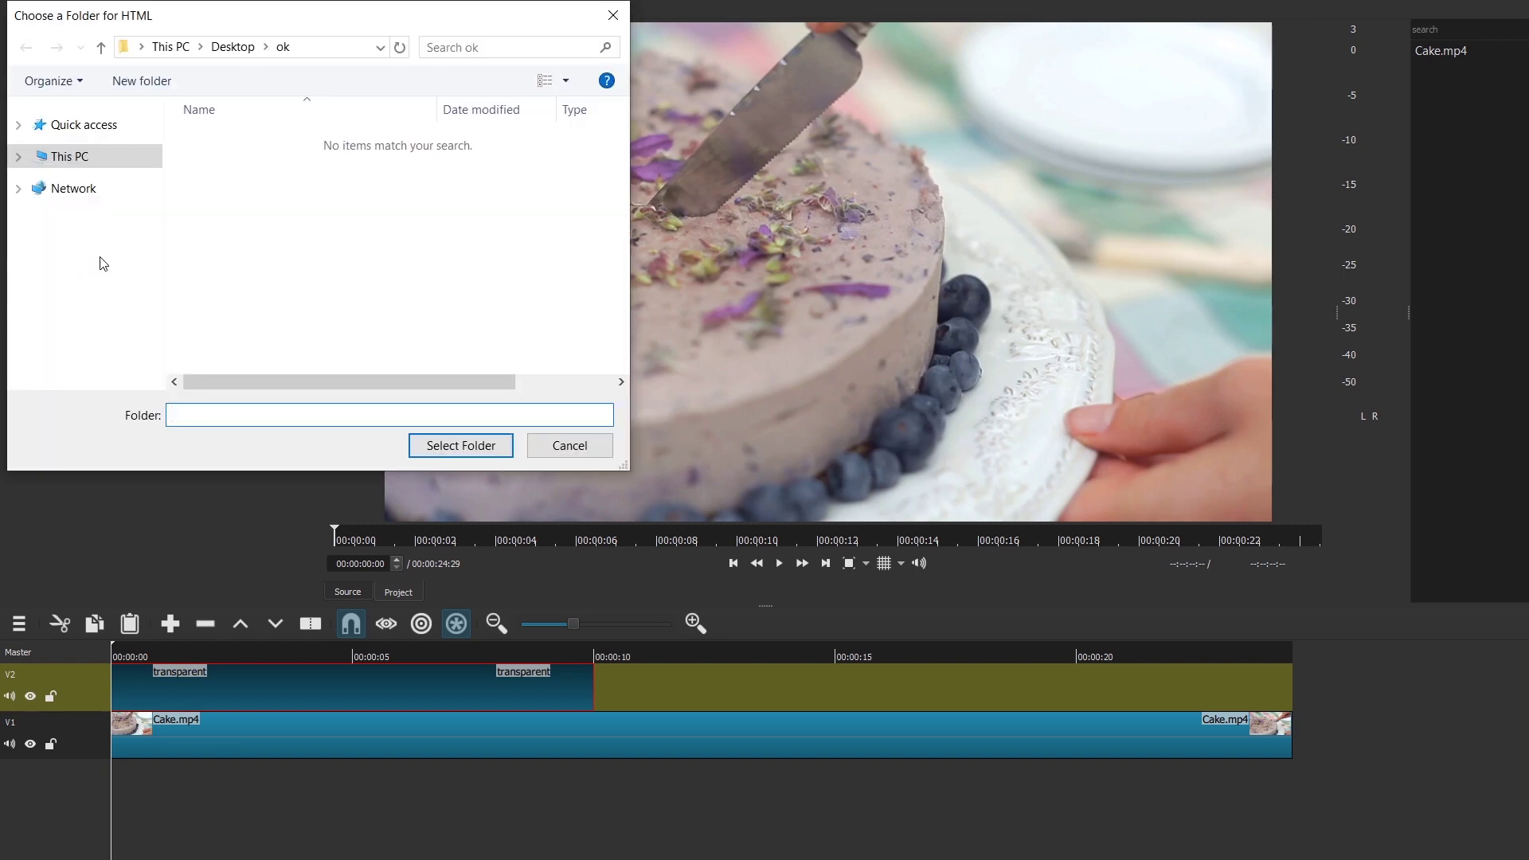
left_click(333, 47)
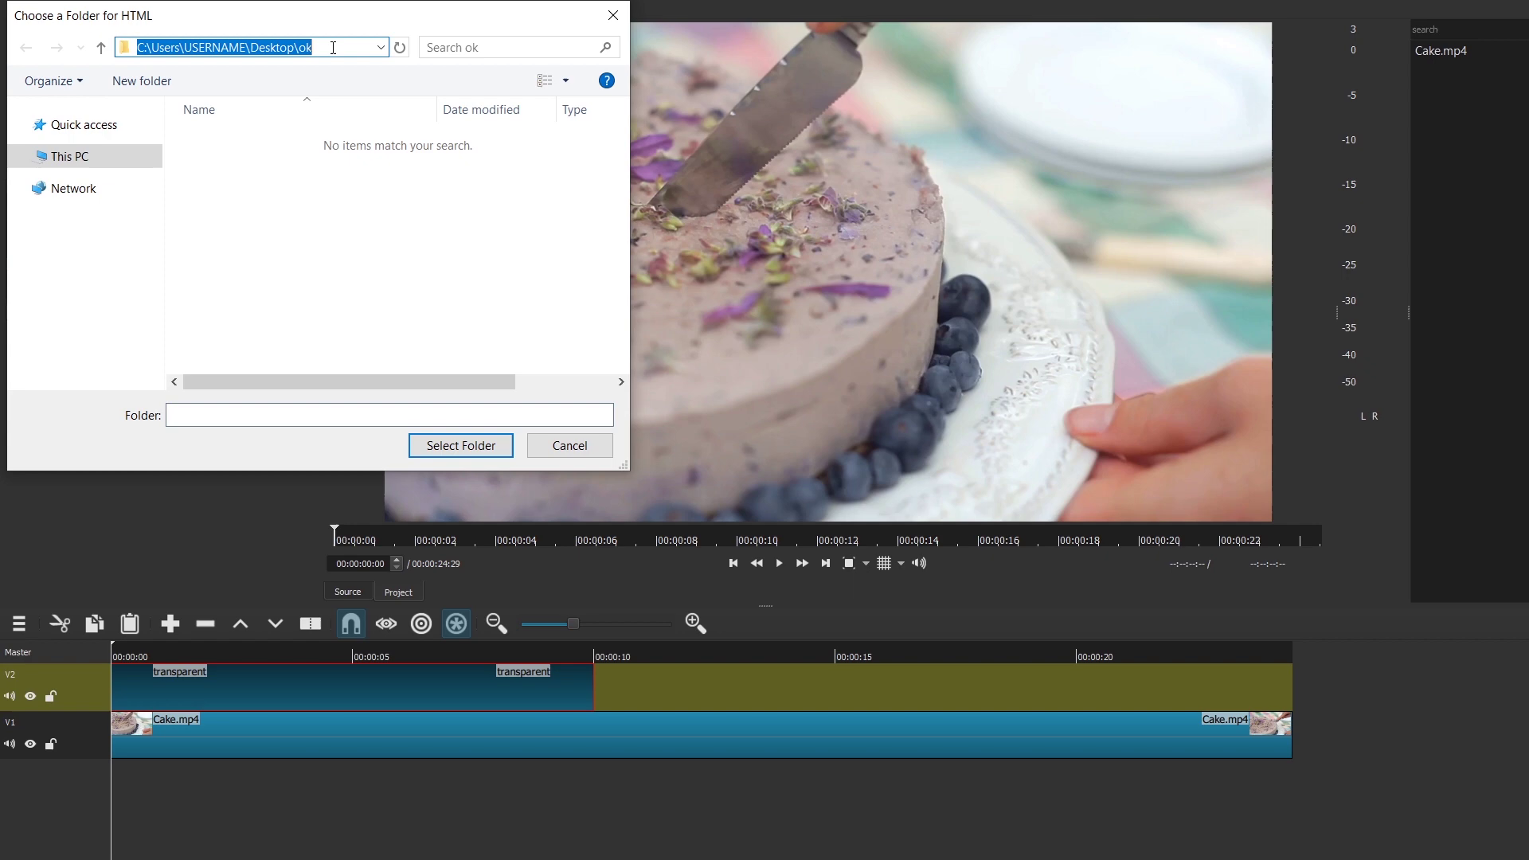
left_click(294, 232)
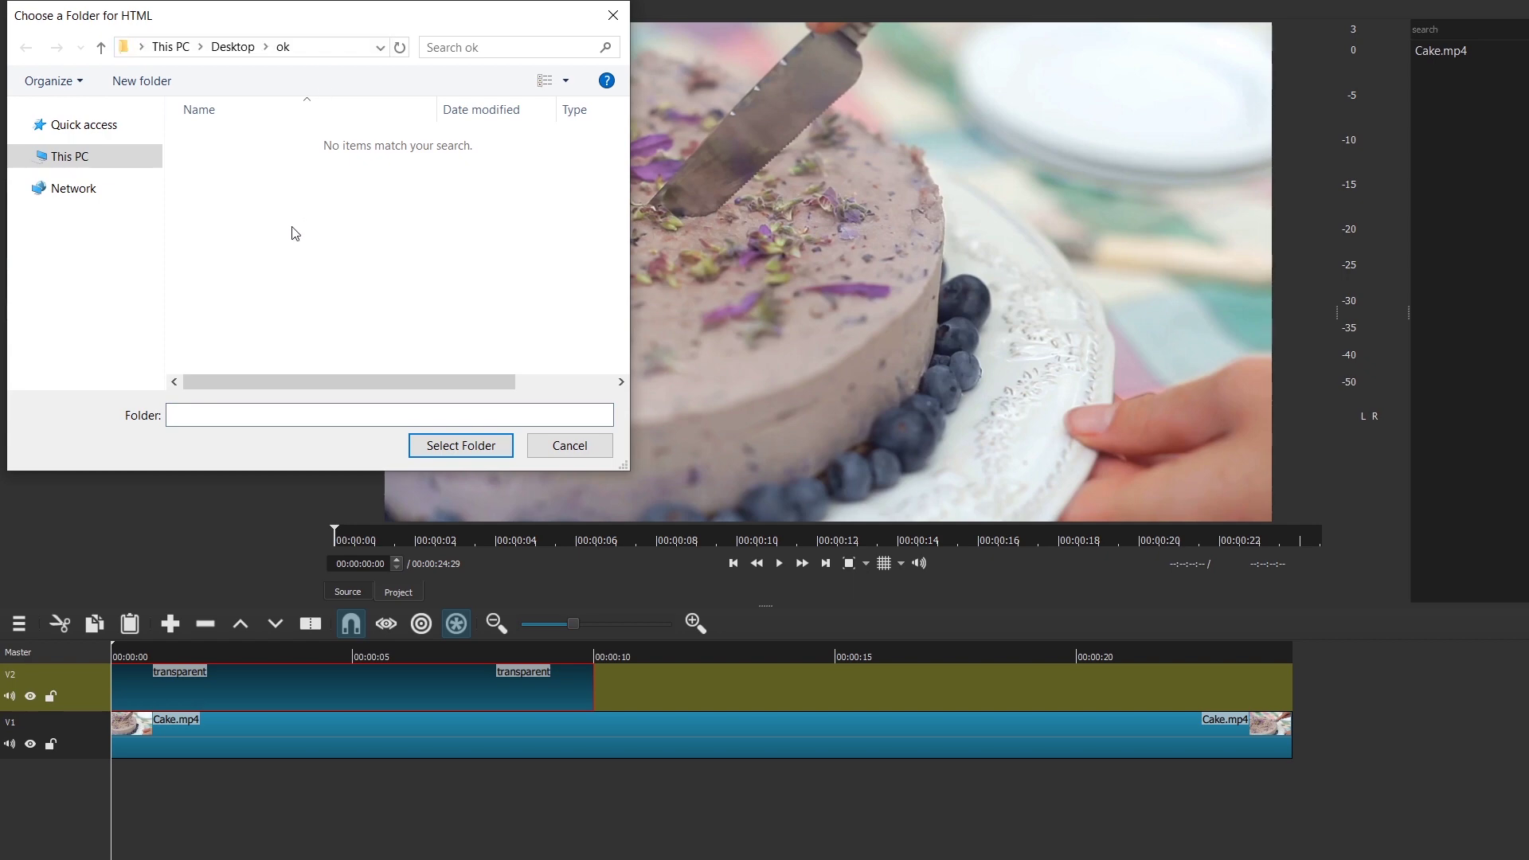
left_click(443, 447)
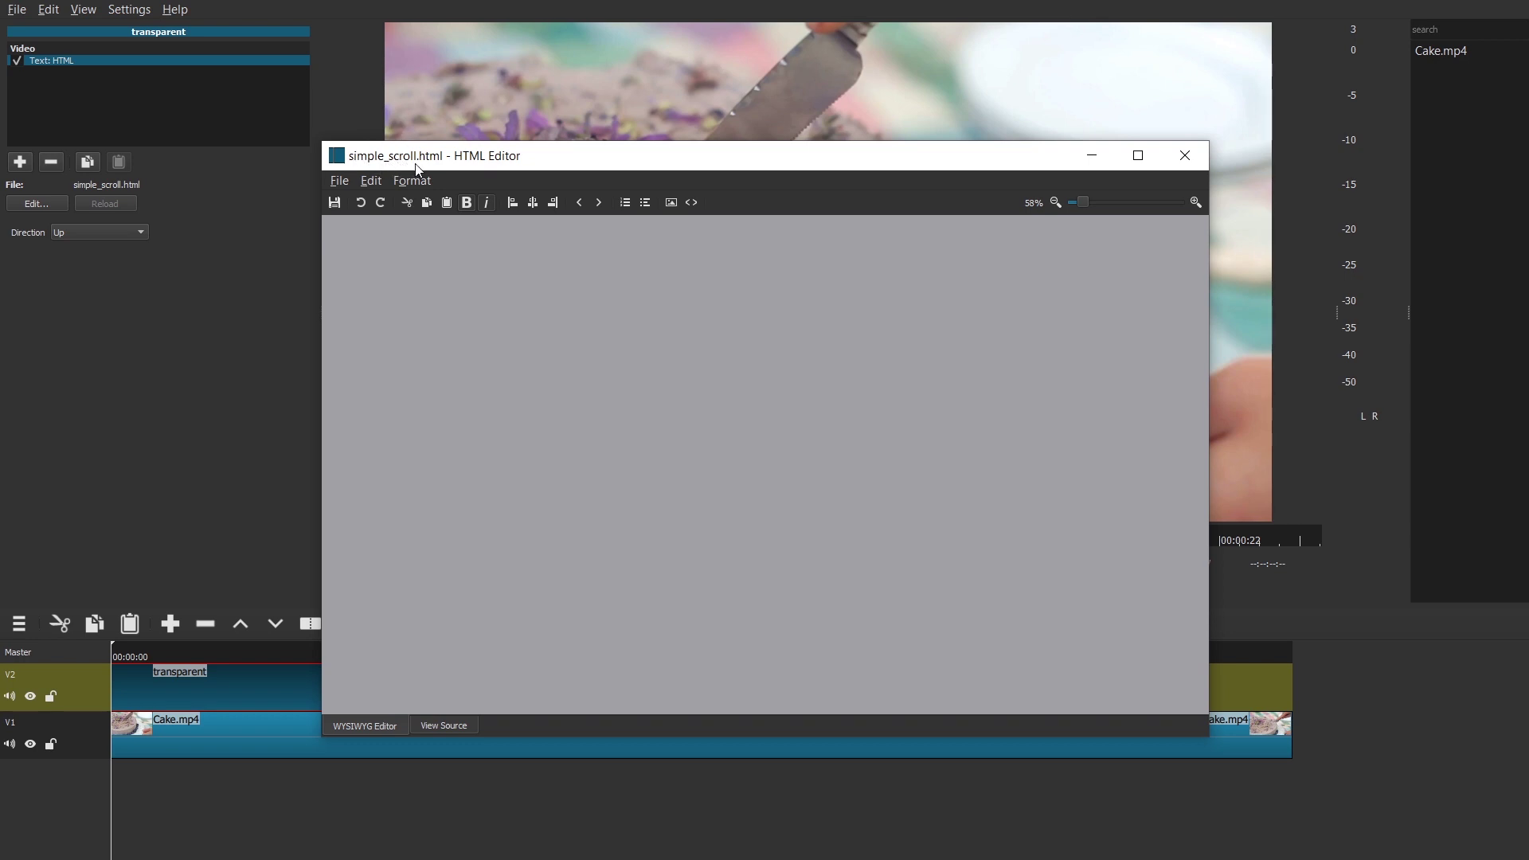
Step: Copy the credits text from Notepad++ and paste it into the HTML Editor
left_click_drag(462, 165, 352, 135)
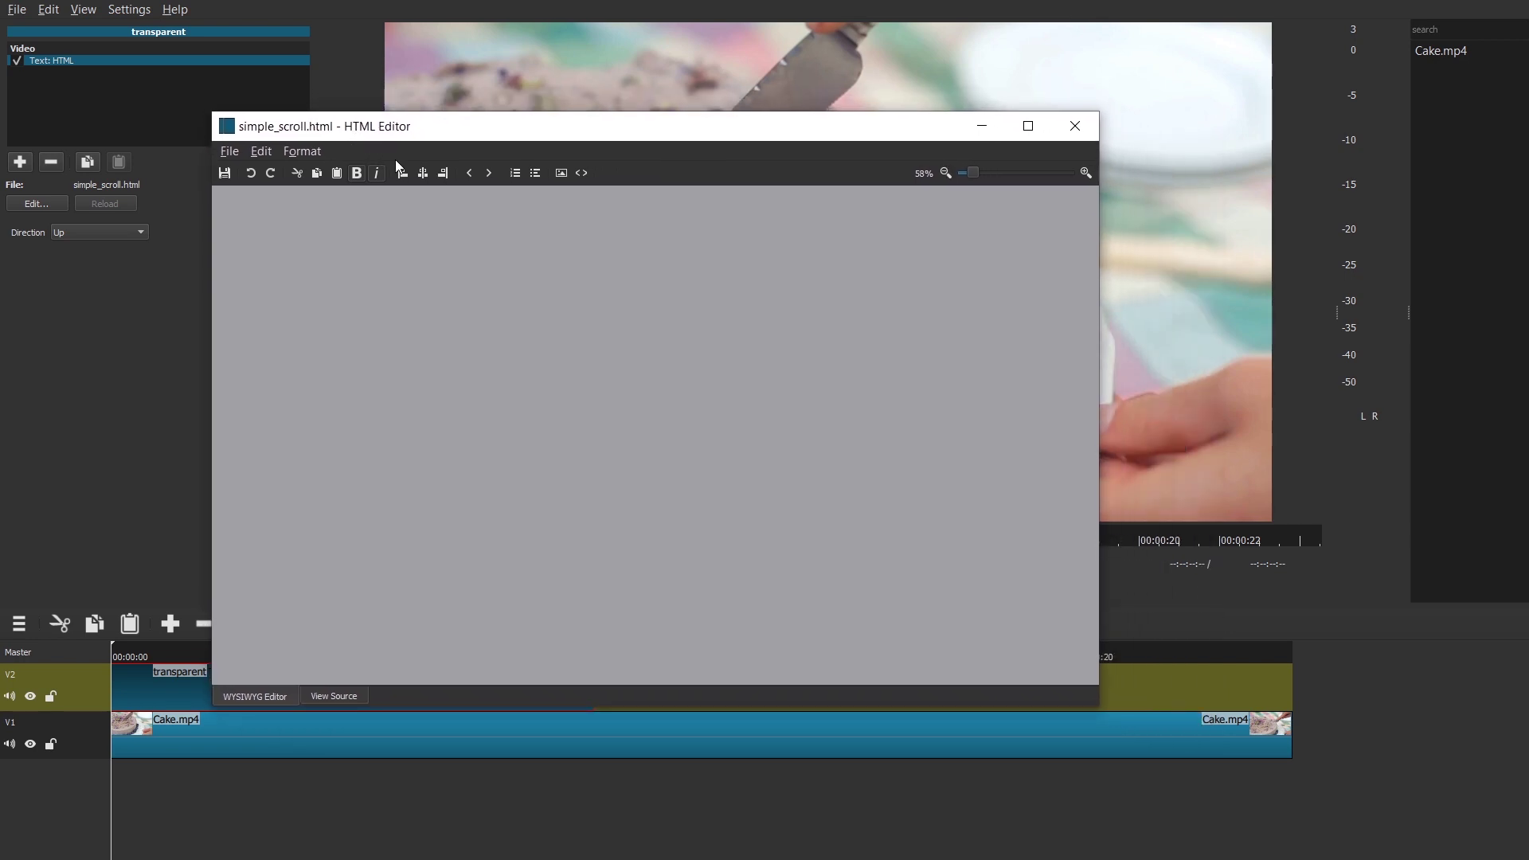
key("alt+Tab")
left_click_drag(635, 143, 1035, 56)
key("ctrl+a")
left_click(408, 297)
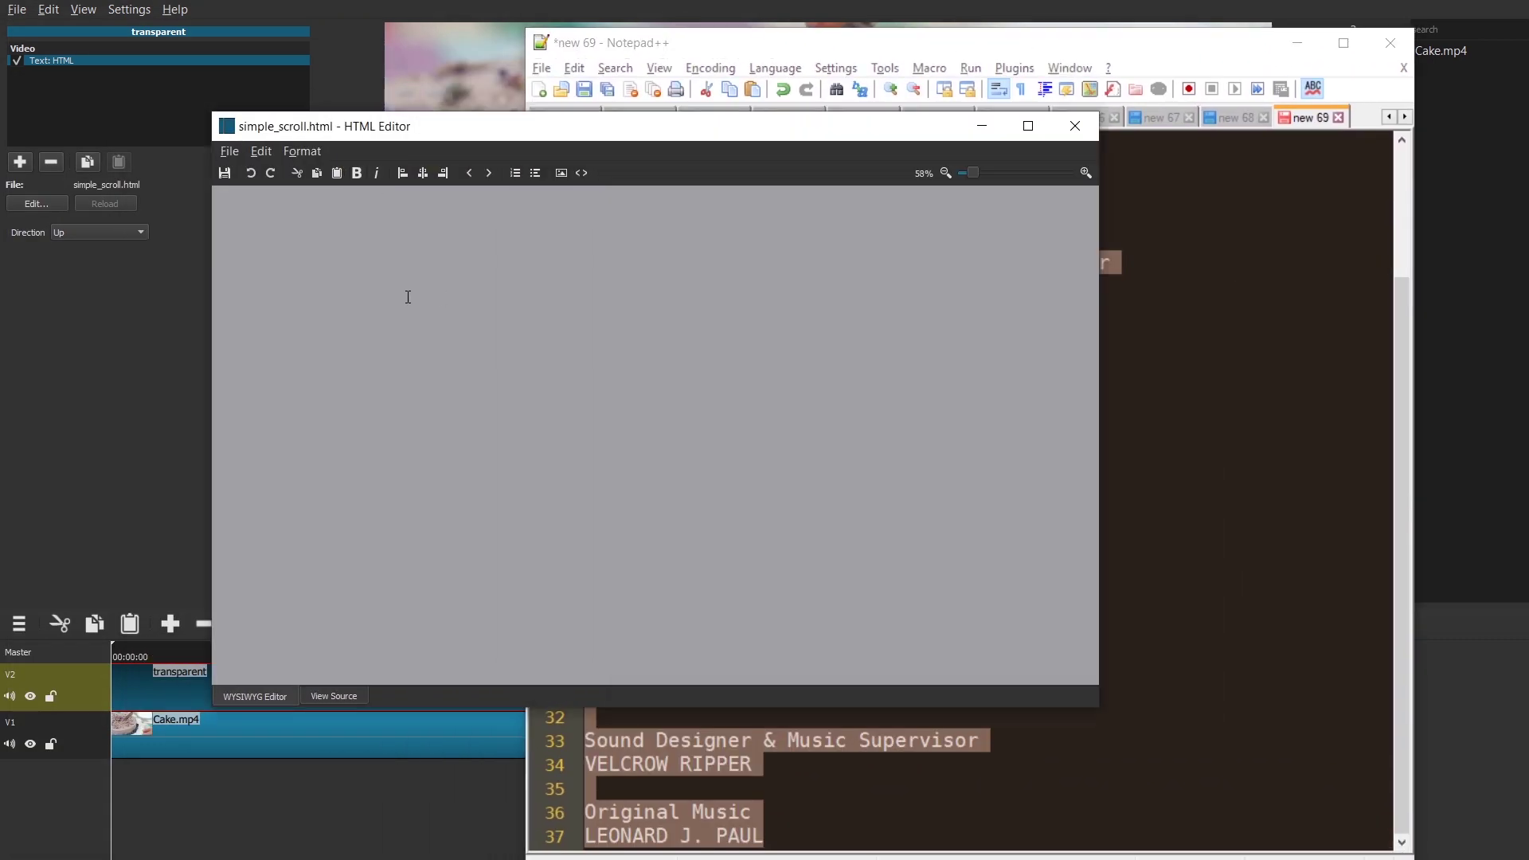
key("ctrl+v")
Step: Select the whole credits document and centre-align every line
scroll(508, 221, "up", 10)
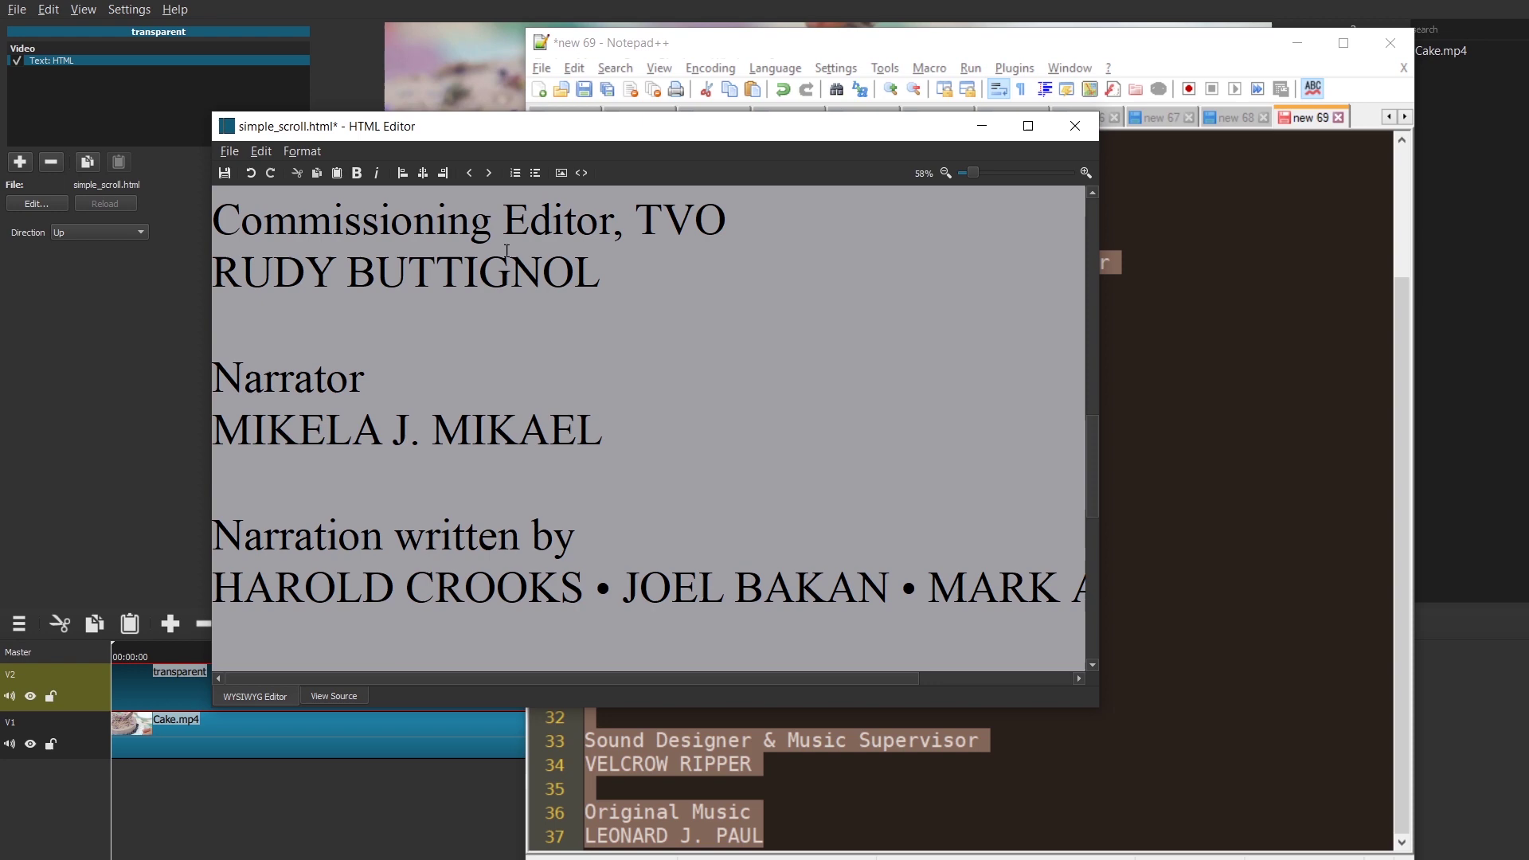
scroll(509, 222, "up", 4)
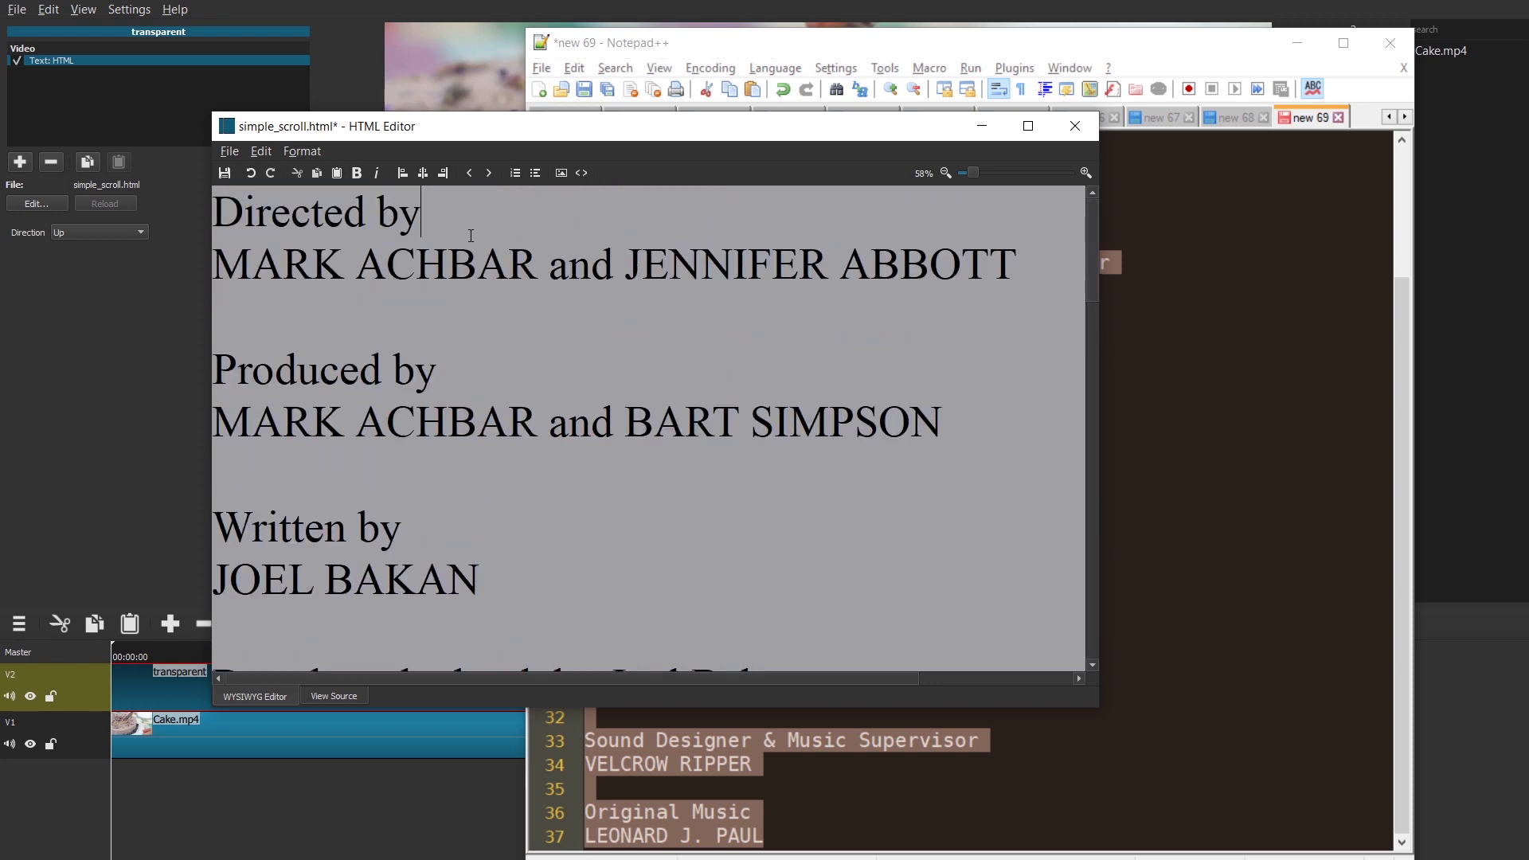
key("ctrl+a")
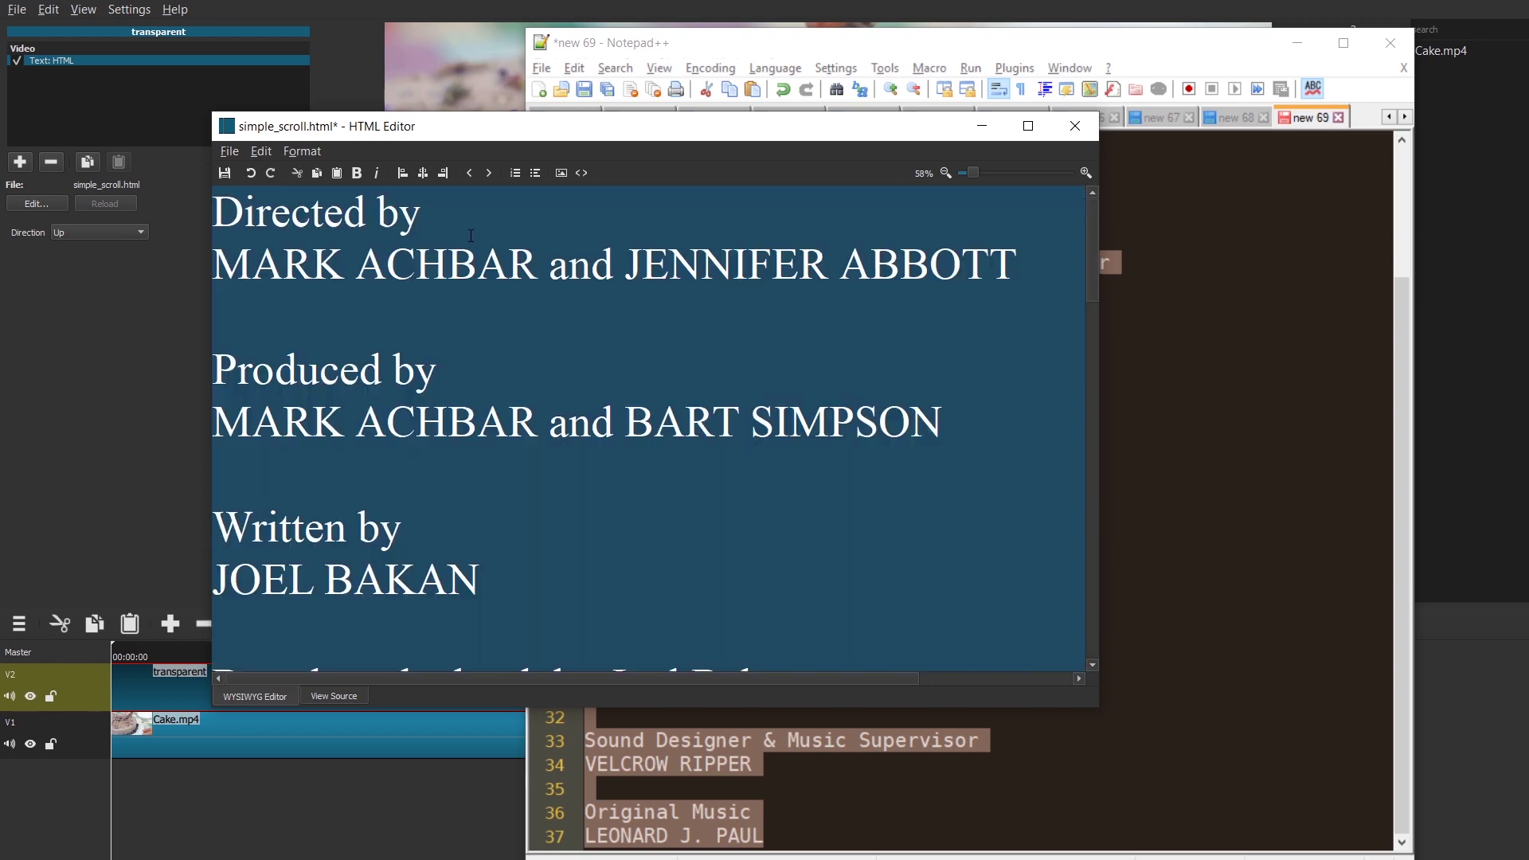
left_click(423, 175)
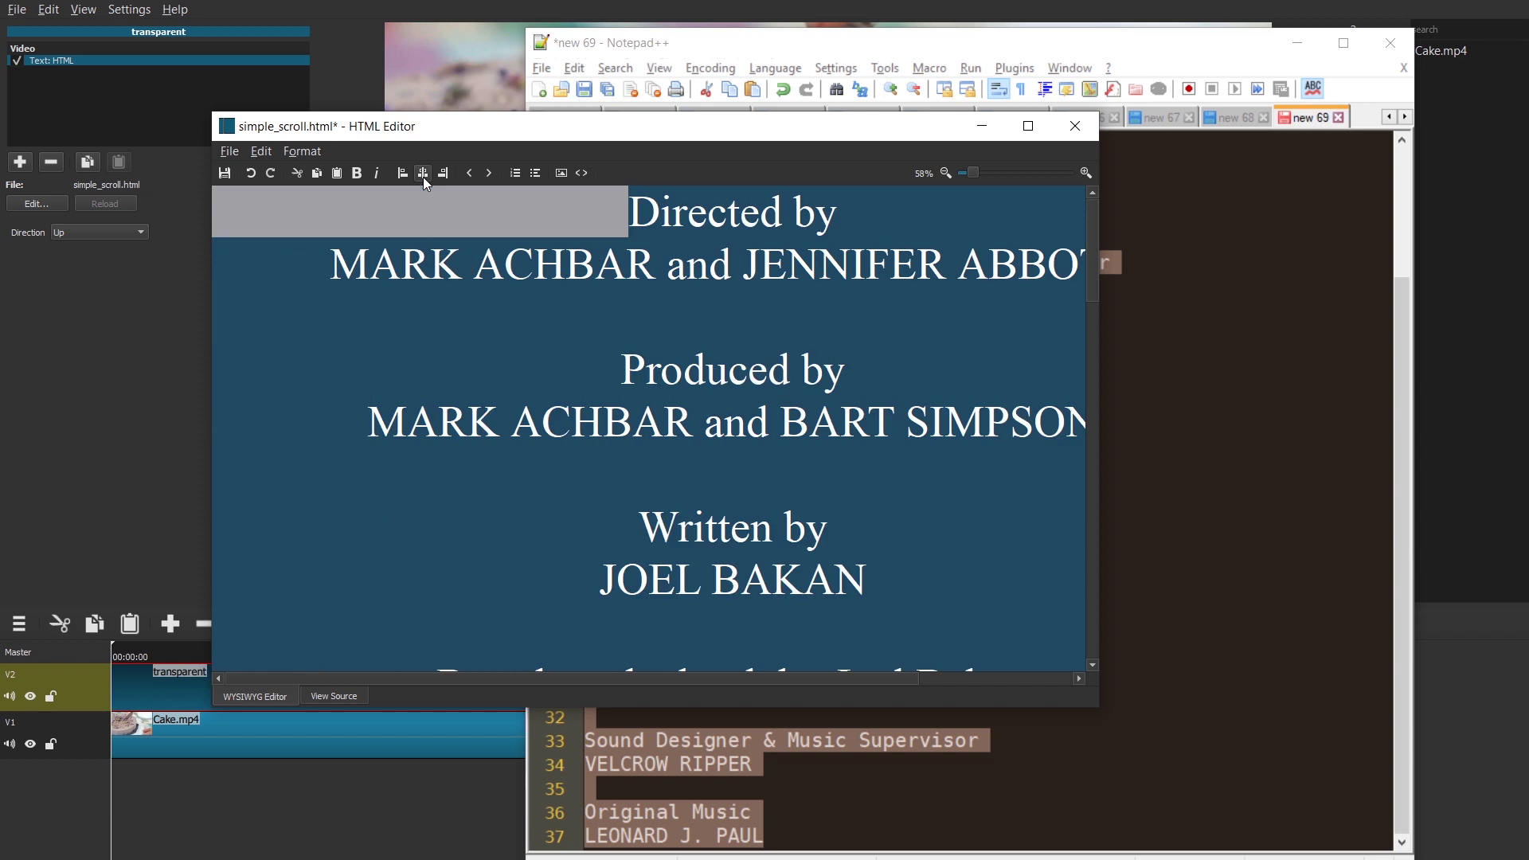
left_click(302, 151)
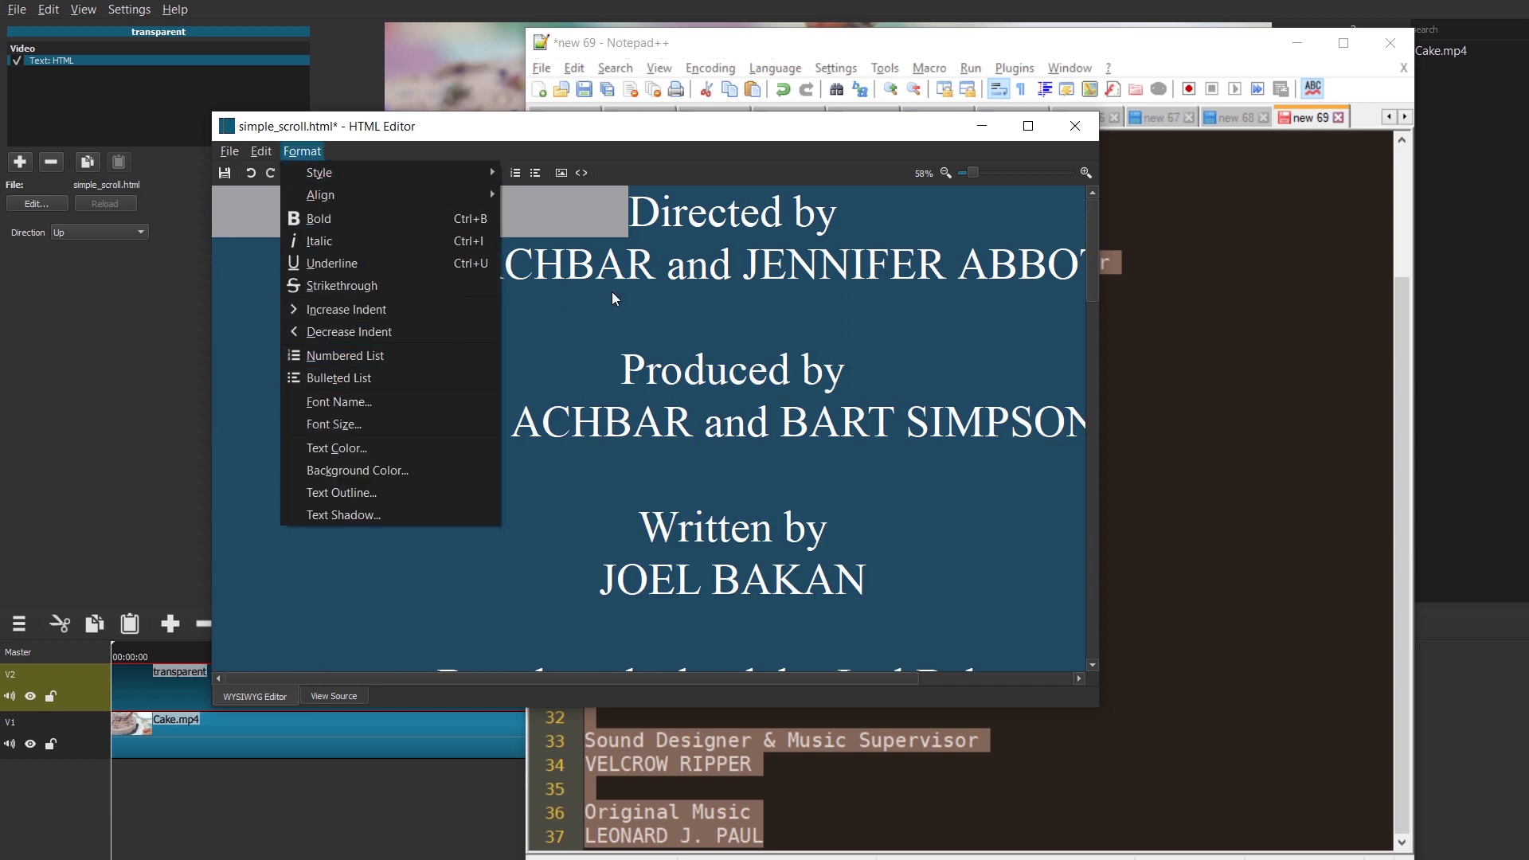
Step: Select all the credits text and colour it white
left_click(652, 252)
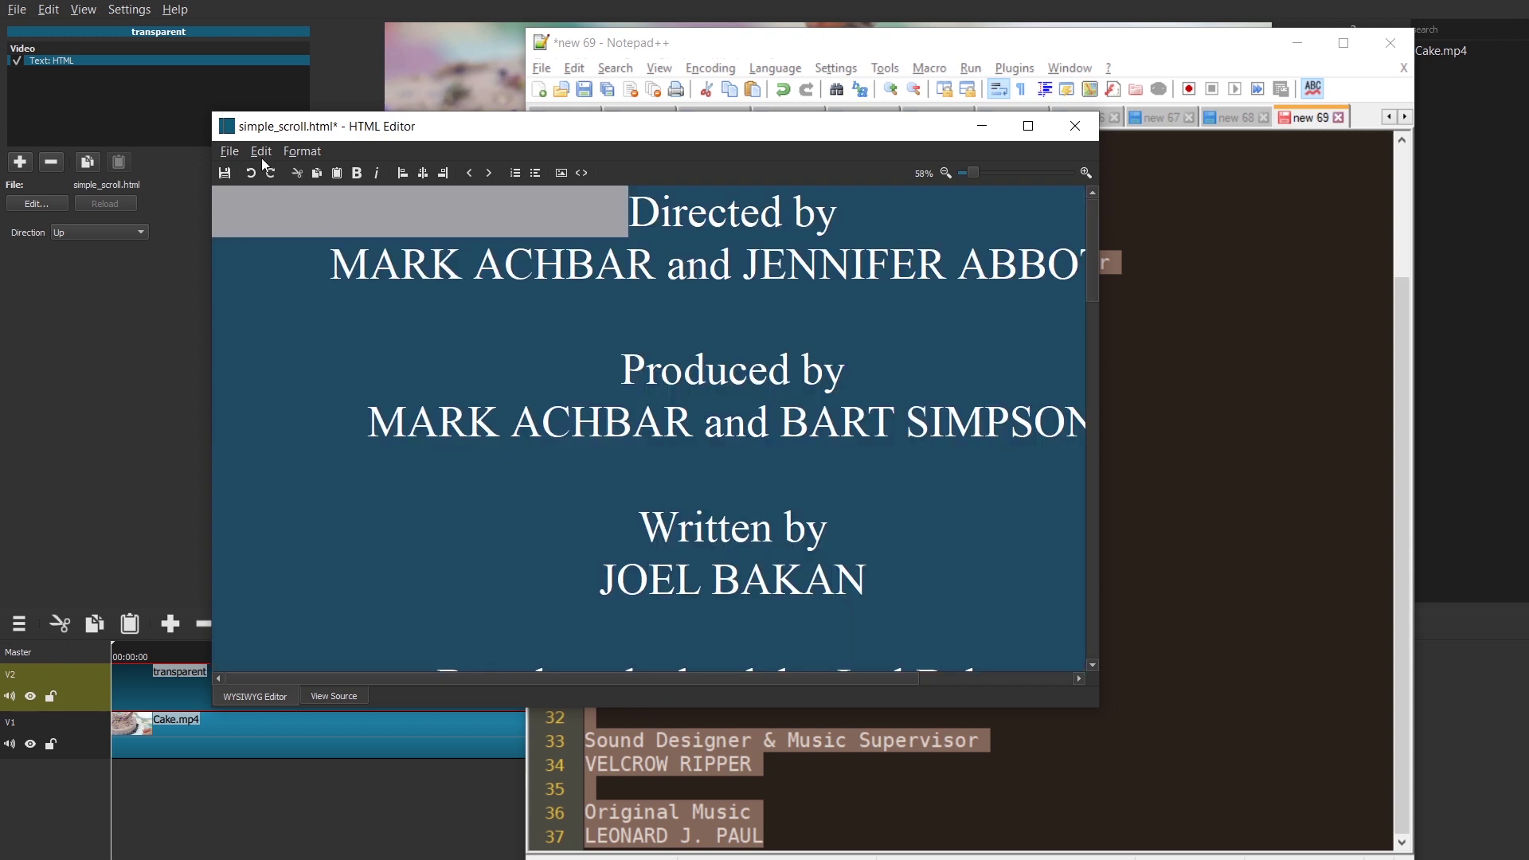
left_click(262, 152)
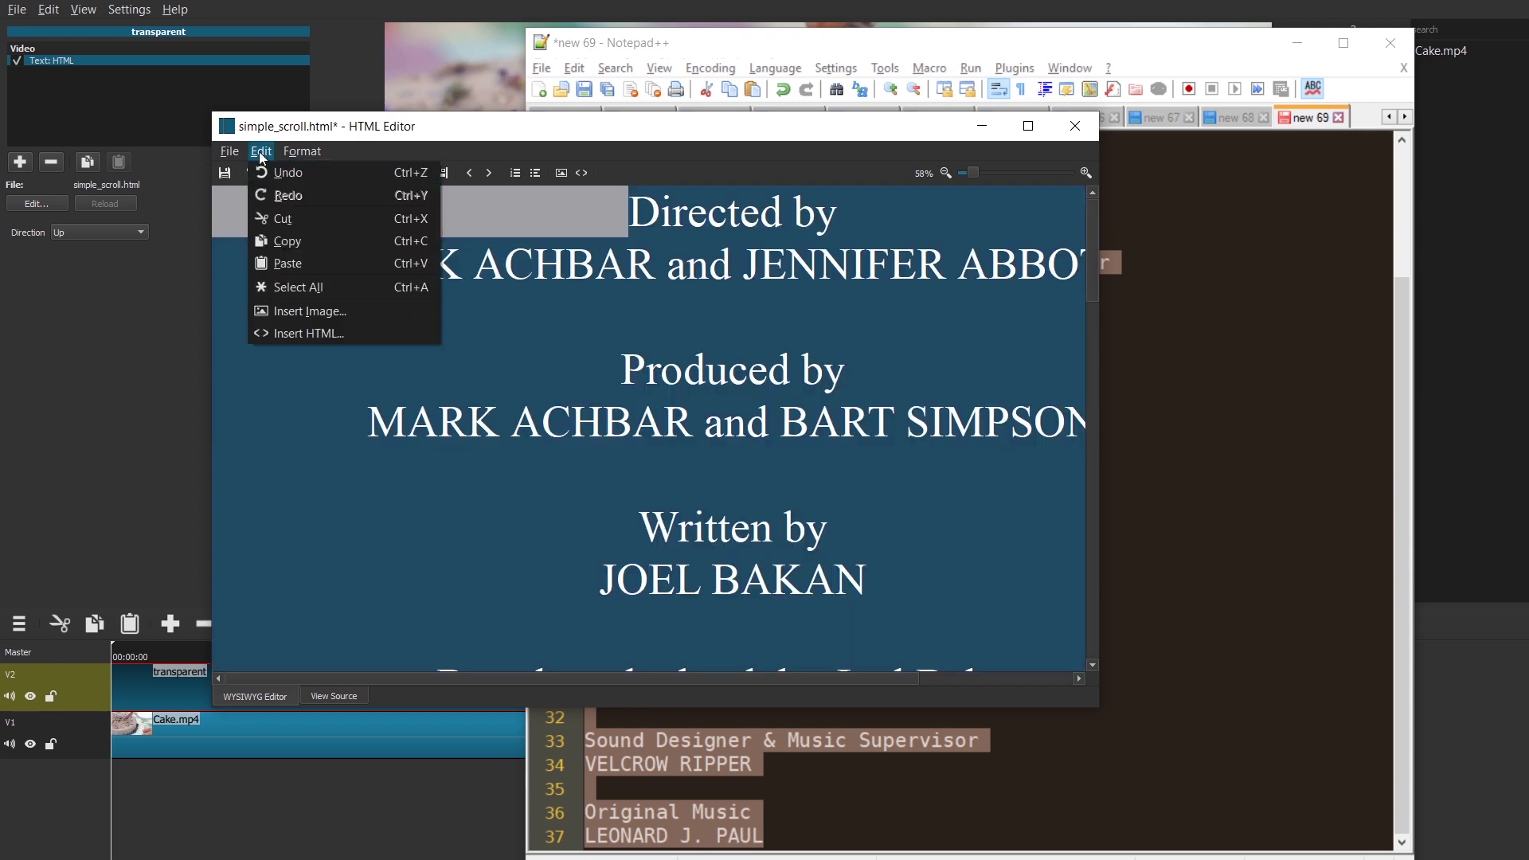
left_click(299, 288)
left_click(306, 151)
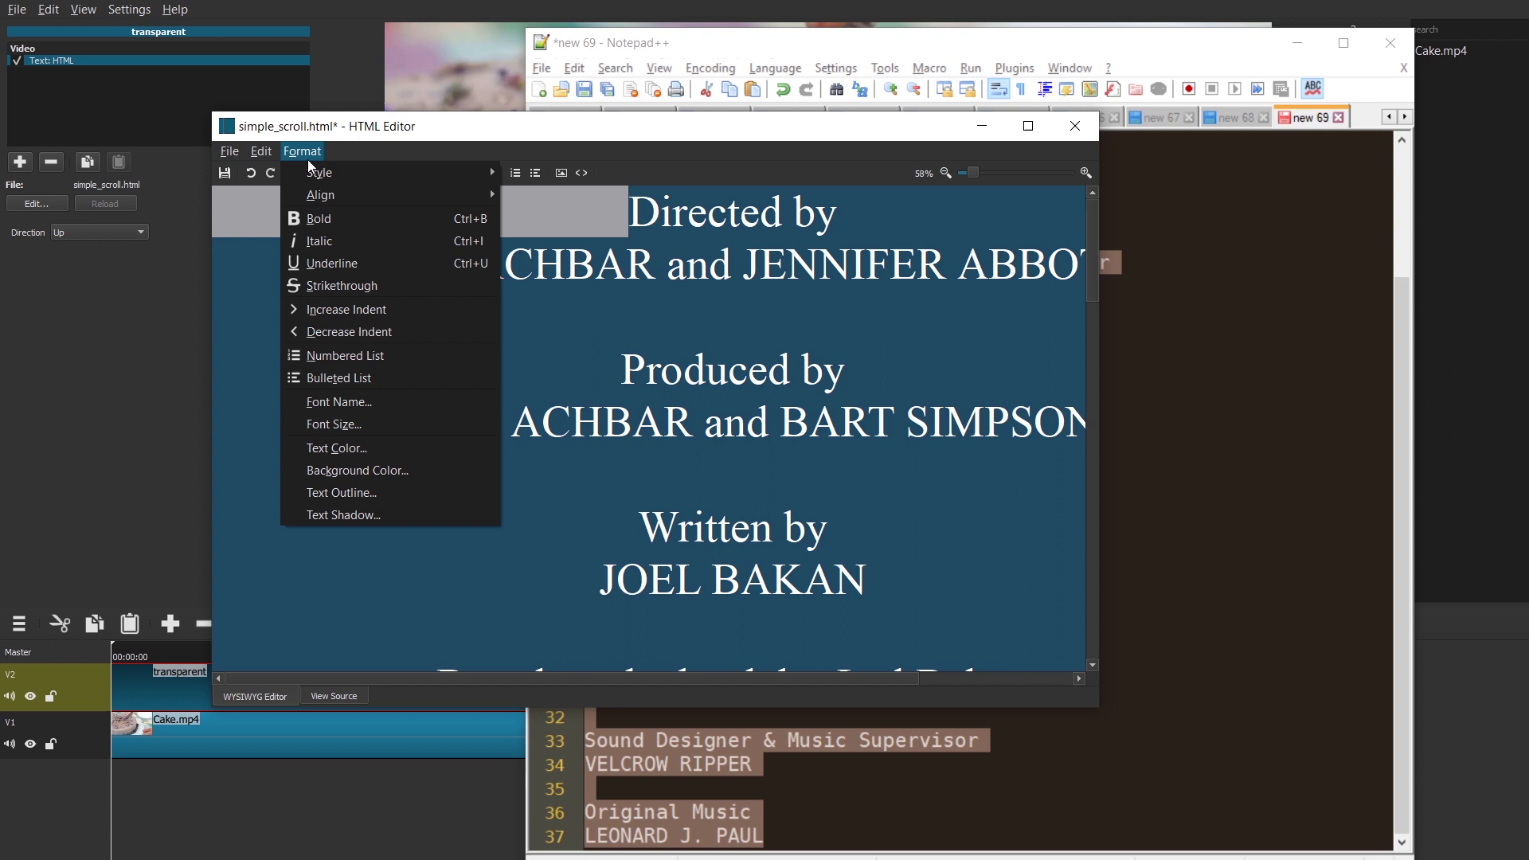
left_click(331, 453)
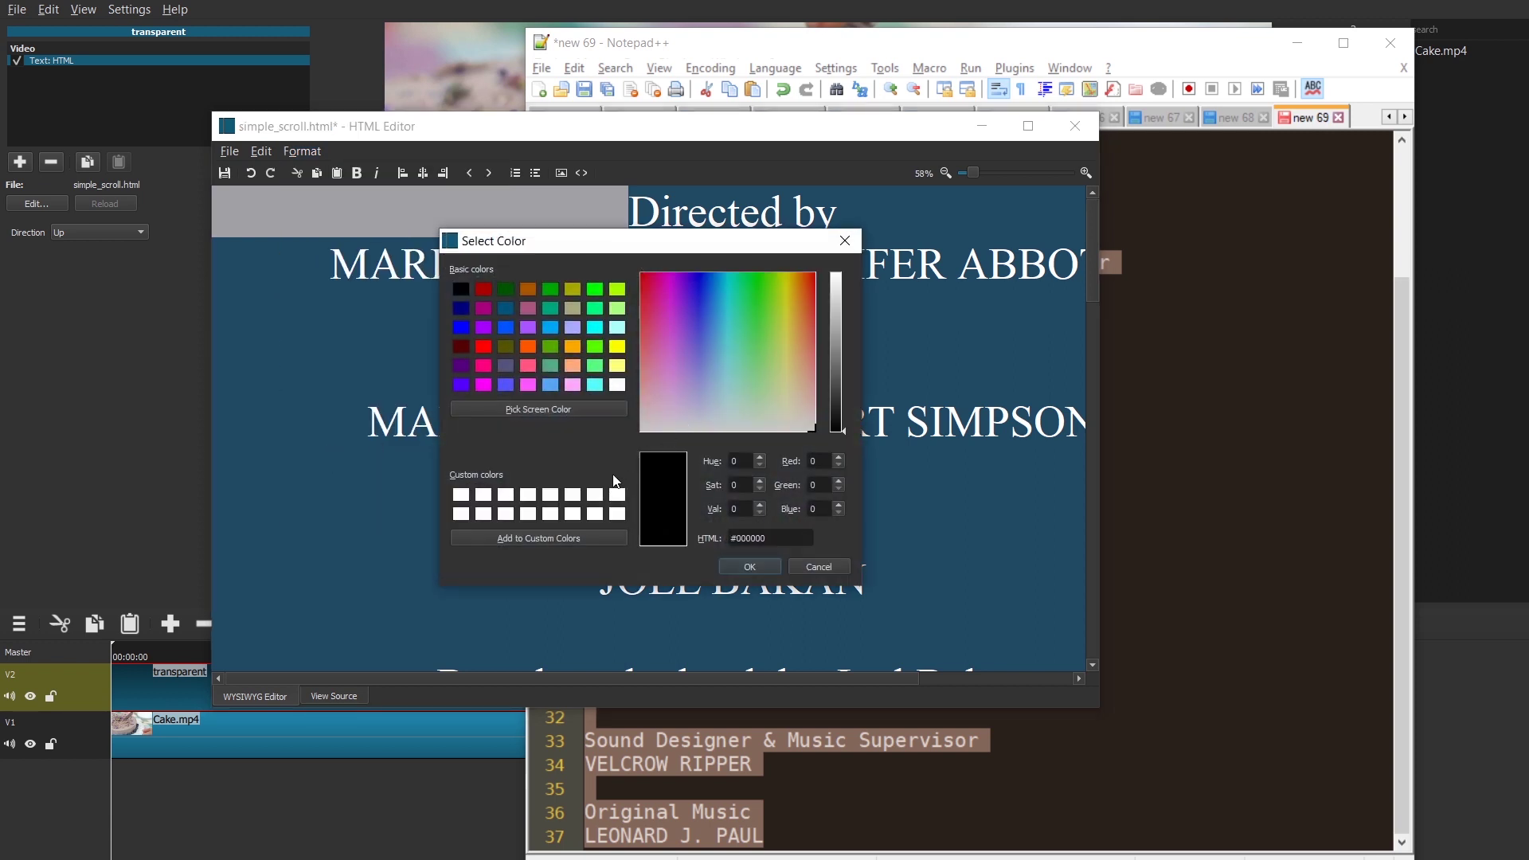
left_click(618, 386)
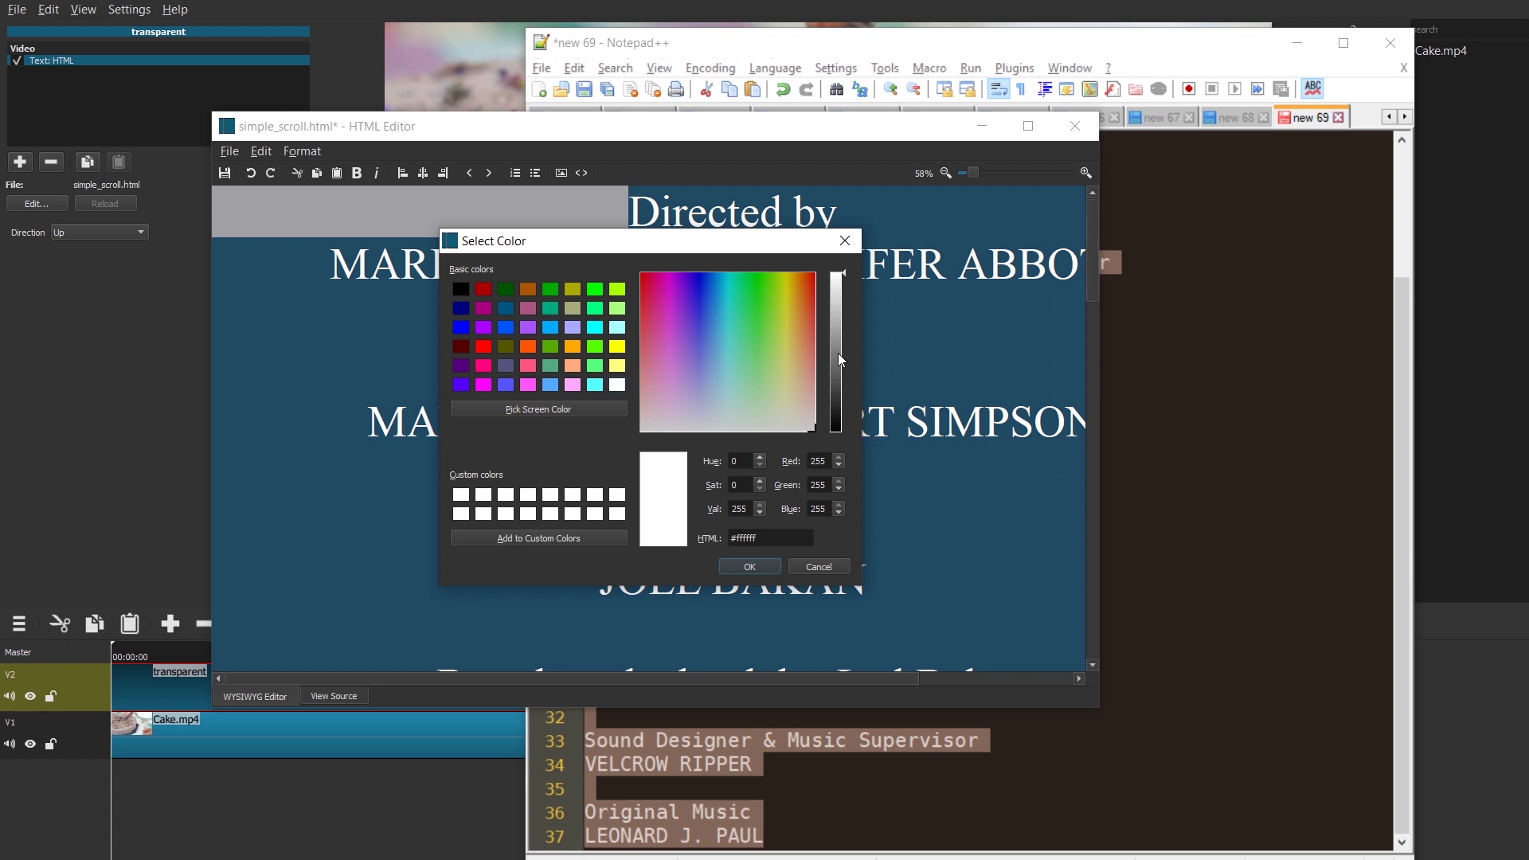
left_click(733, 566)
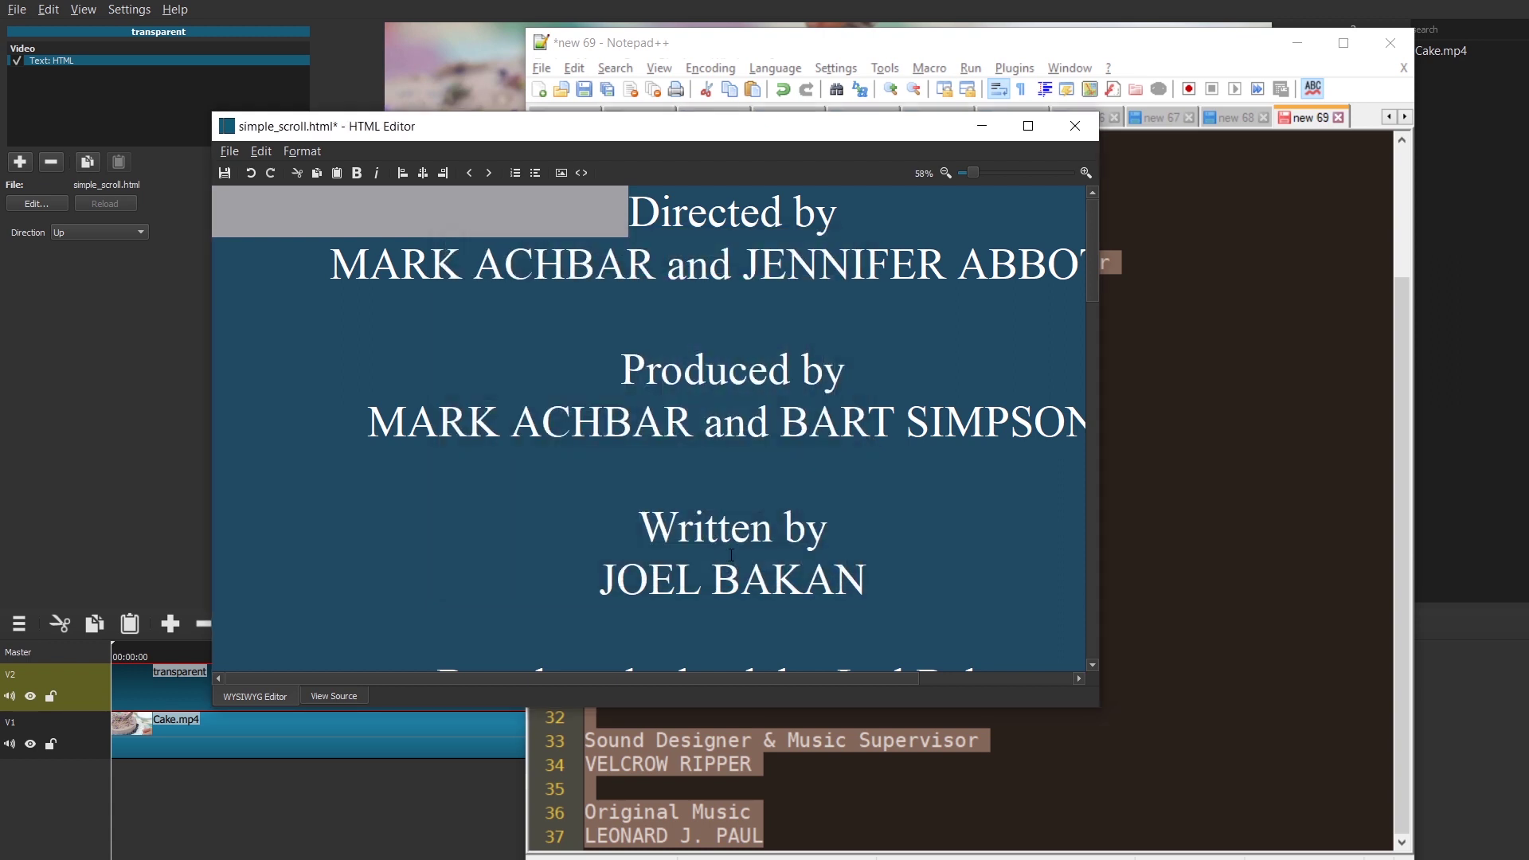
Step: Save the credits HTML file and close the HTML Editor
left_click(718, 395)
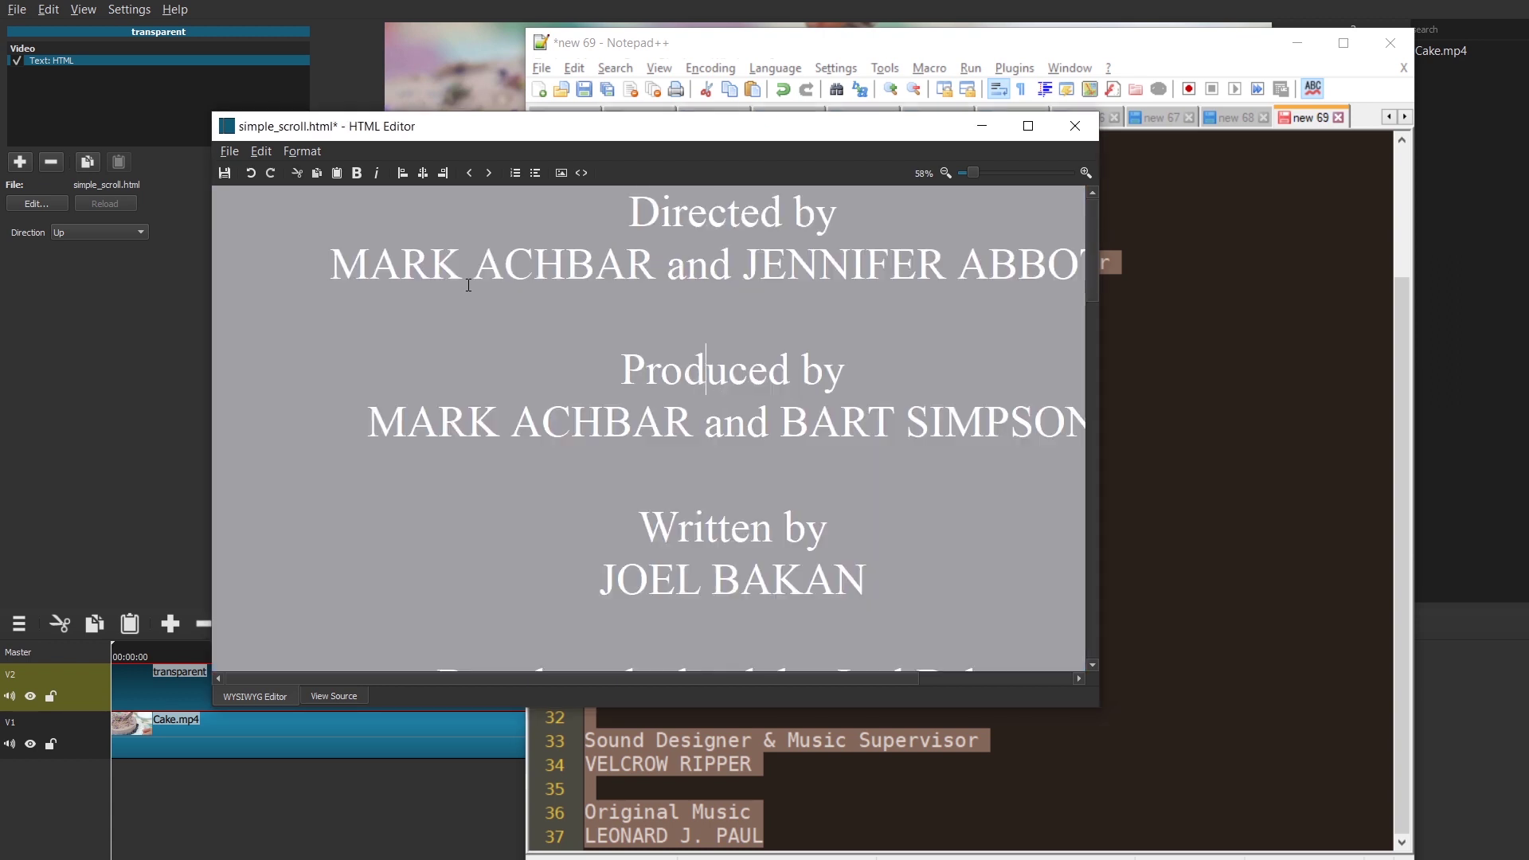
left_click_drag(502, 239, 878, 598)
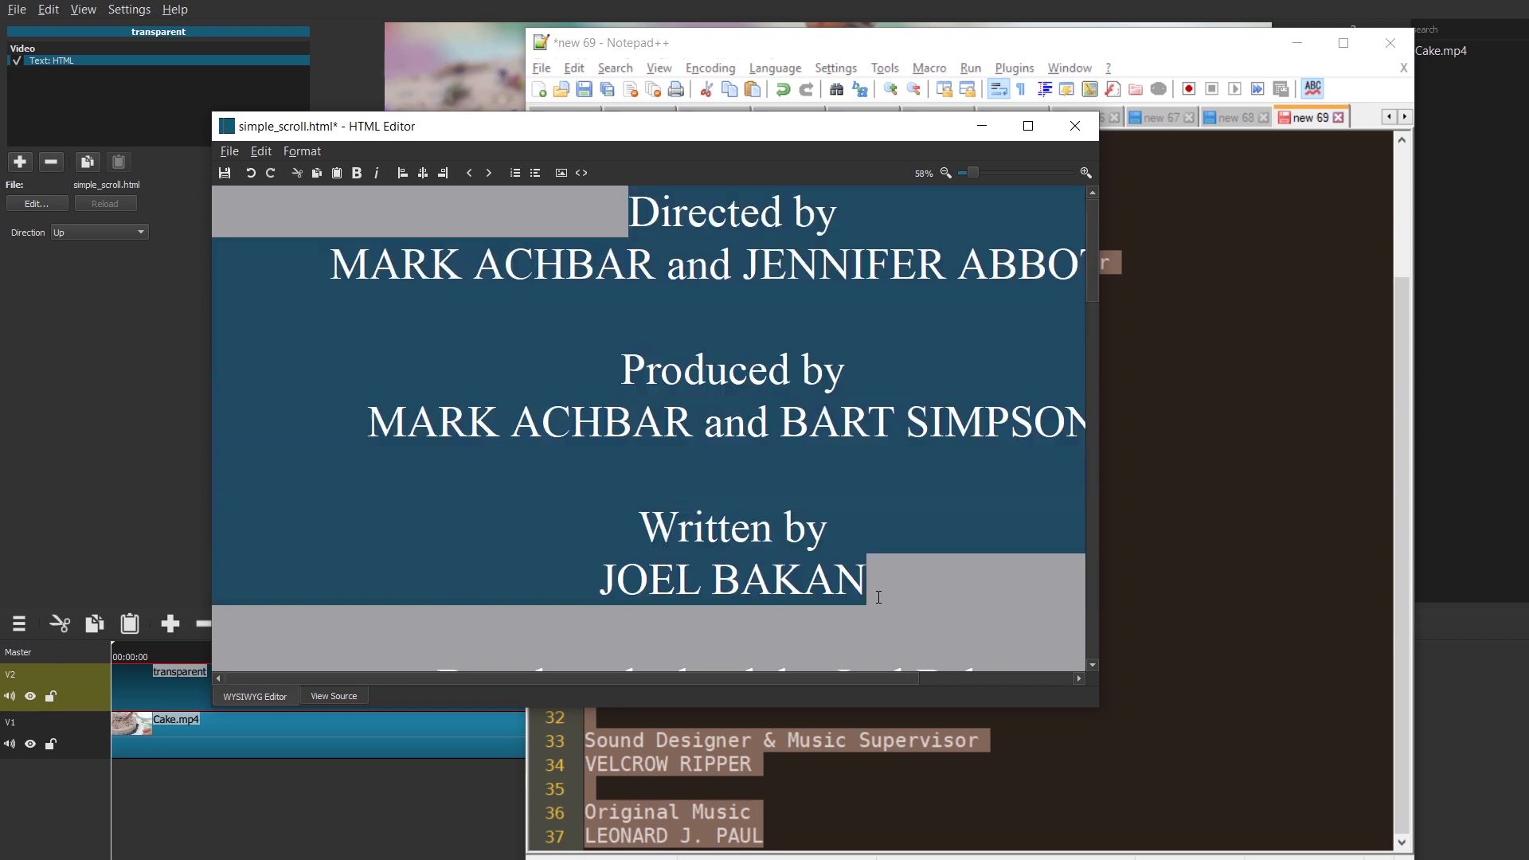
left_click(356, 188)
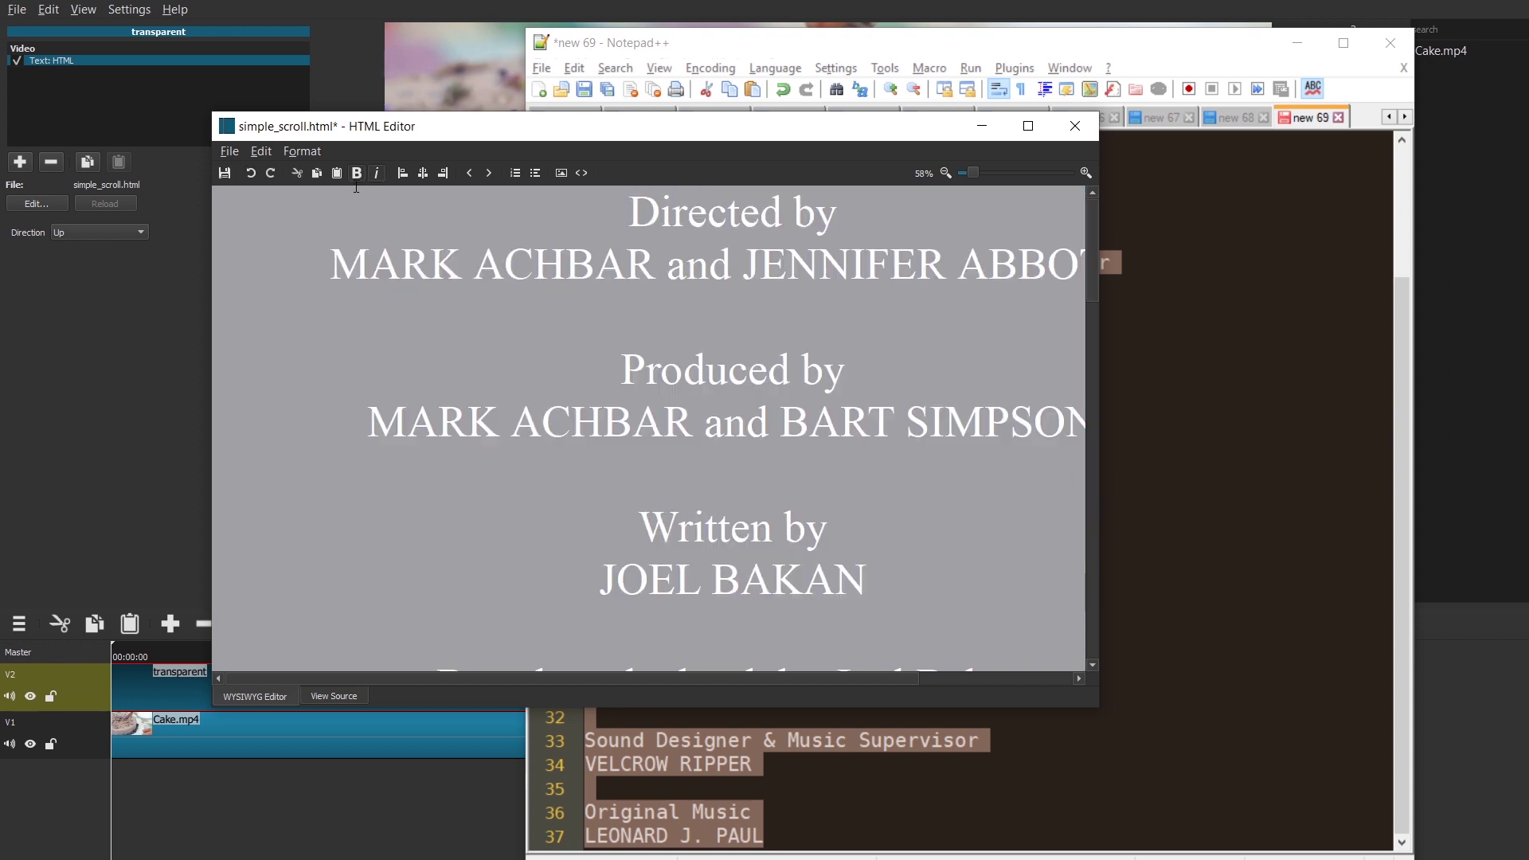
left_click(224, 174)
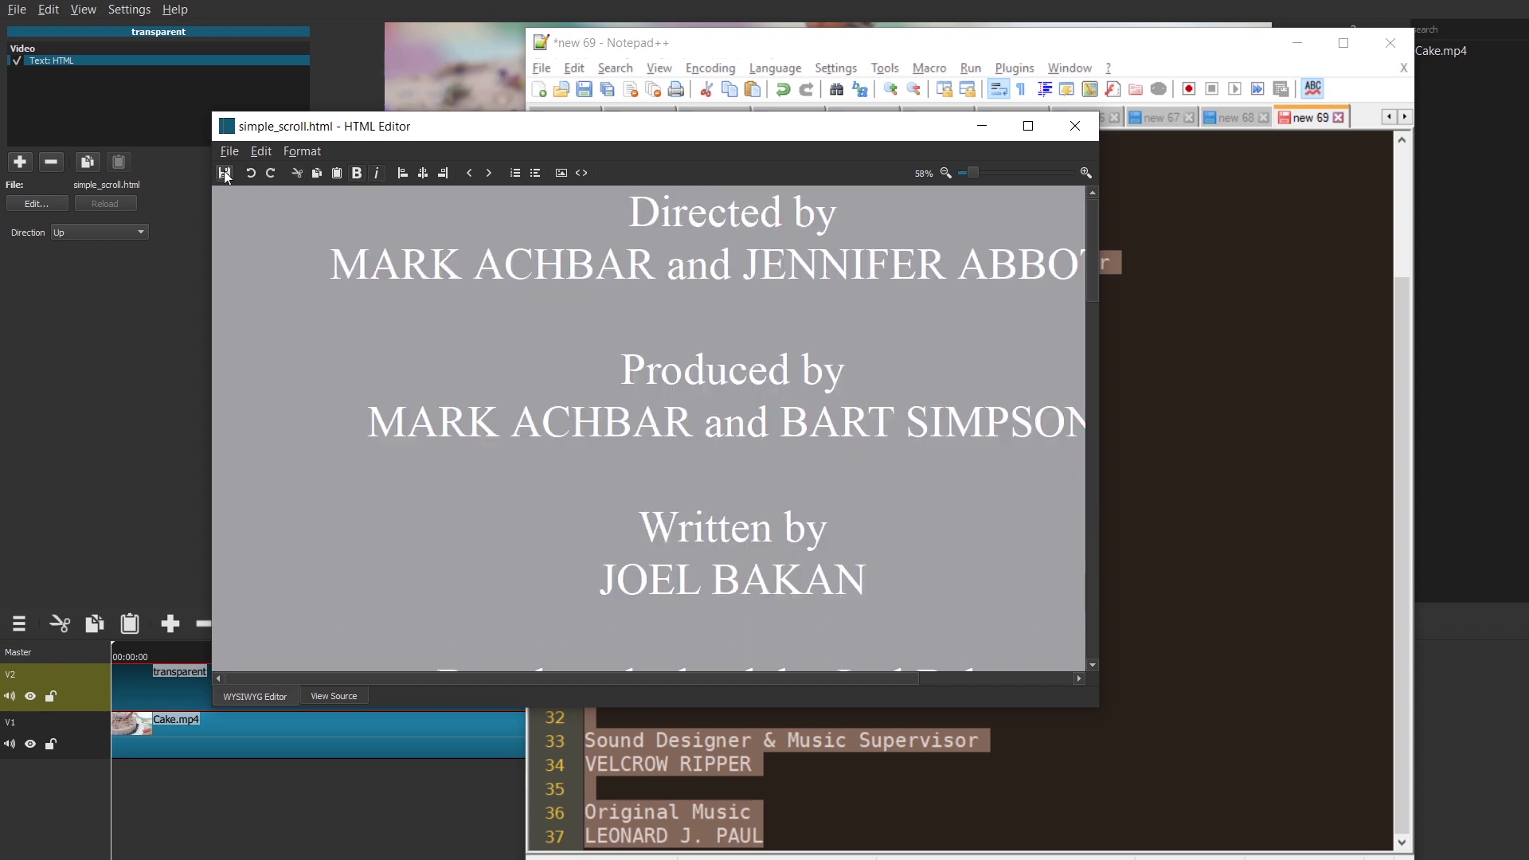
left_click(1075, 126)
Step: Play the timeline and stop at 00:00:01:23 to check the white credits scrolling over the cake clip
left_click(242, 320)
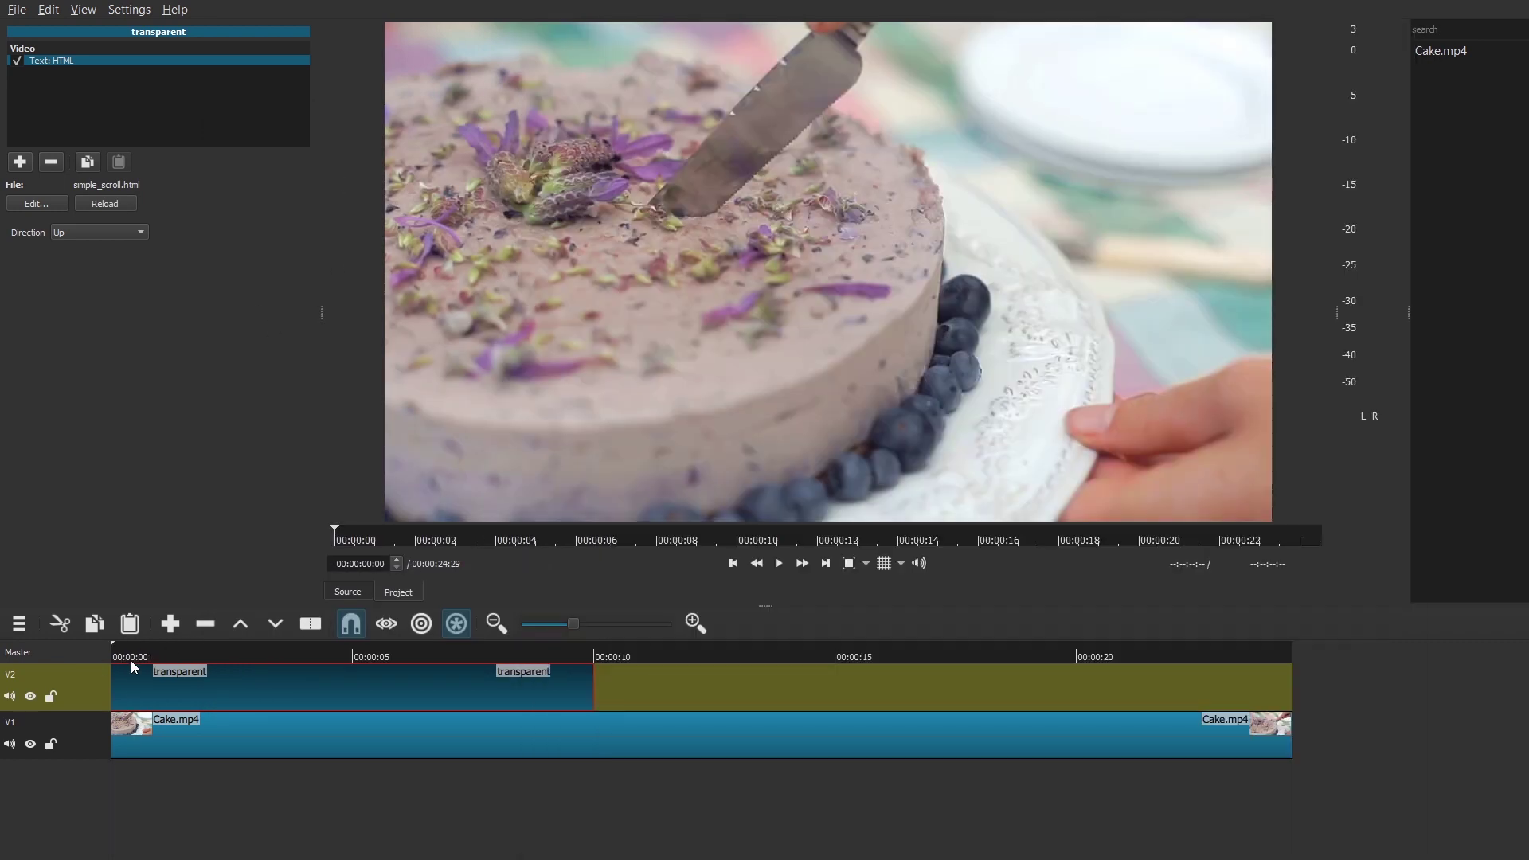
key("space")
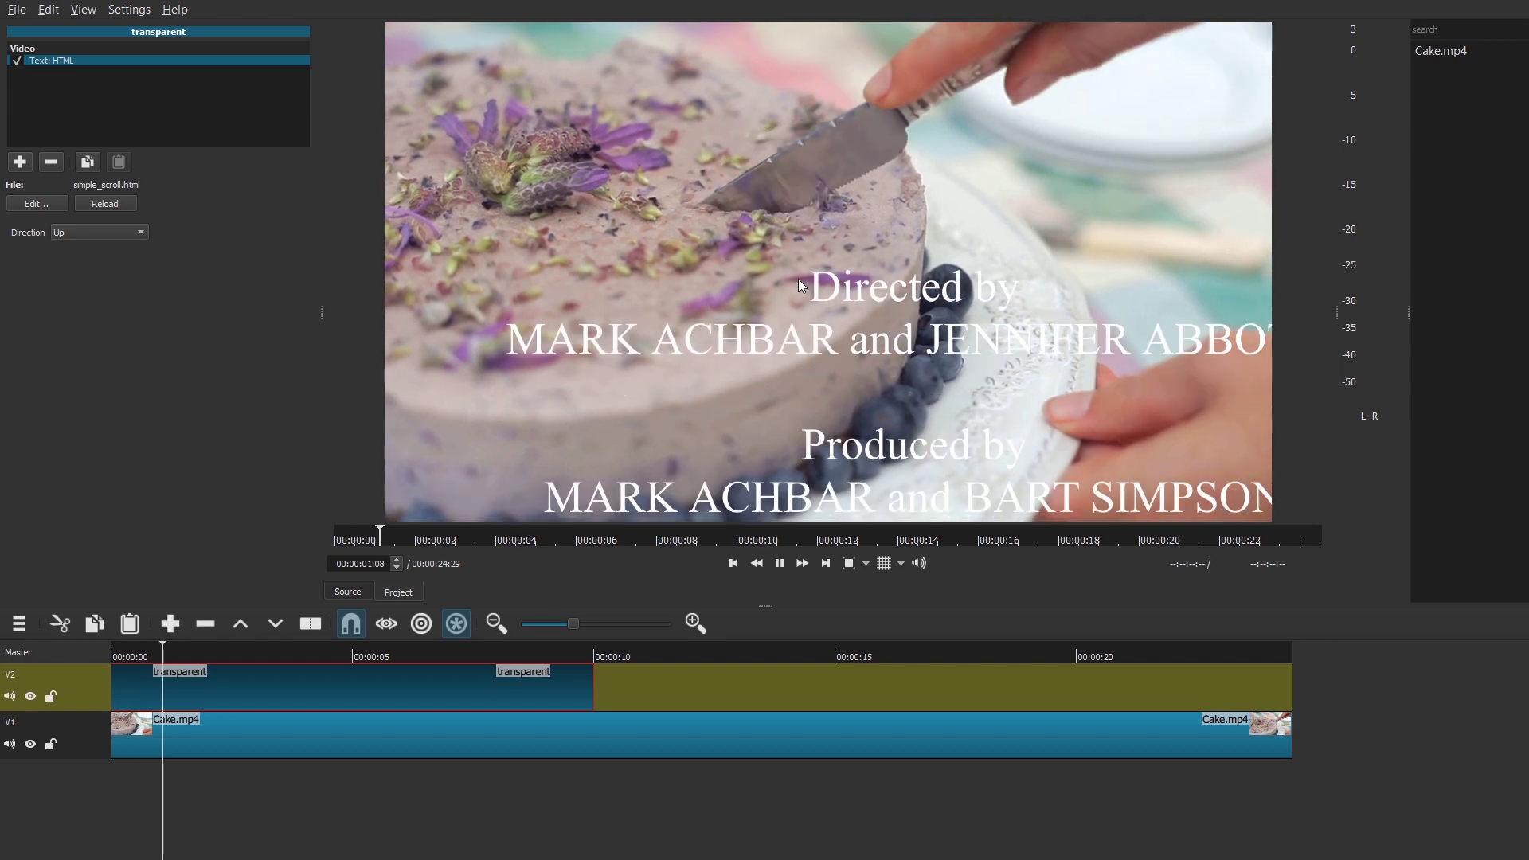
key("space")
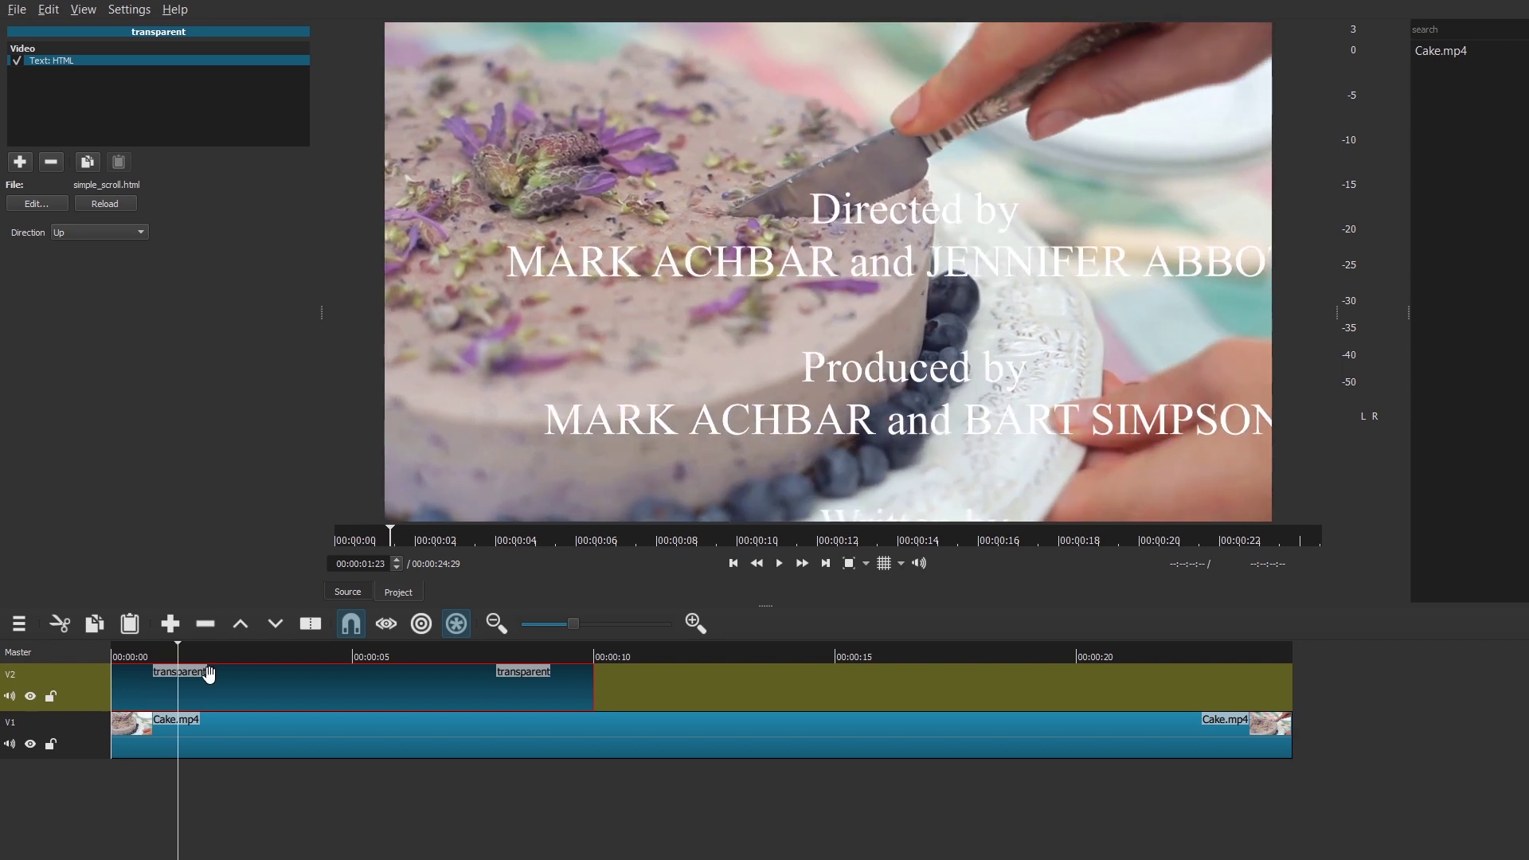
Step: Reopen the credits HTML source and set the body style to width: 100%
left_click(35, 204)
left_click(341, 699)
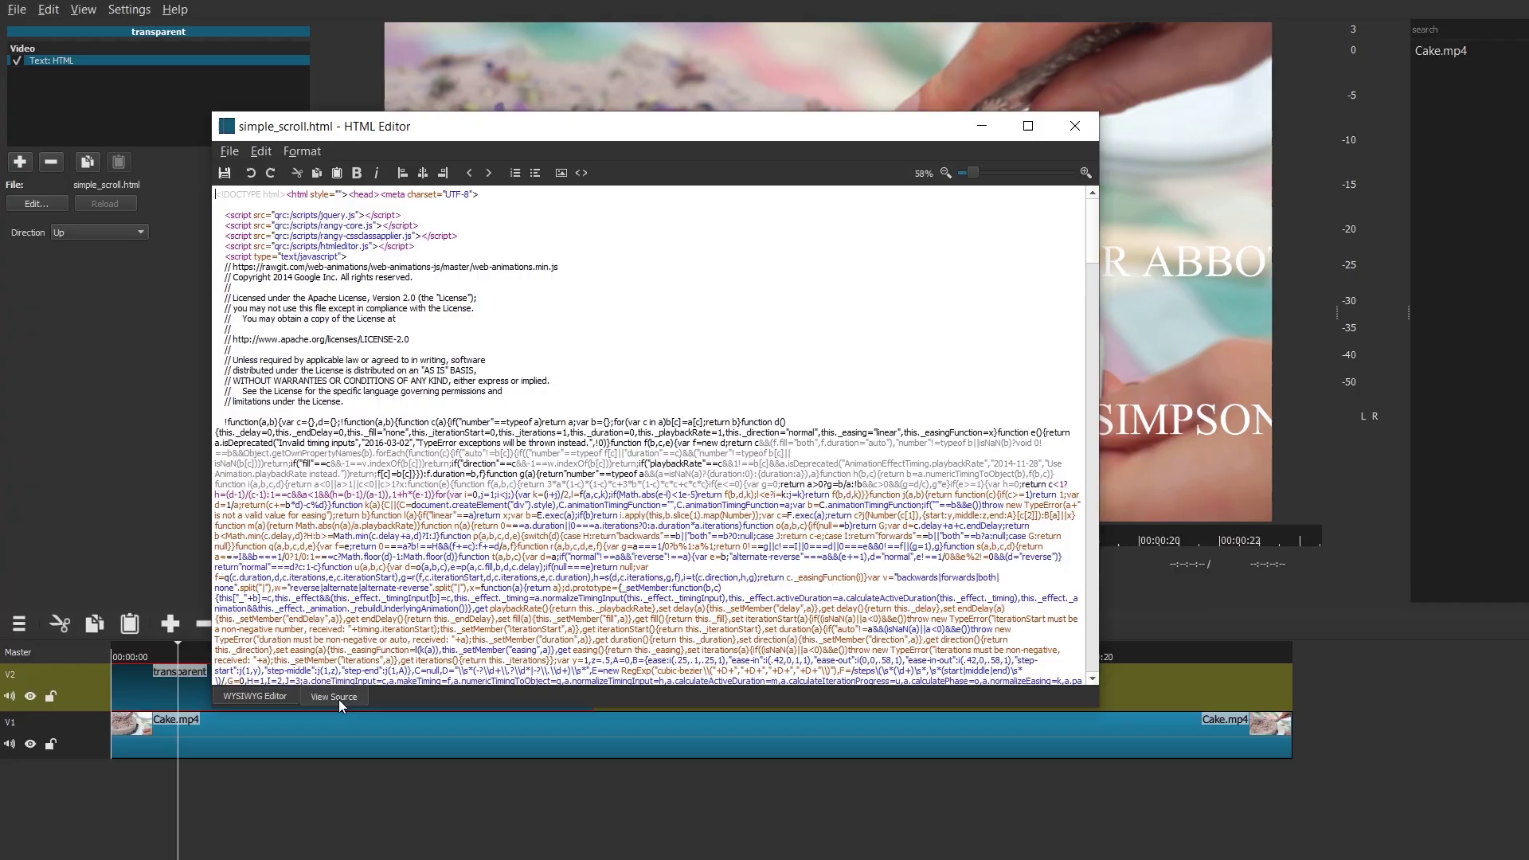
left_click_drag(1093, 232, 1071, 616)
scroll(1071, 615, "down", 4)
mouse_move(302, 398)
left_mouse_down()
mouse_move(239, 374)
mouse_move(323, 430)
mouse_move(302, 398)
left_mouse_up()
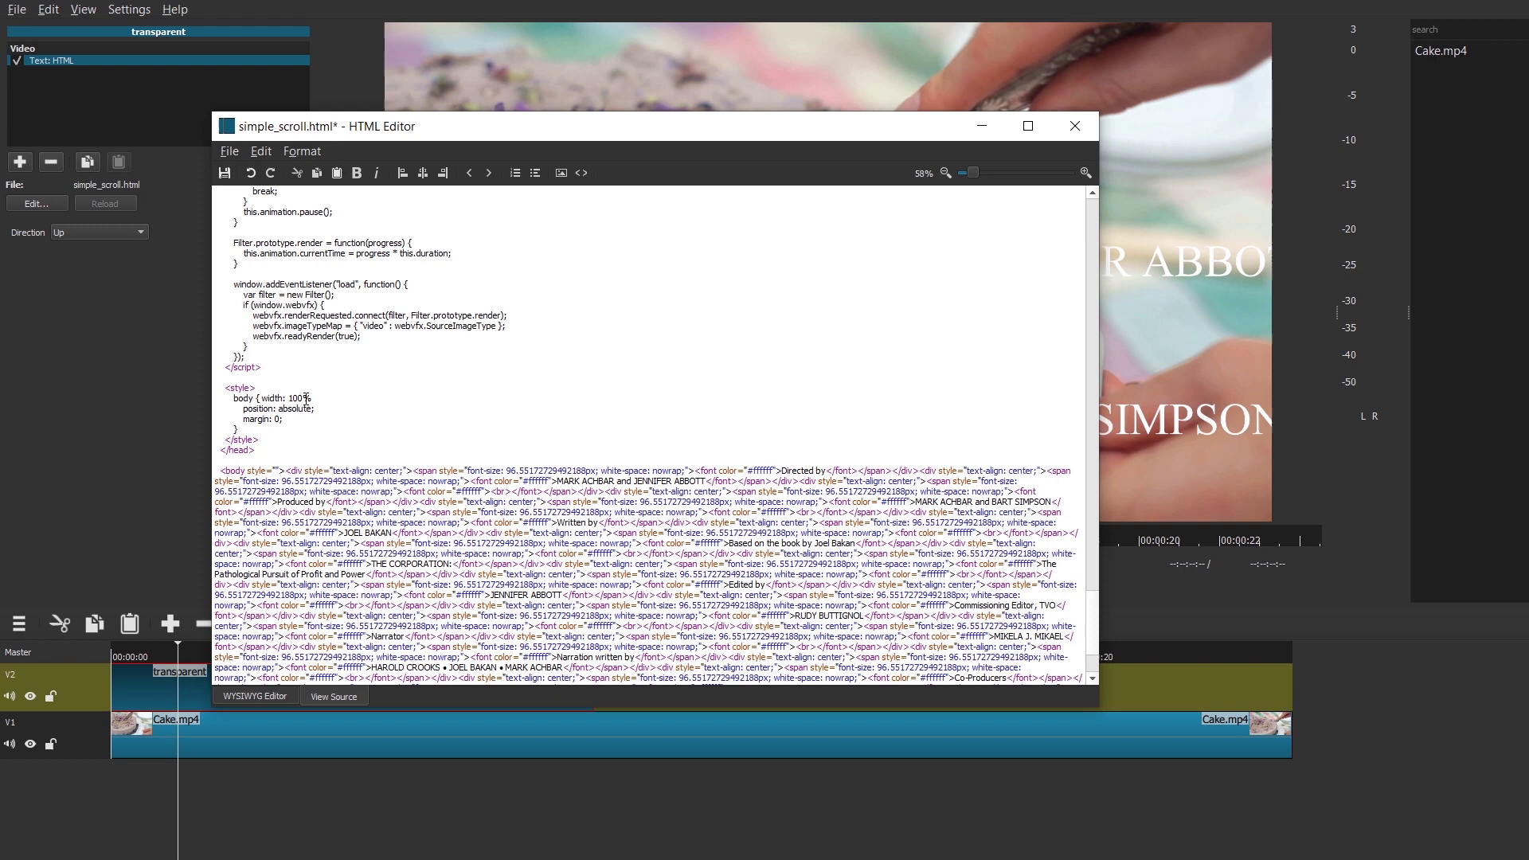
Step: Save the width change and play the preview to check the full-width credits
left_click(224, 173)
left_click(104, 399)
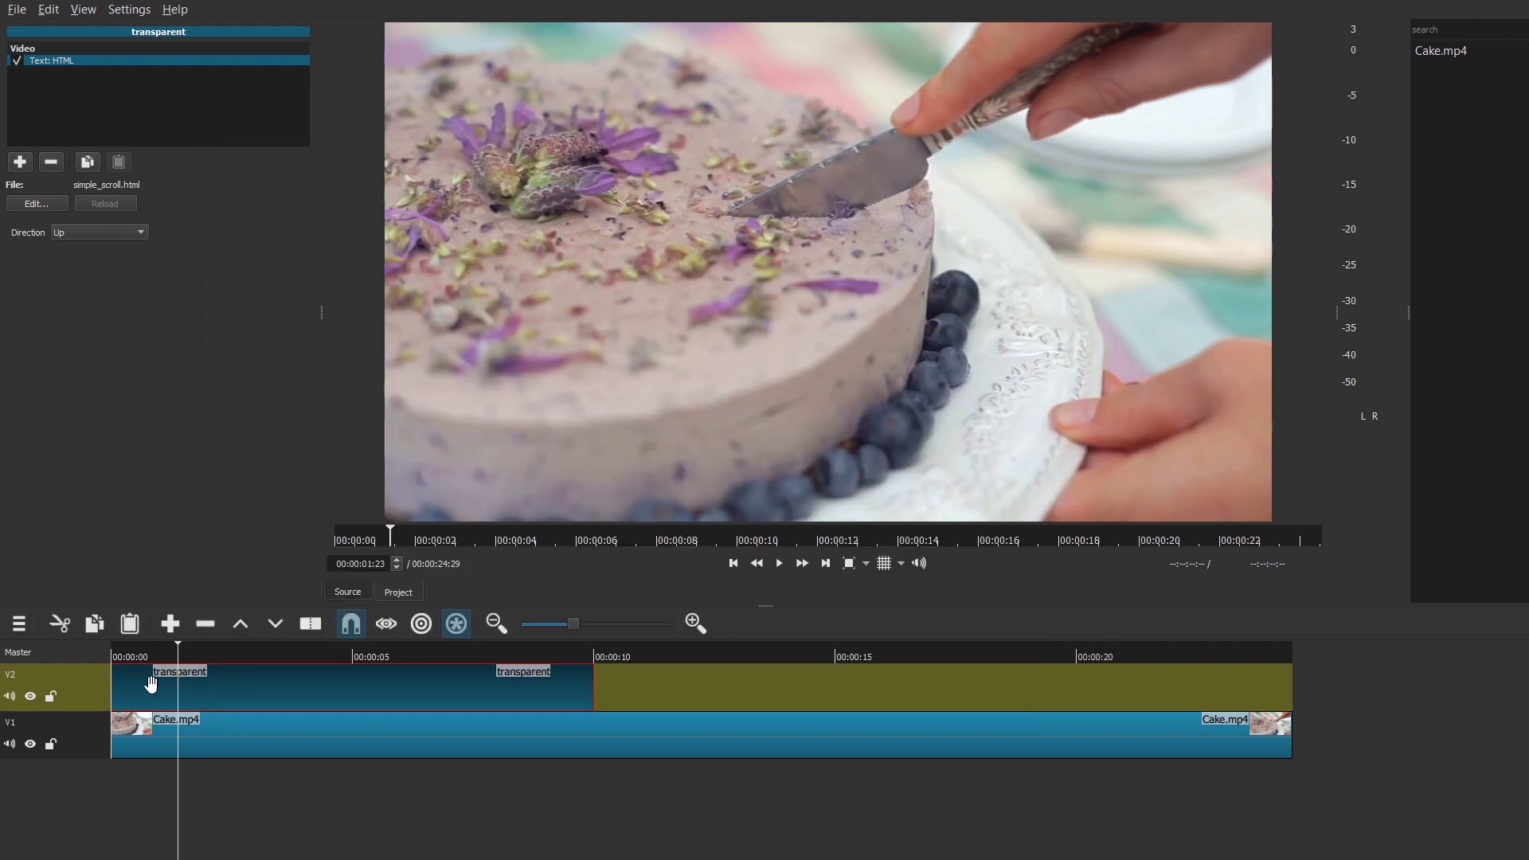
left_click(176, 649)
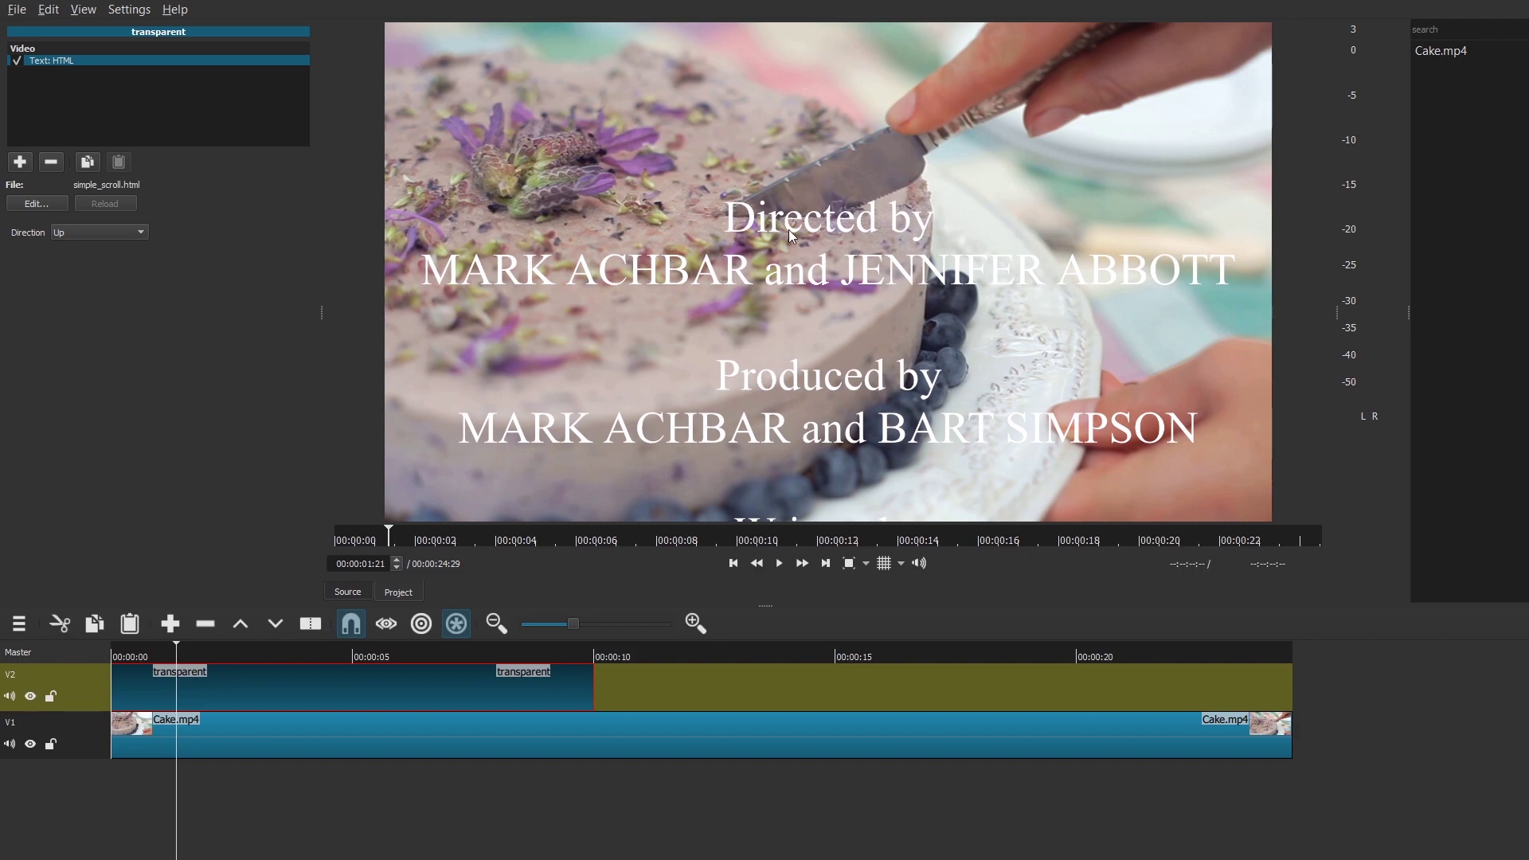
key("space")
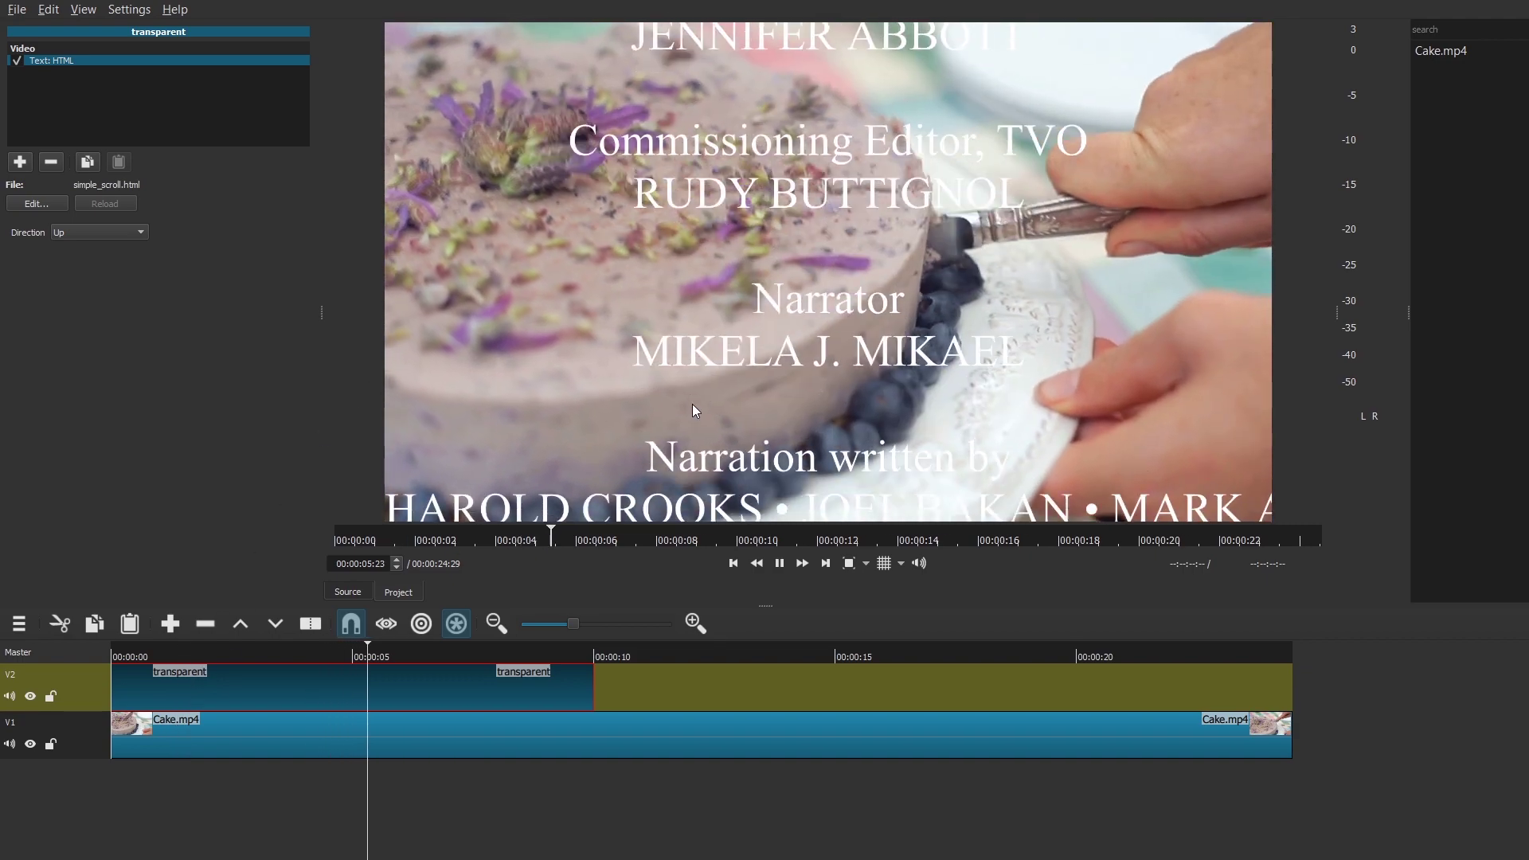
key("space")
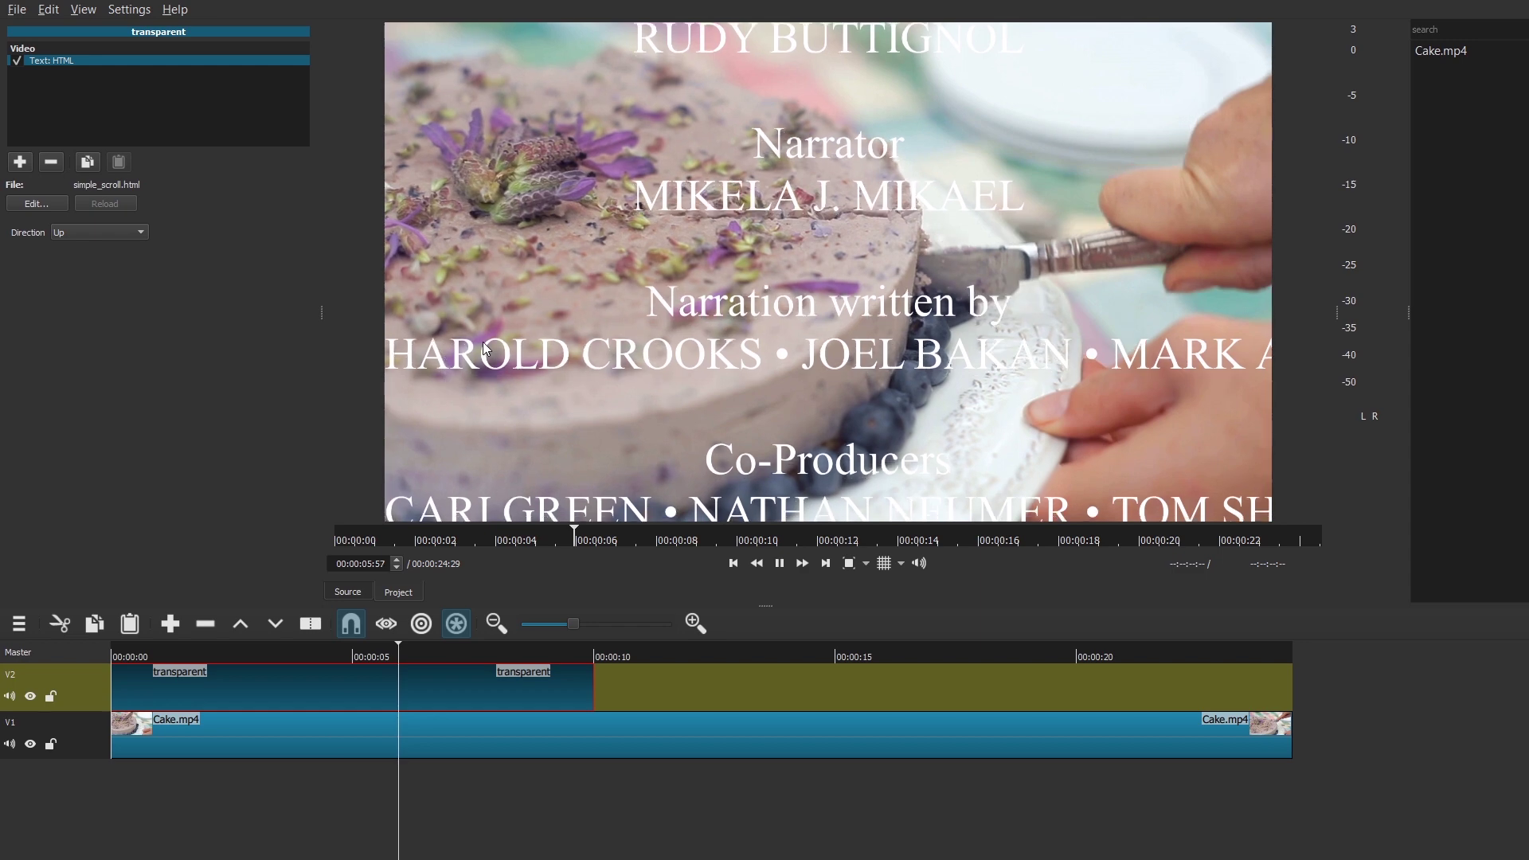
scroll(591, 215, "down", 3)
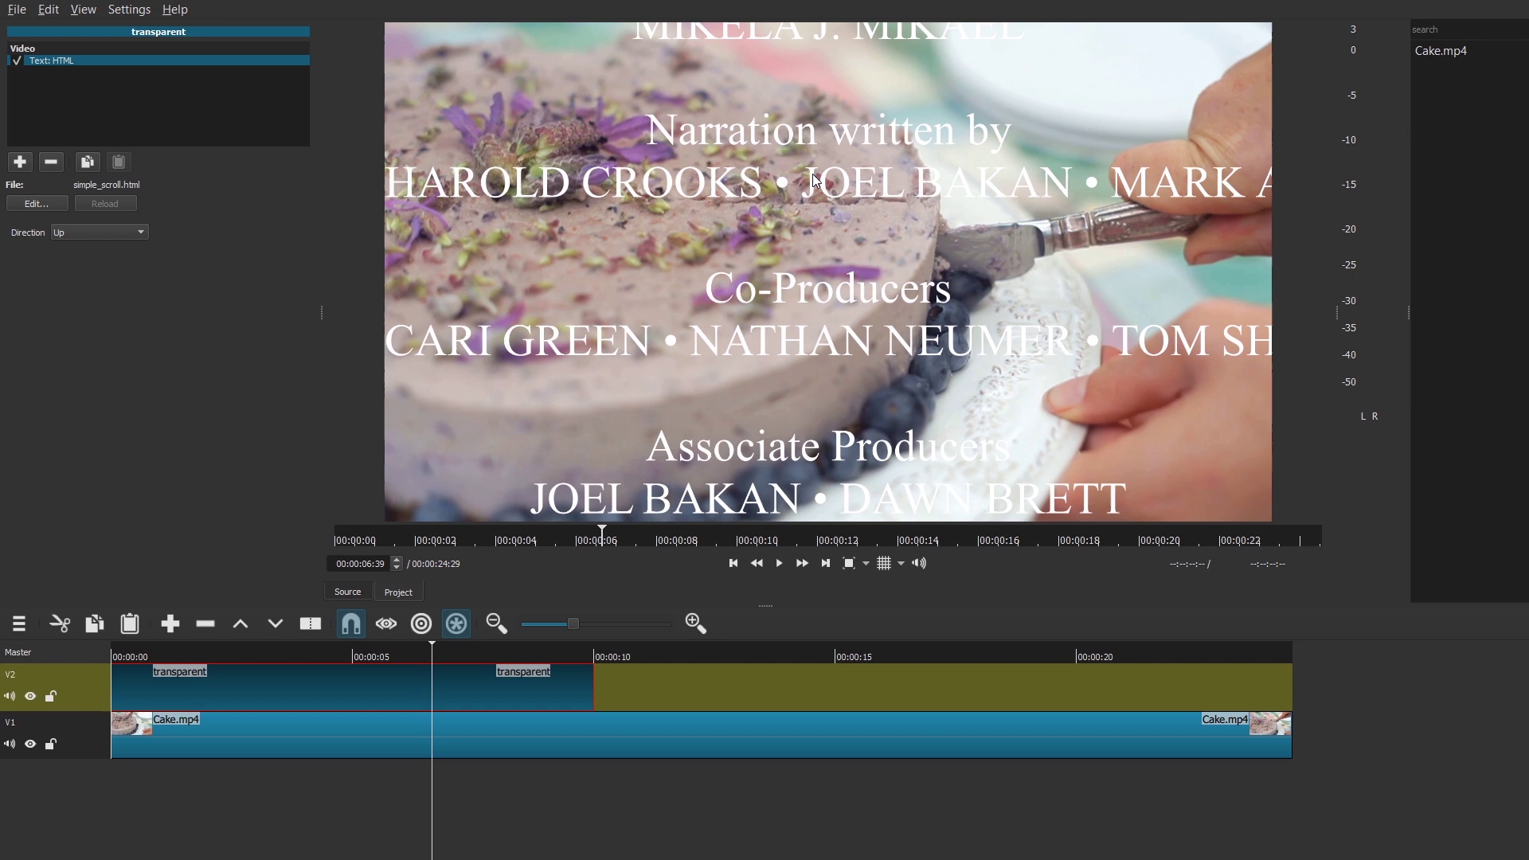
Step: Reopen the credits in the WYSIWYG editor and scroll to the long name lines
left_click(36, 203)
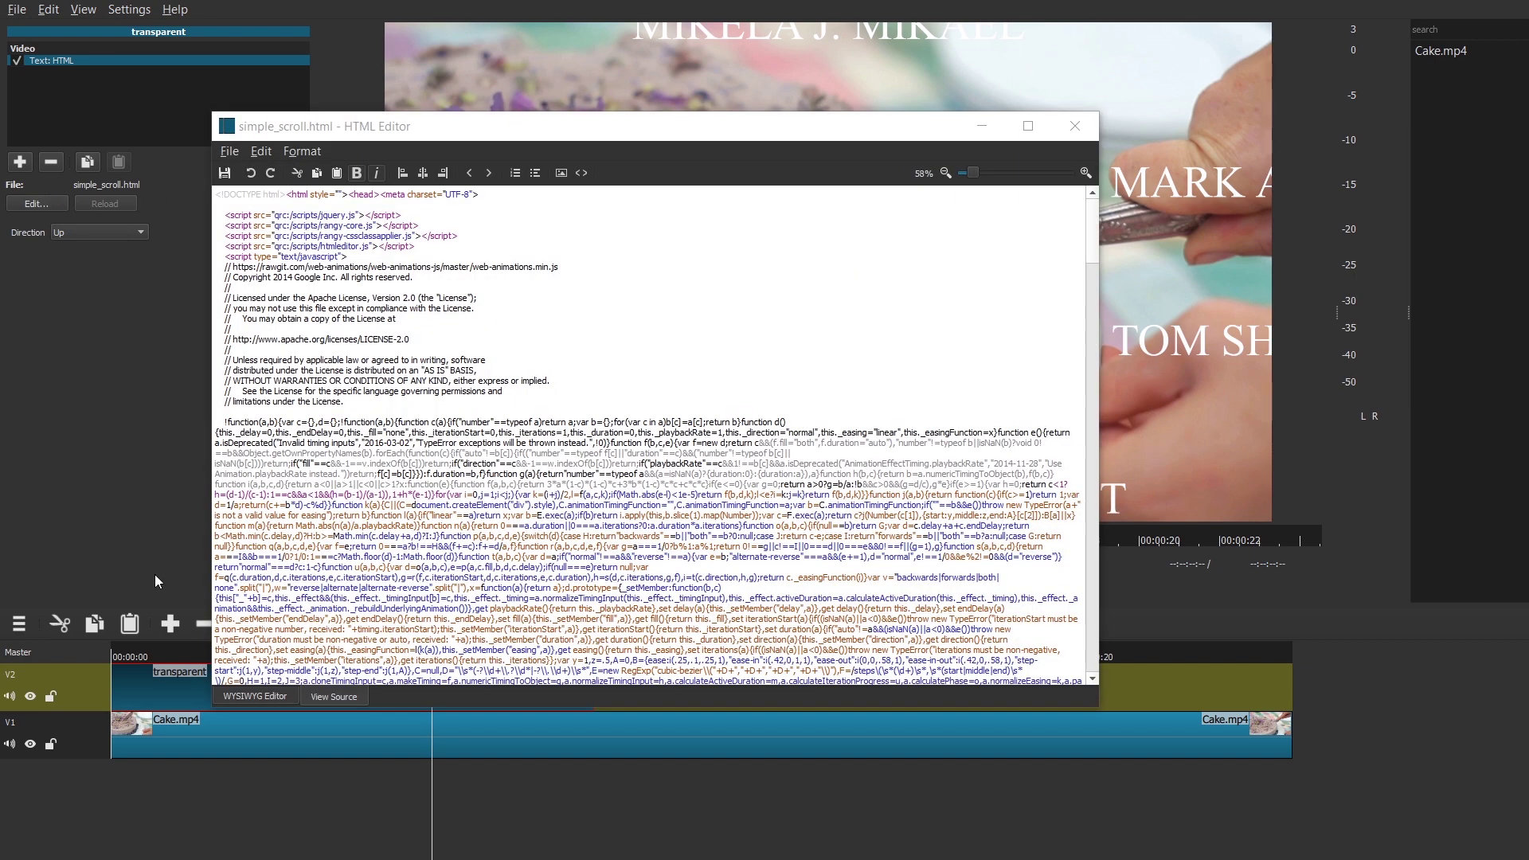
left_click(248, 697)
scroll(518, 430, "down", 8)
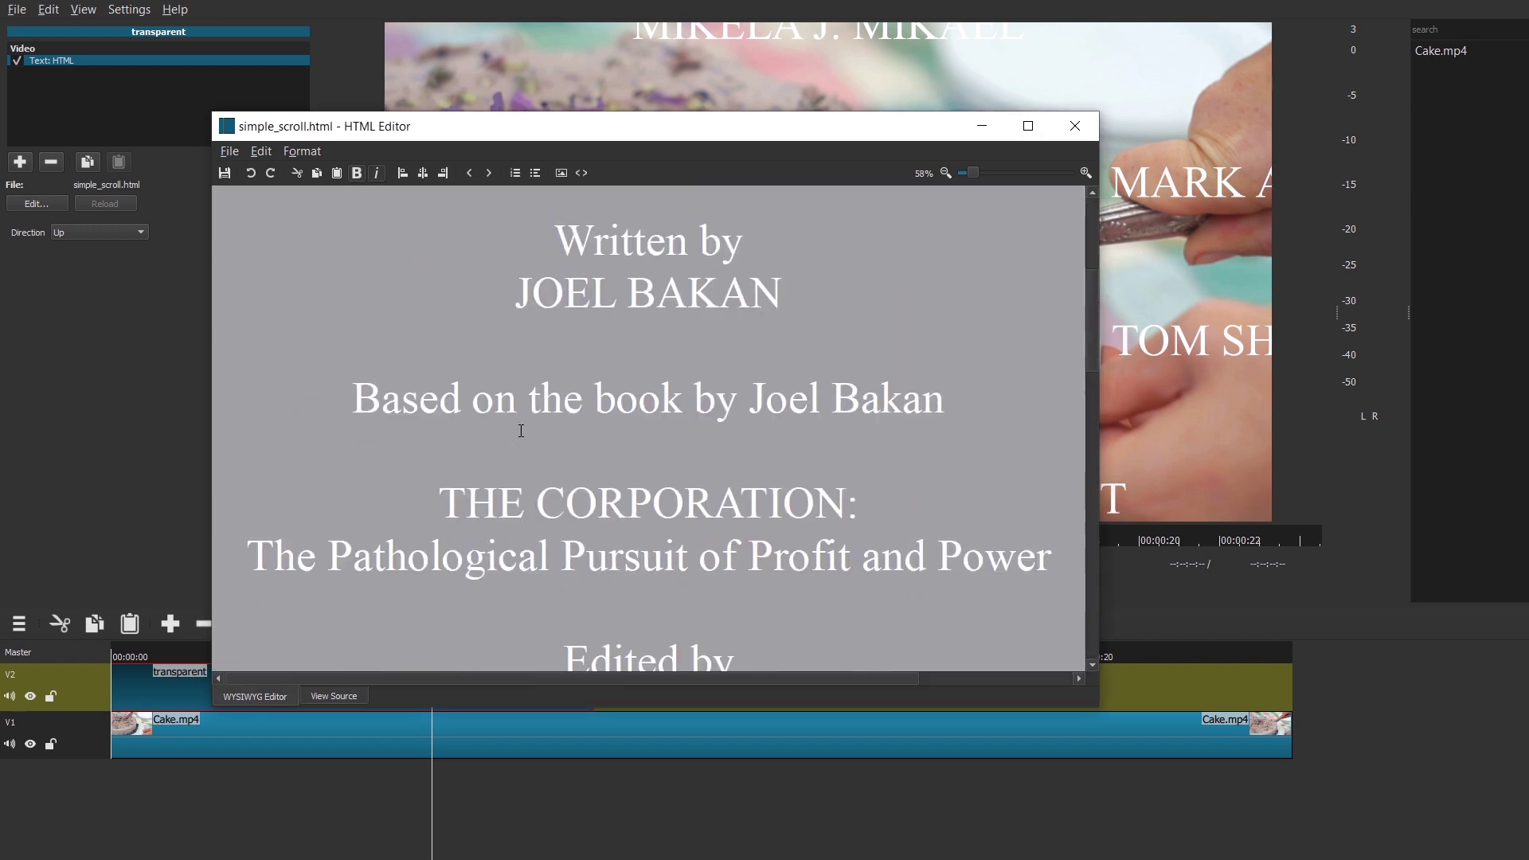
scroll(594, 399, "down", 5)
scroll(635, 369, "up", 5)
scroll(635, 369, "down", 9)
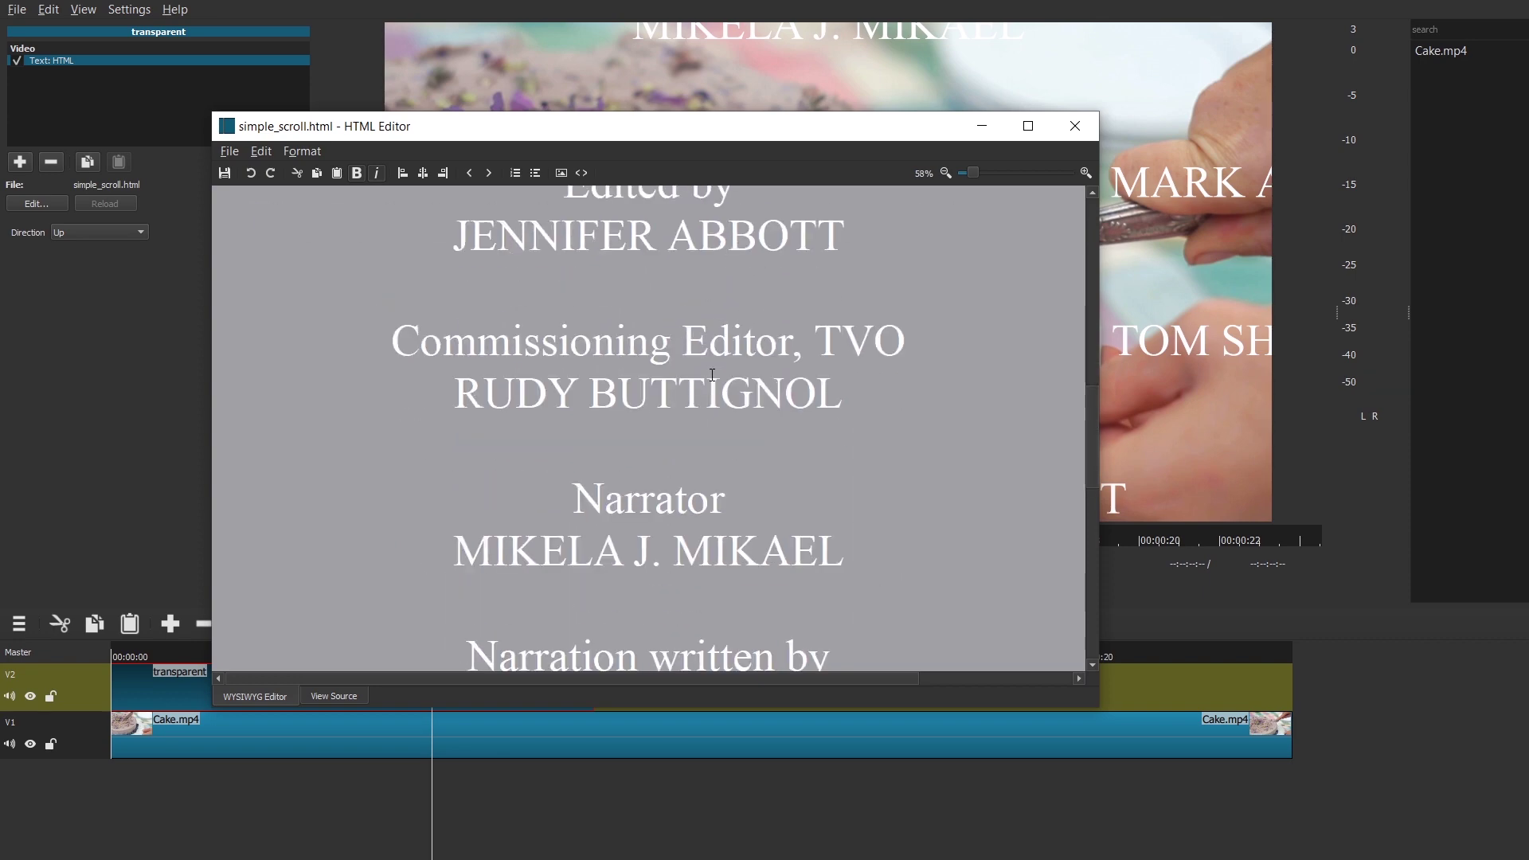
scroll(714, 374, "down", 1)
Step: Break • MARK ACHBAR and • TOM SHANDEL onto their own lines, then save and close the editor
left_click(902, 374)
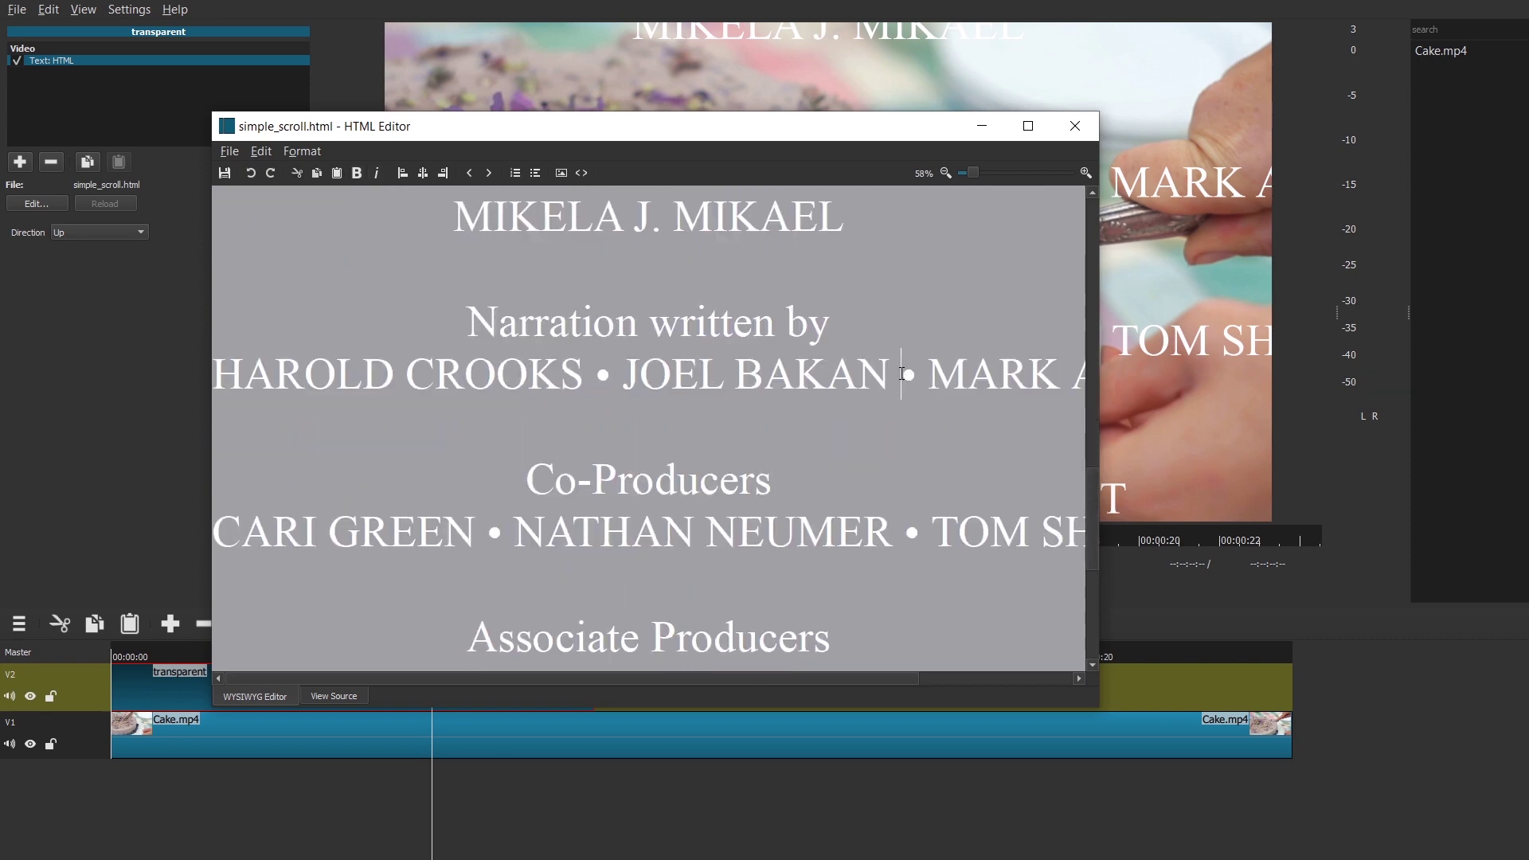
key("Return")
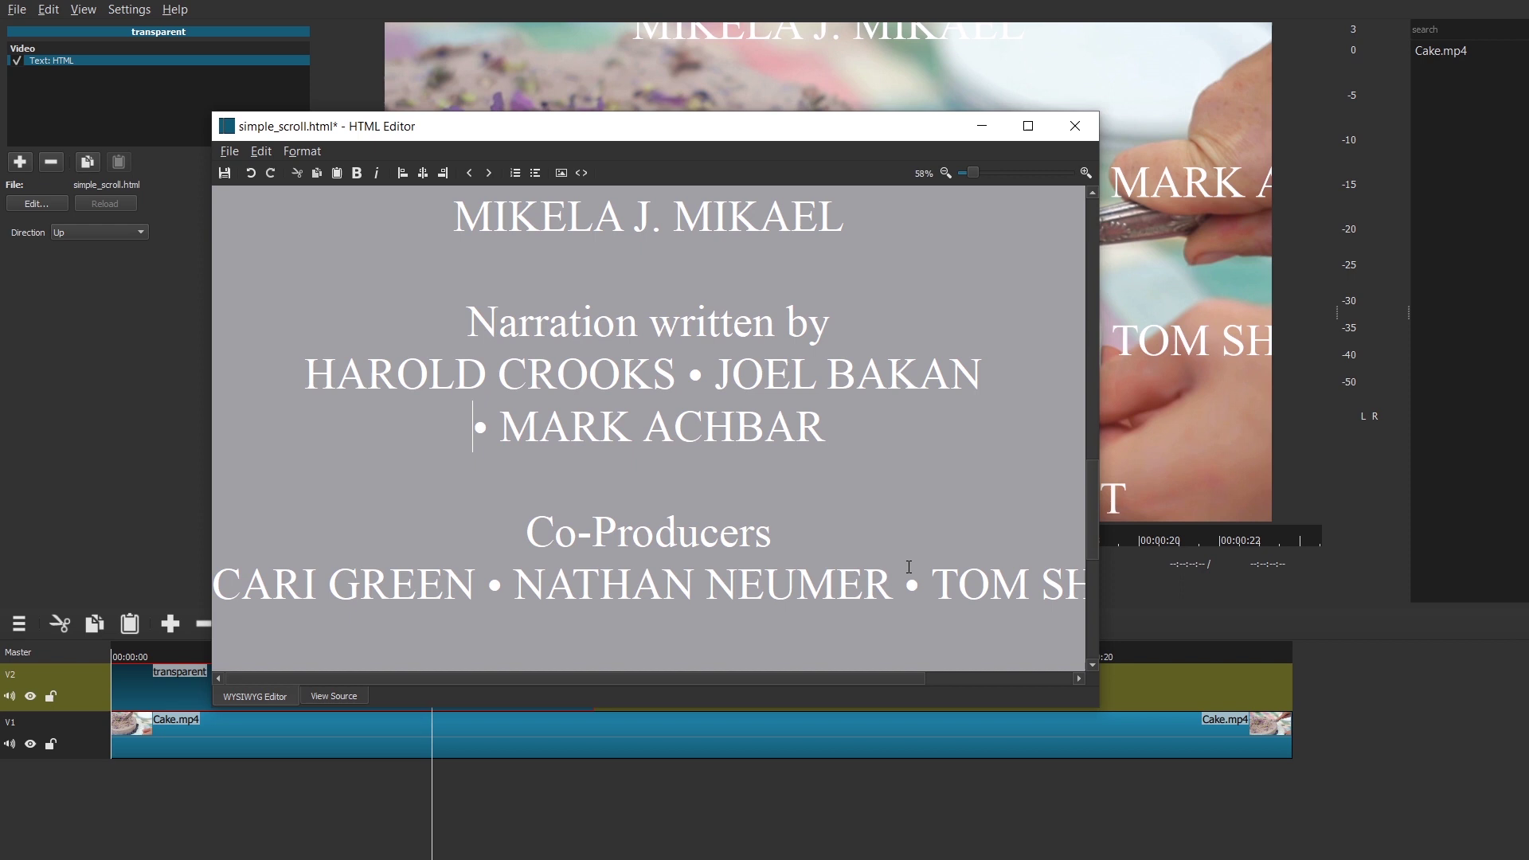
left_click(902, 584)
key("Return")
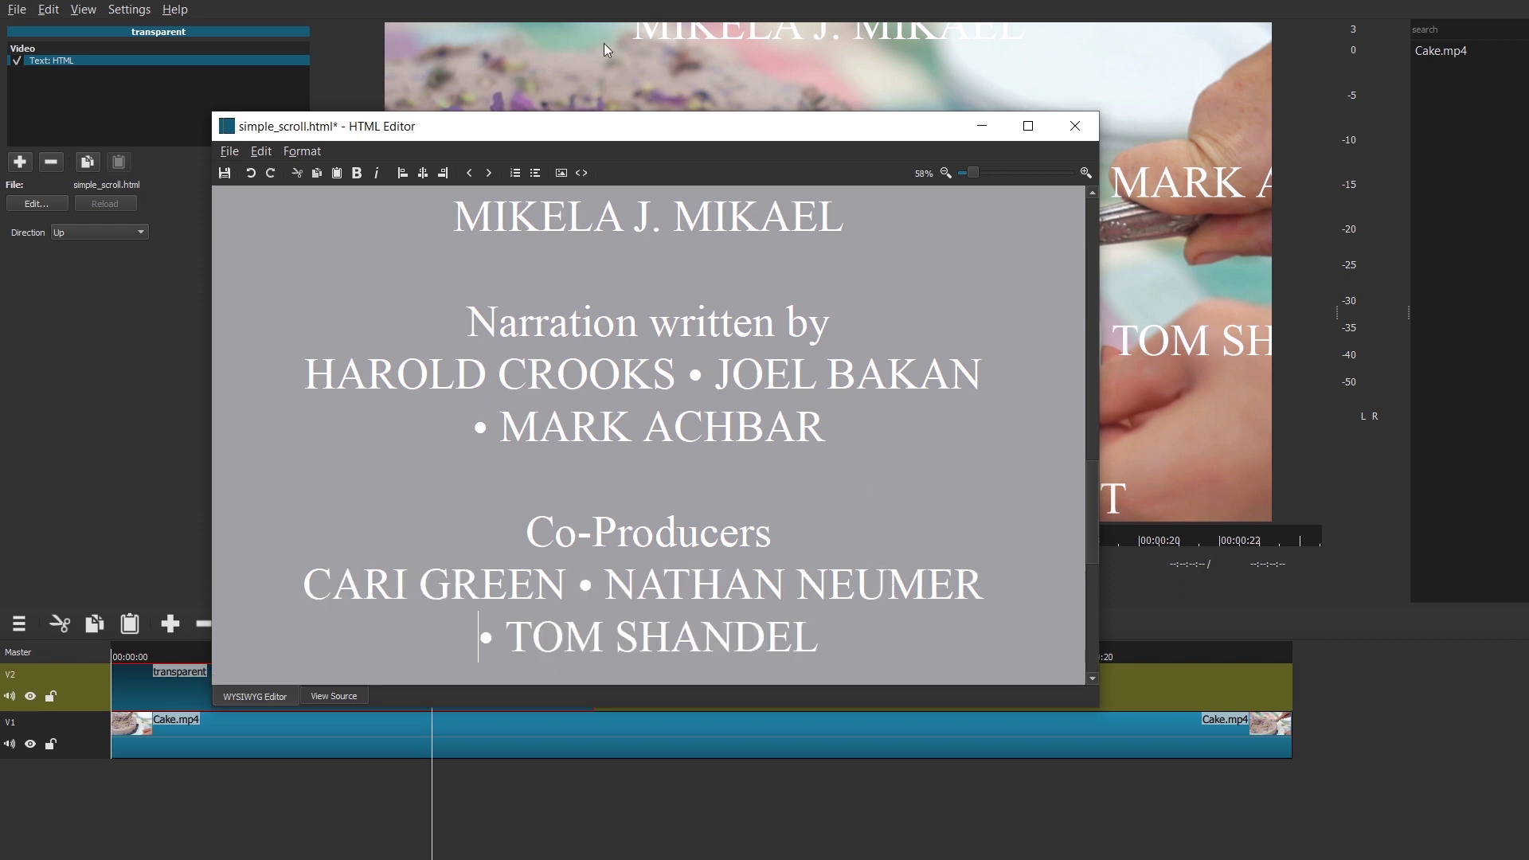
left_click(225, 173)
key("alt+F4")
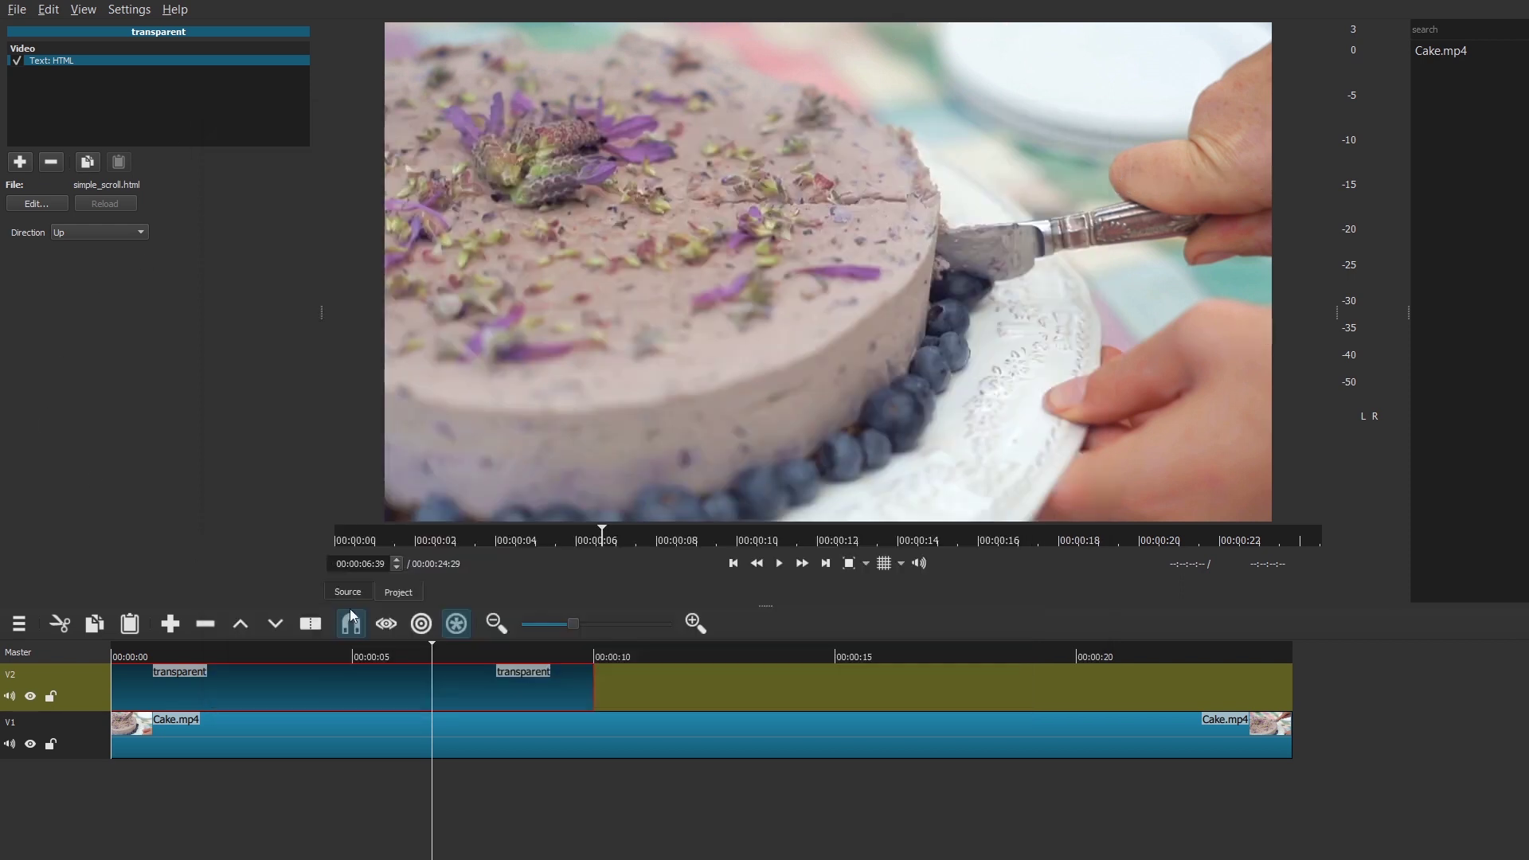
left_click(430, 653)
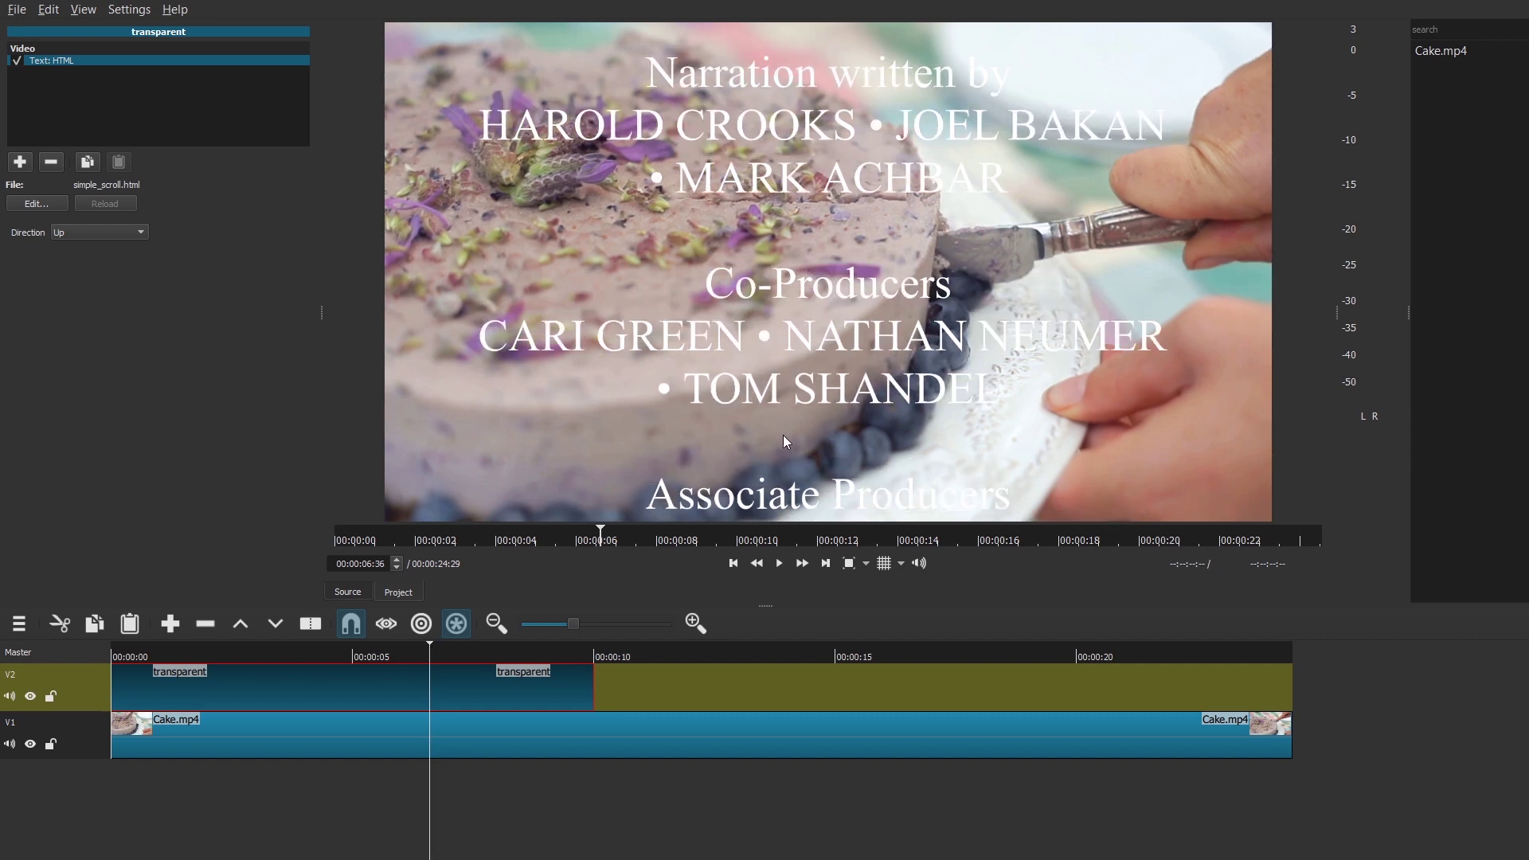
Step: Reopen the credits HTML, rejoin • TOM SHANDEL onto the previous names line, and view the source
left_click(37, 204)
scroll(730, 434, "down", 15)
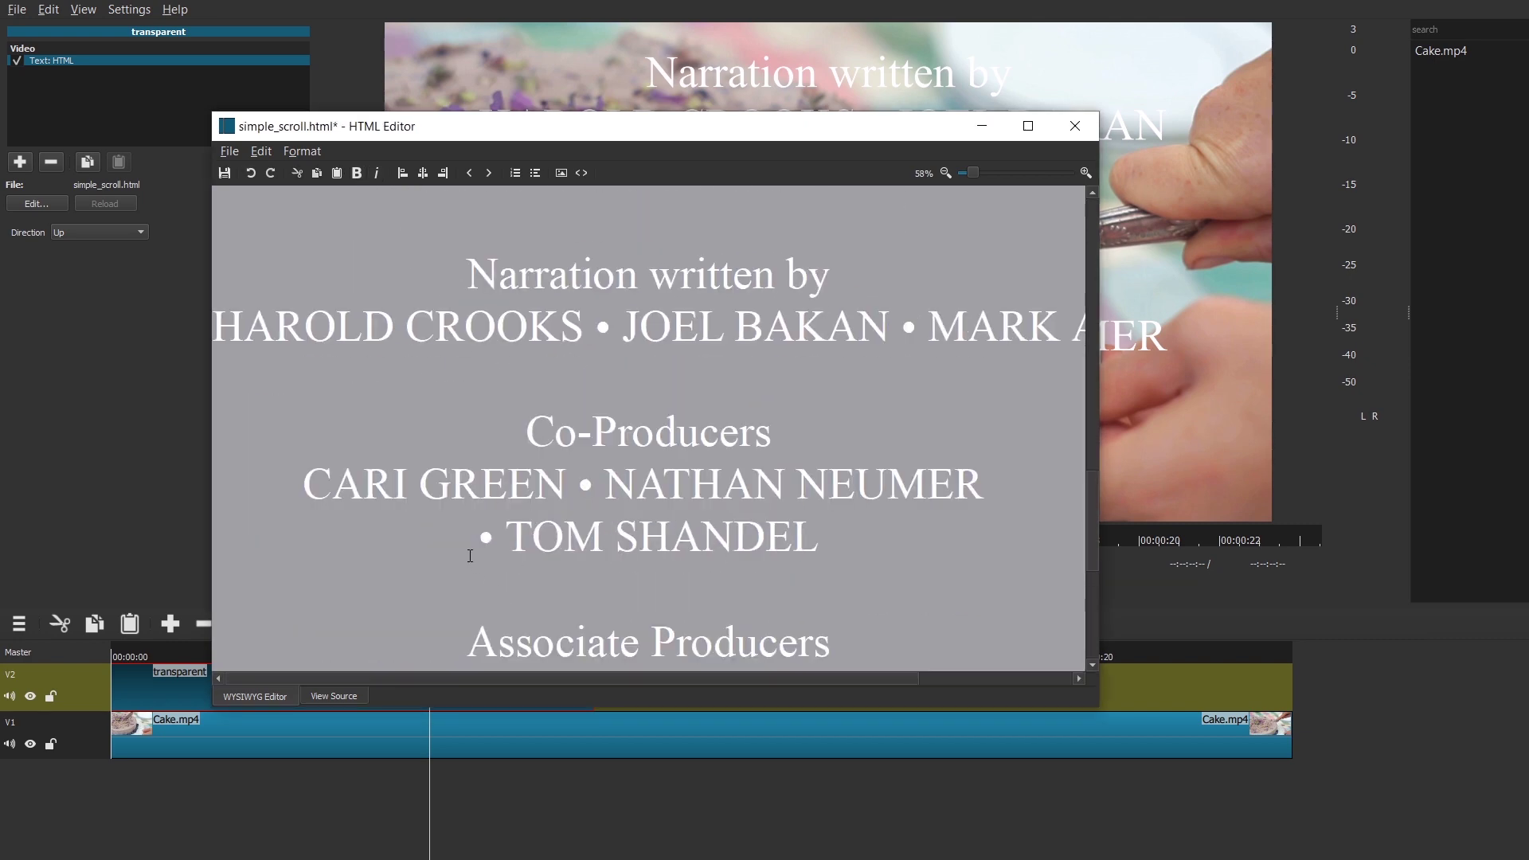
key("BackSpace")
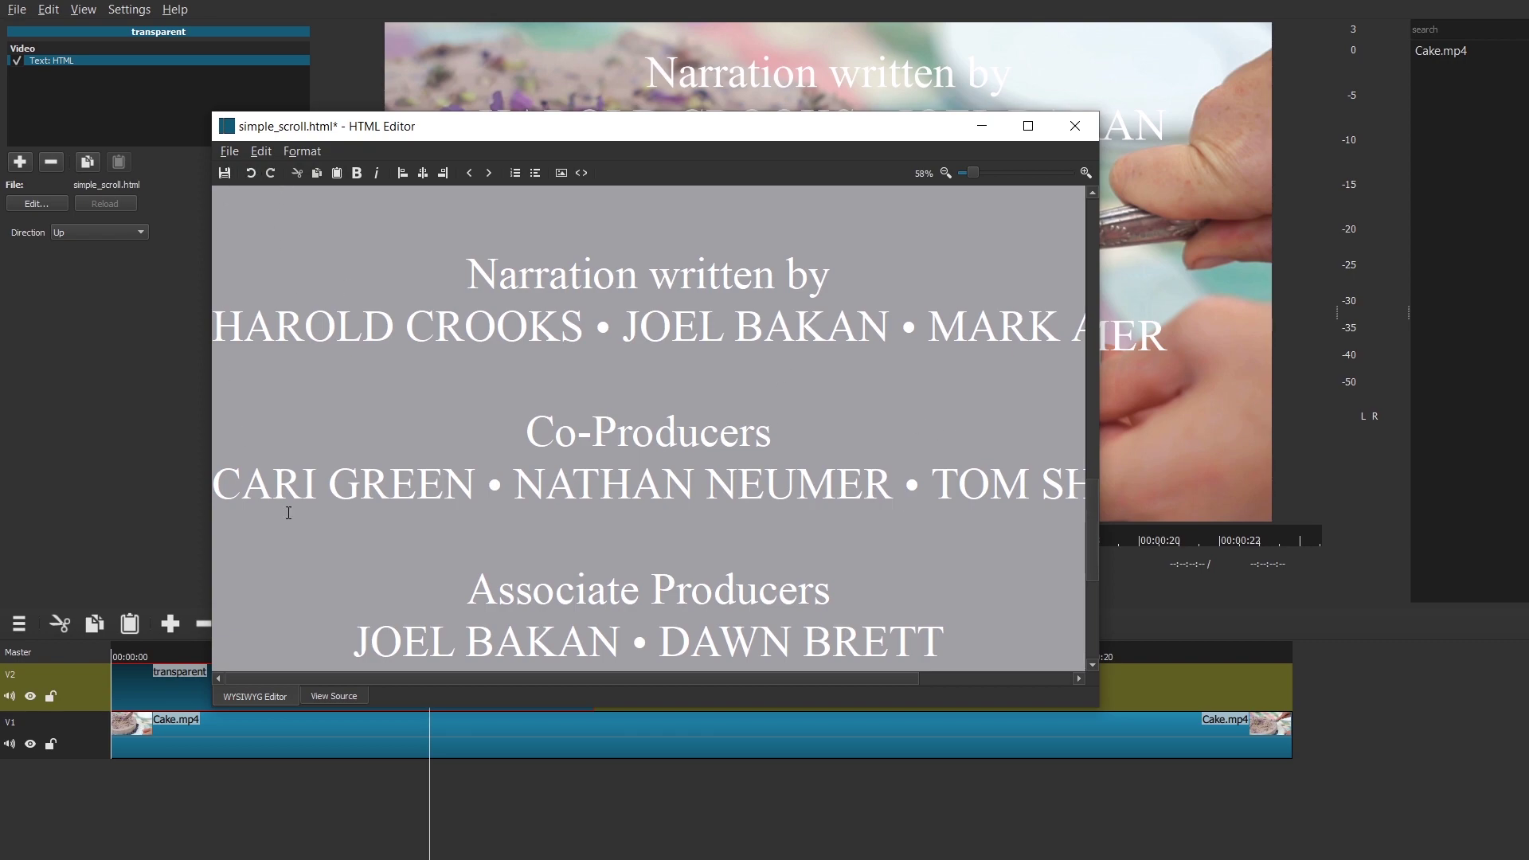
left_click(328, 696)
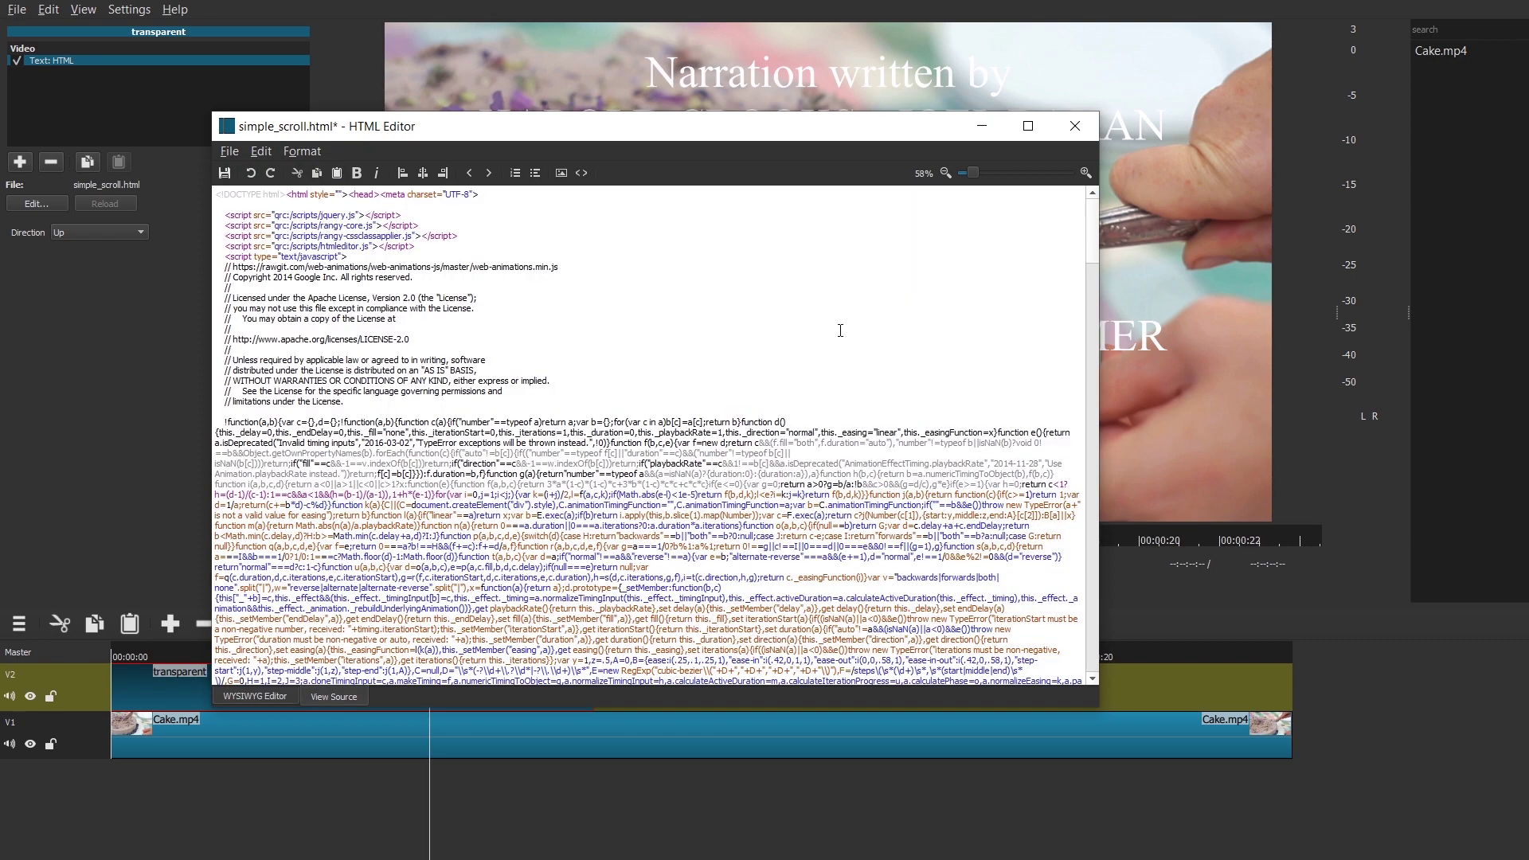
left_click_drag(1093, 232, 1085, 672)
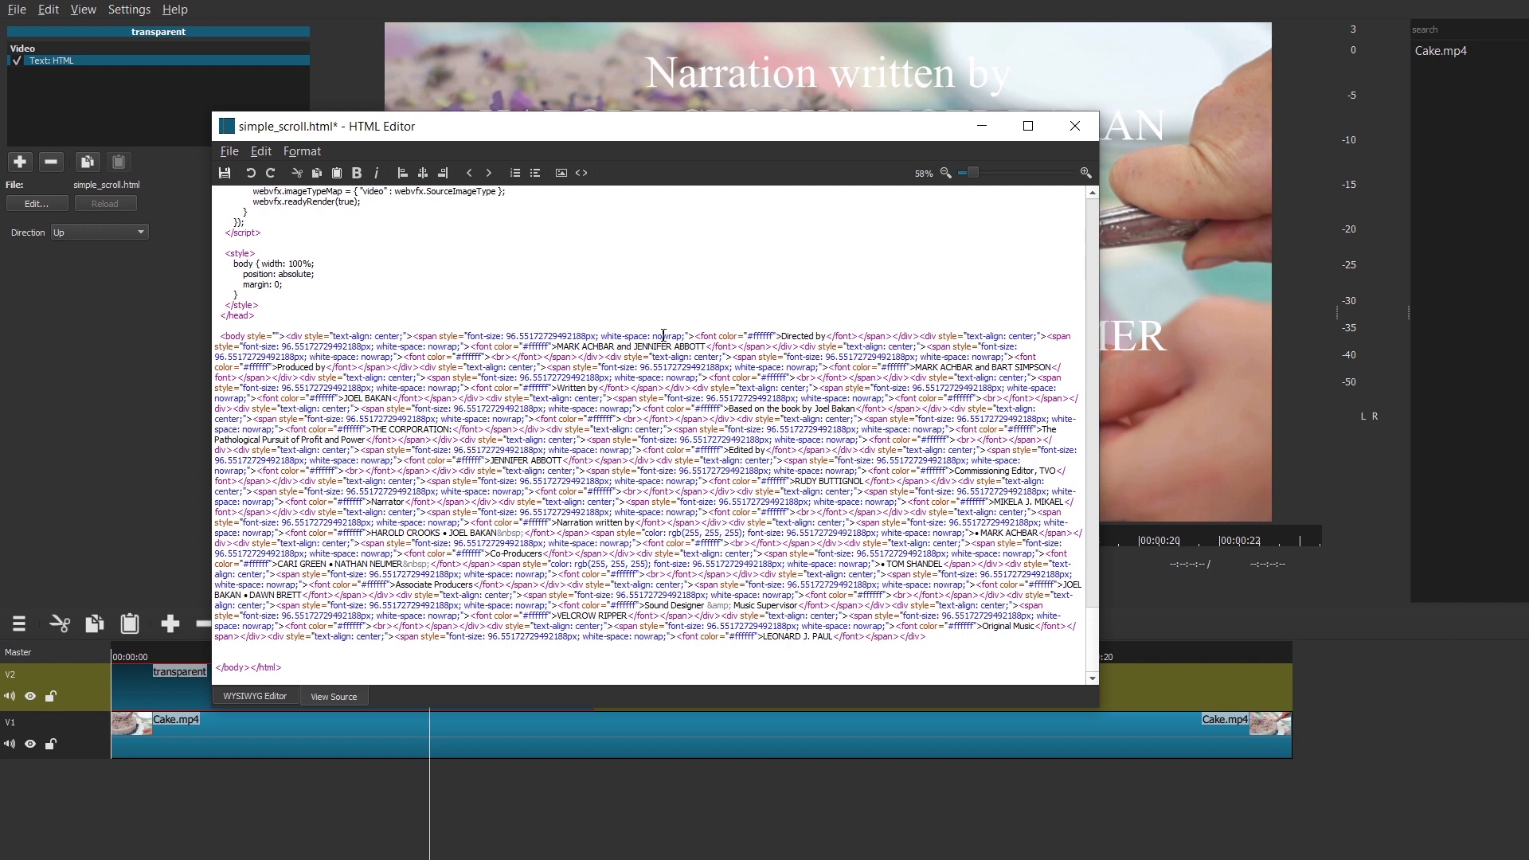
Step: Copy the 'white-space: nowrap' style text, select the credits body markup, and switch to Notepad++
left_click_drag(663, 335, 623, 336)
left_click(303, 152)
left_click(302, 151)
left_click(262, 152)
left_click(361, 243)
left_click(1074, 680)
left_click_drag(221, 340, 640, 644)
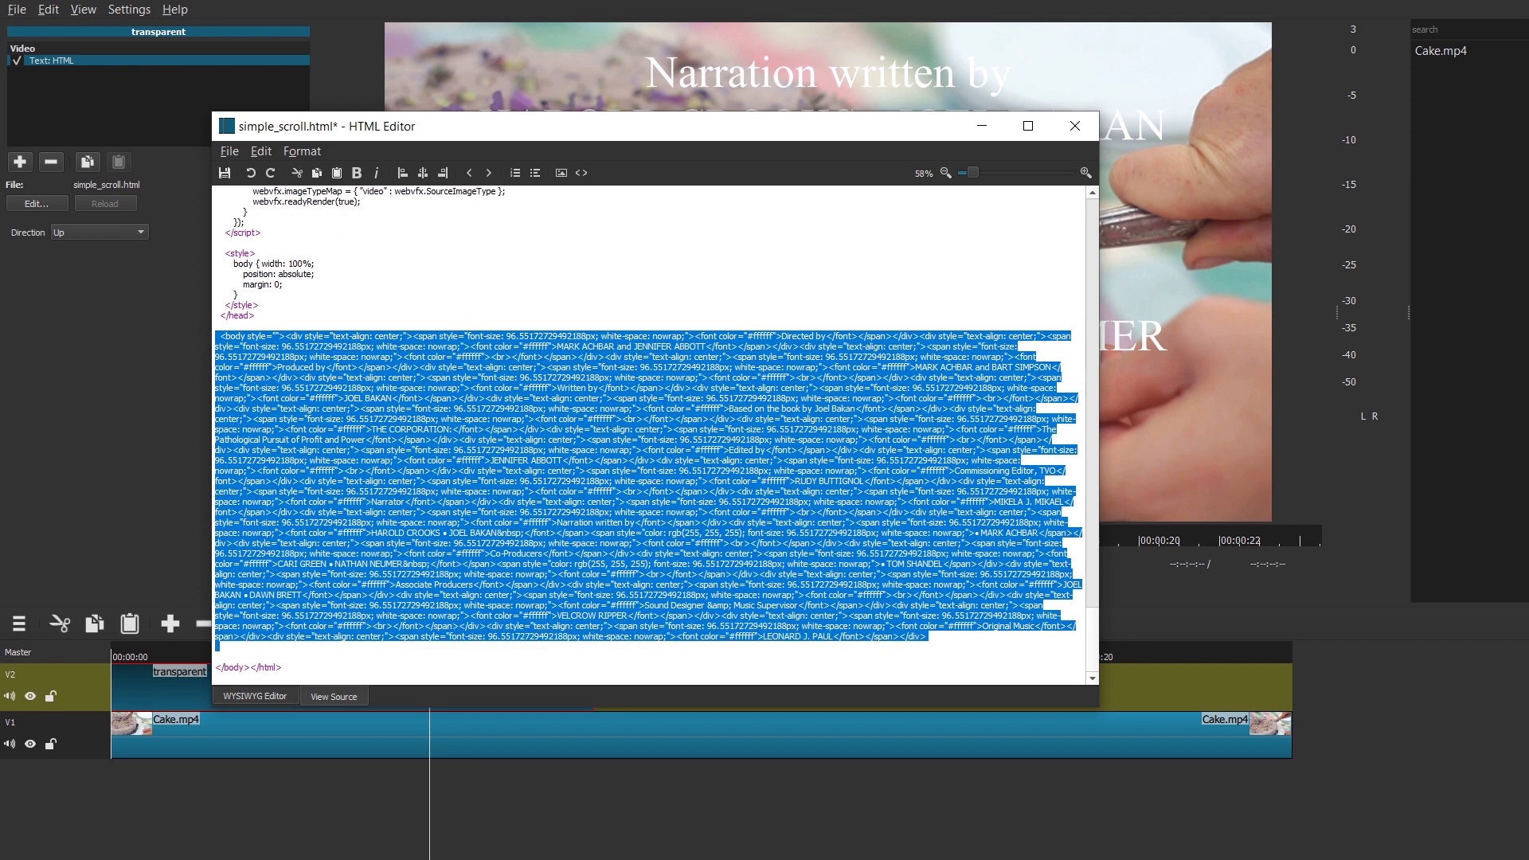
key("alt+Tab")
Step: Paste the credits HTML into a new Notepad++ tab and copy its 'white-space: nowrap;' rule
left_click(1032, 501)
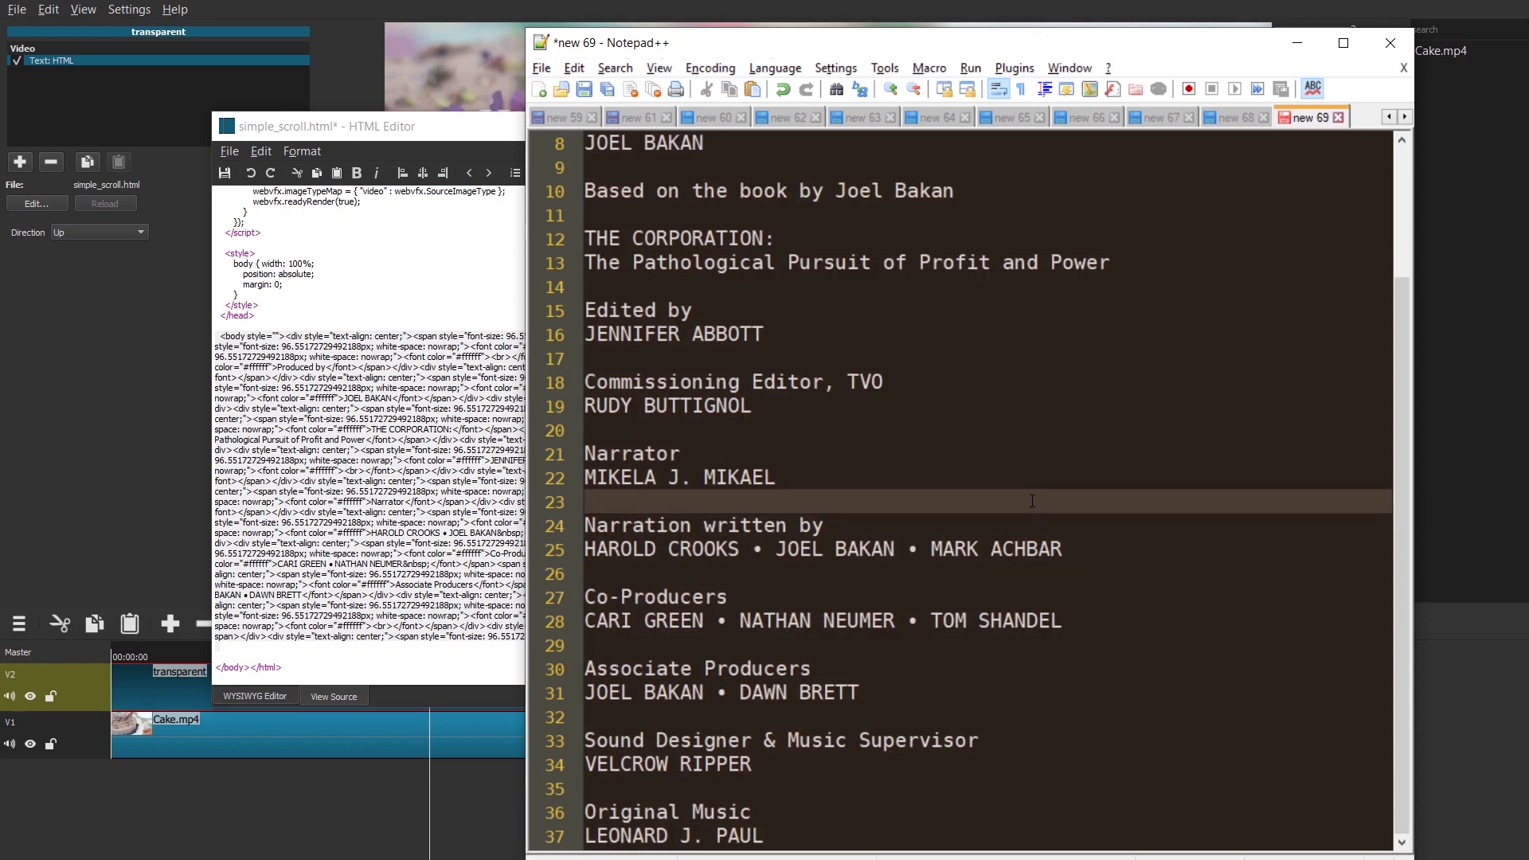
key("ctrl+n")
key("ctrl+v")
key("ctrl+f")
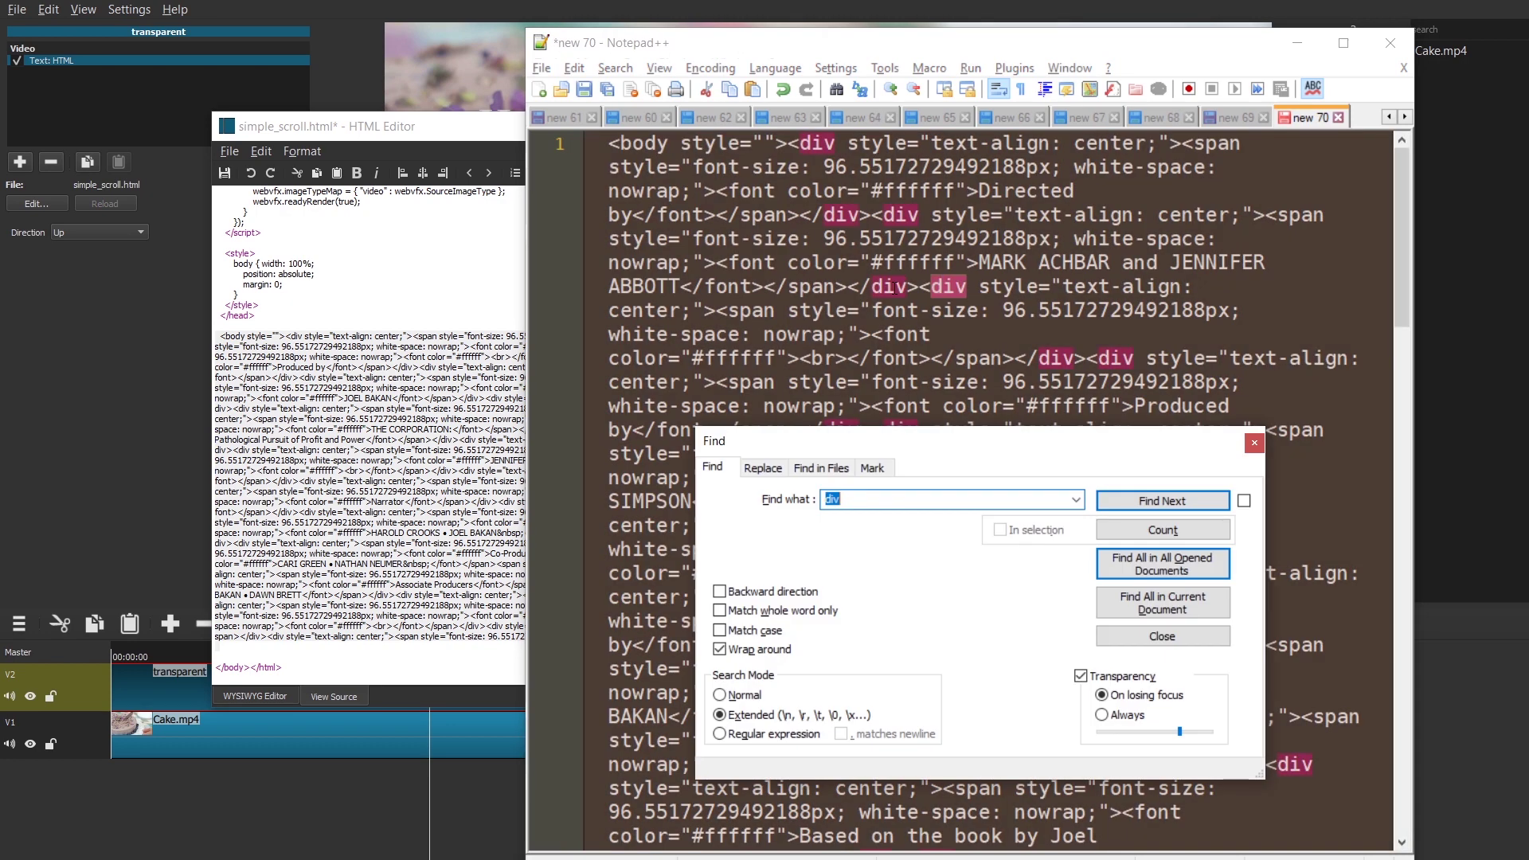
left_click(771, 468)
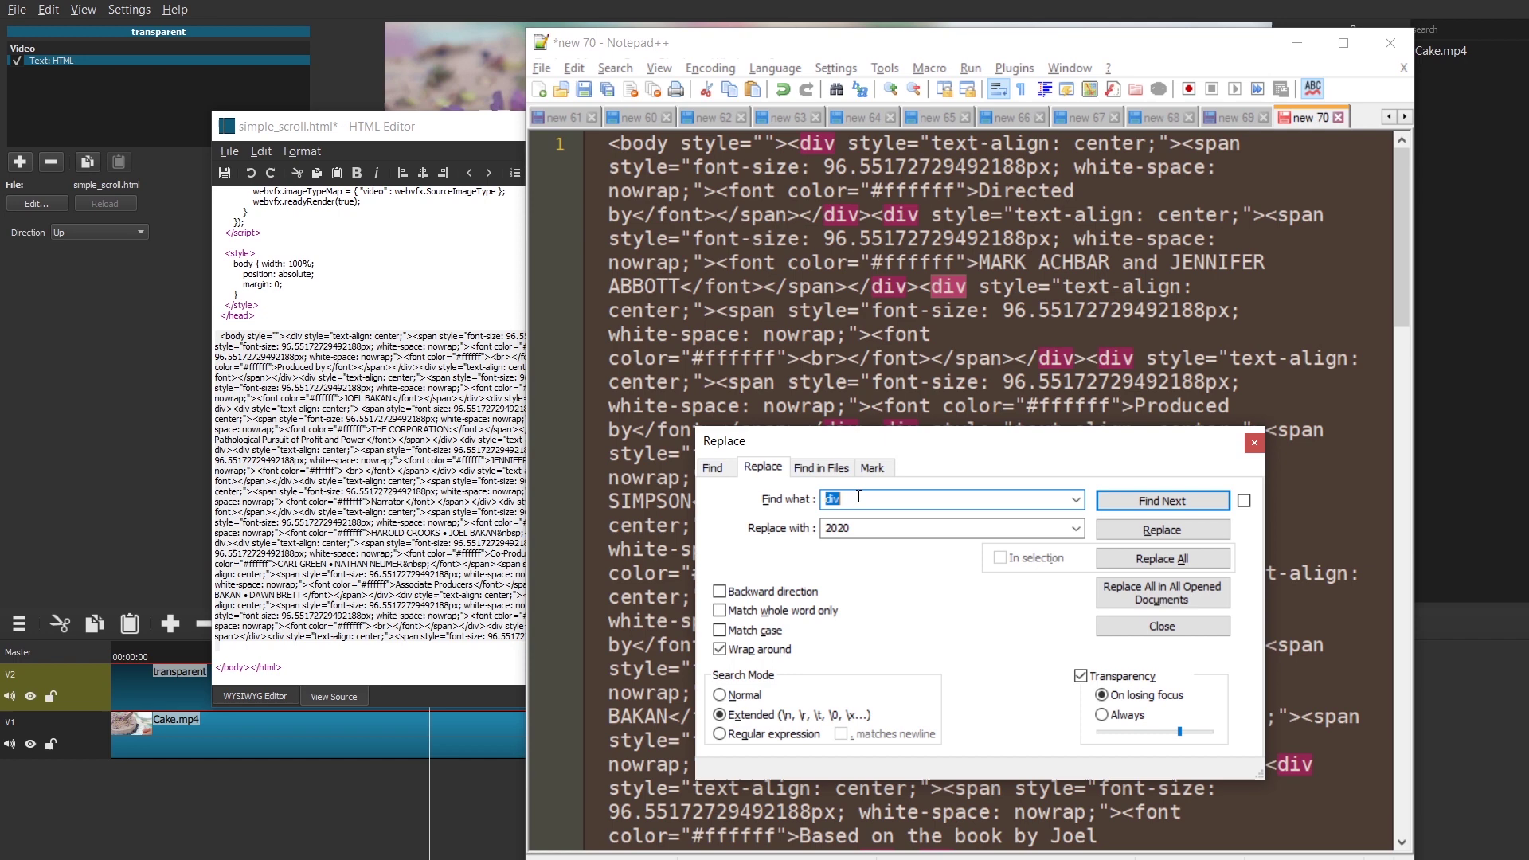
left_click(1183, 358)
double_click(1183, 358)
left_click(756, 409)
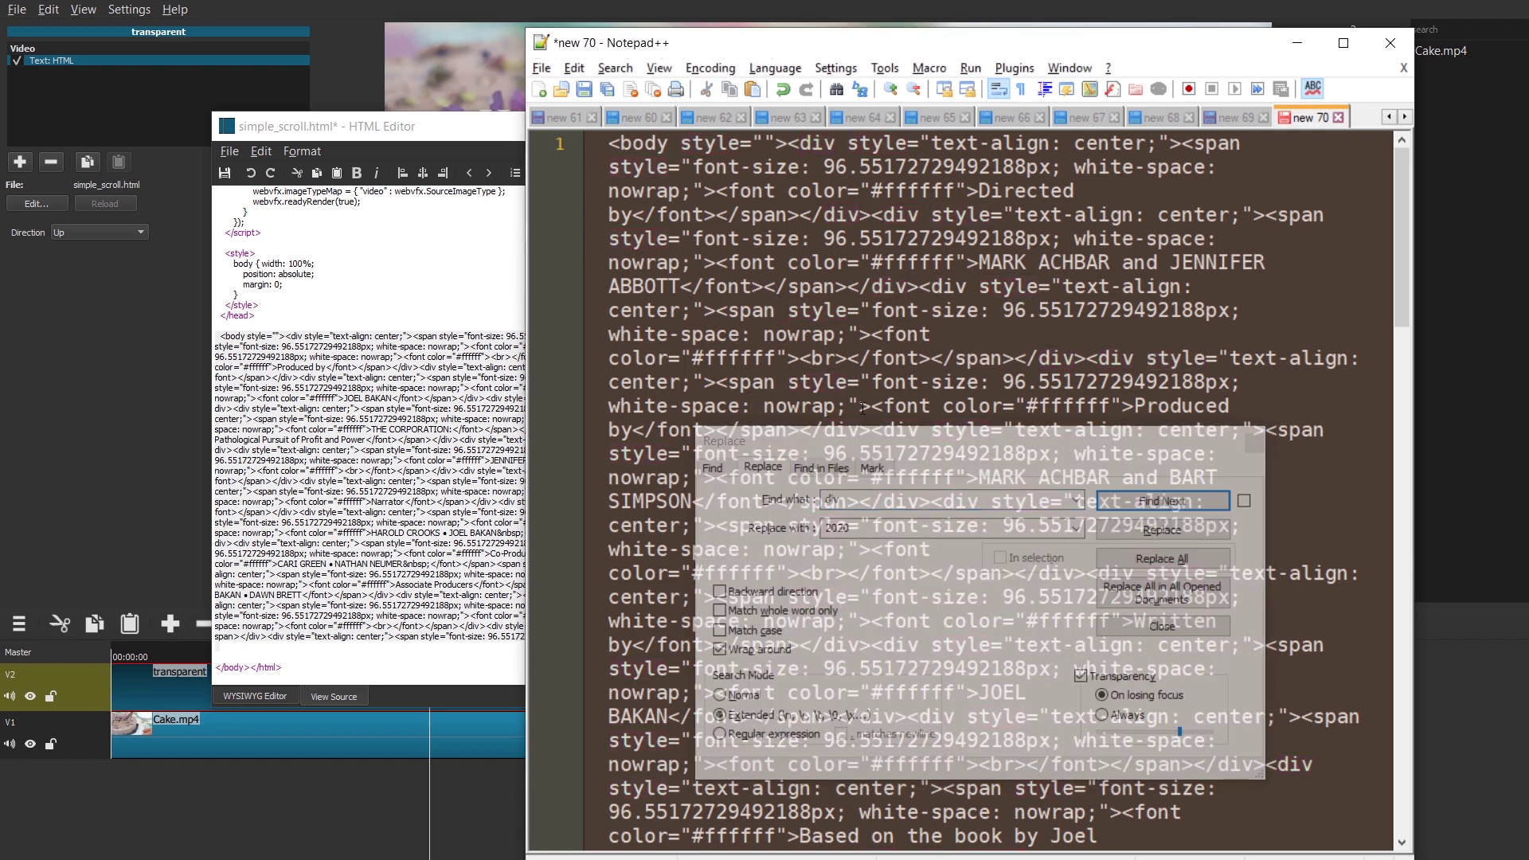
left_click_drag(851, 407, 653, 404)
key("ctrl+c")
Step: Replace every 'white-space: nowrap;' with nothing via Replace All, then select all the cleaned HTML
double_click(868, 502)
key("ctrl+v")
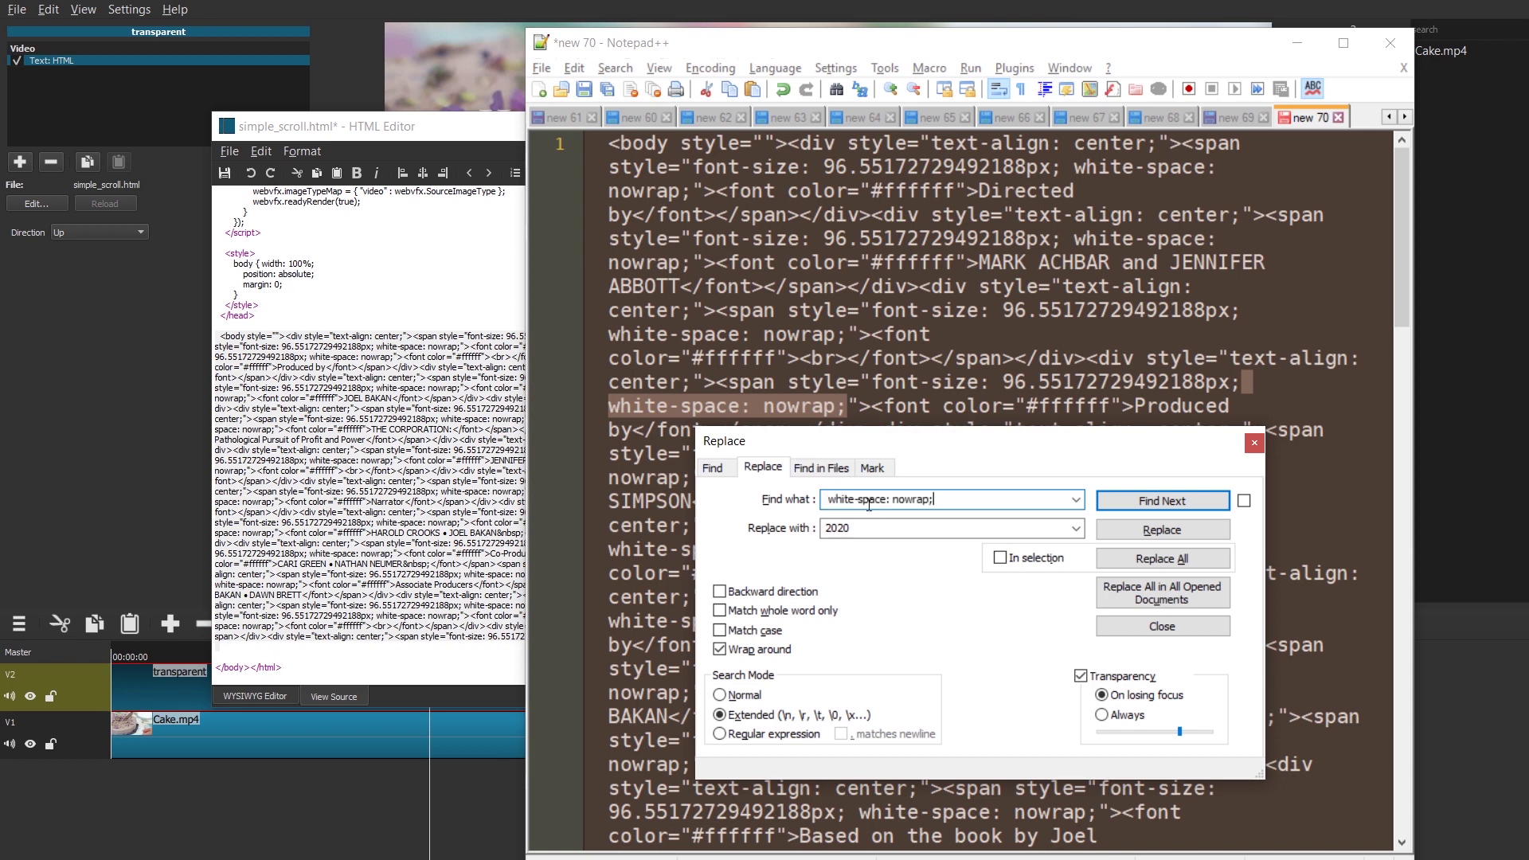
double_click(868, 526)
key("ctrl+v")
key("ctrl+a")
key("BackSpace")
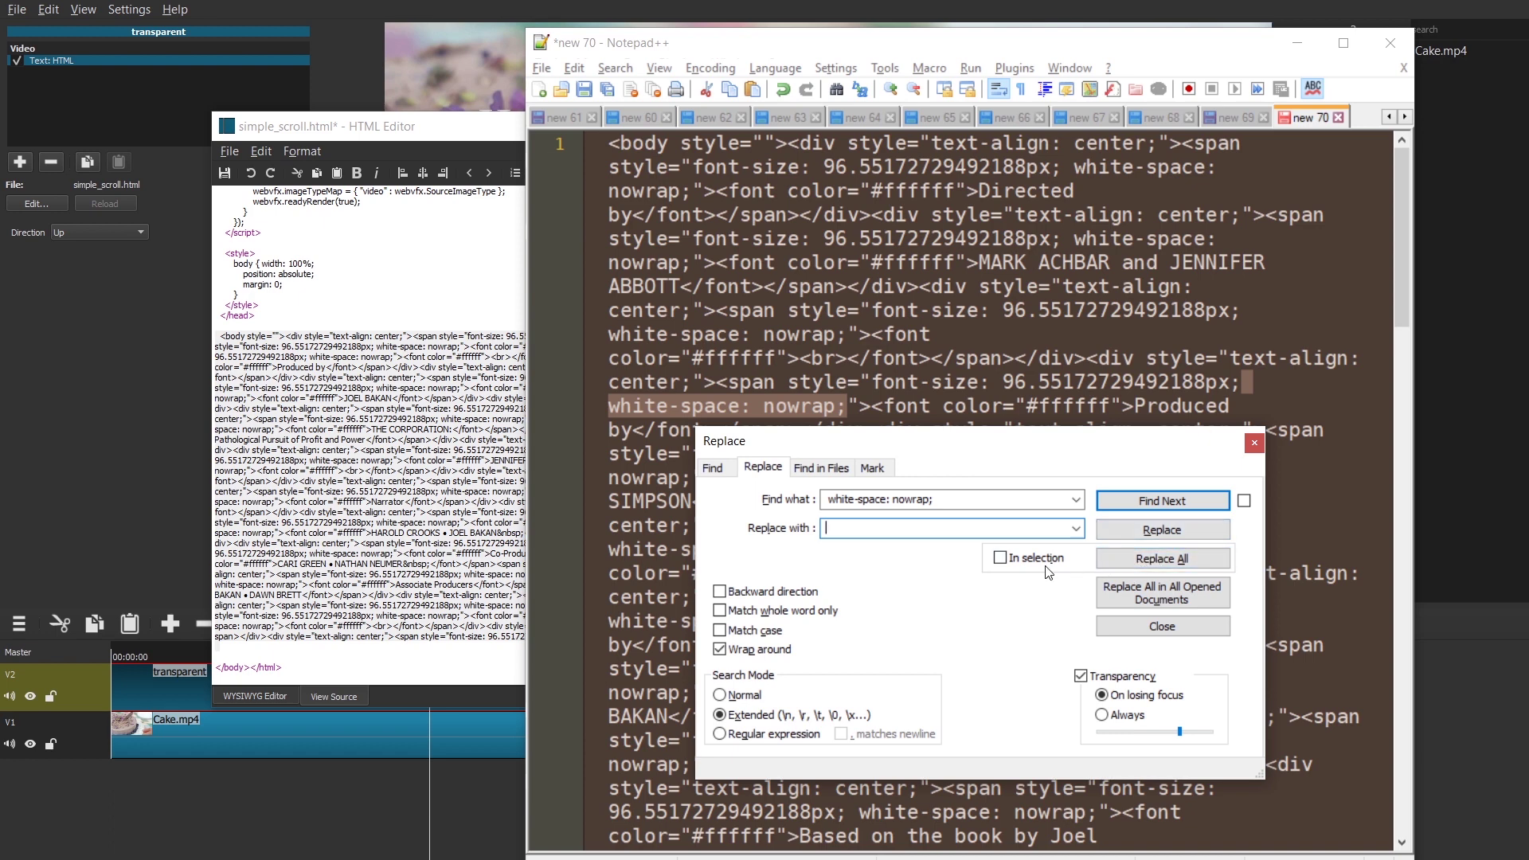
left_click(1144, 560)
left_click(1254, 443)
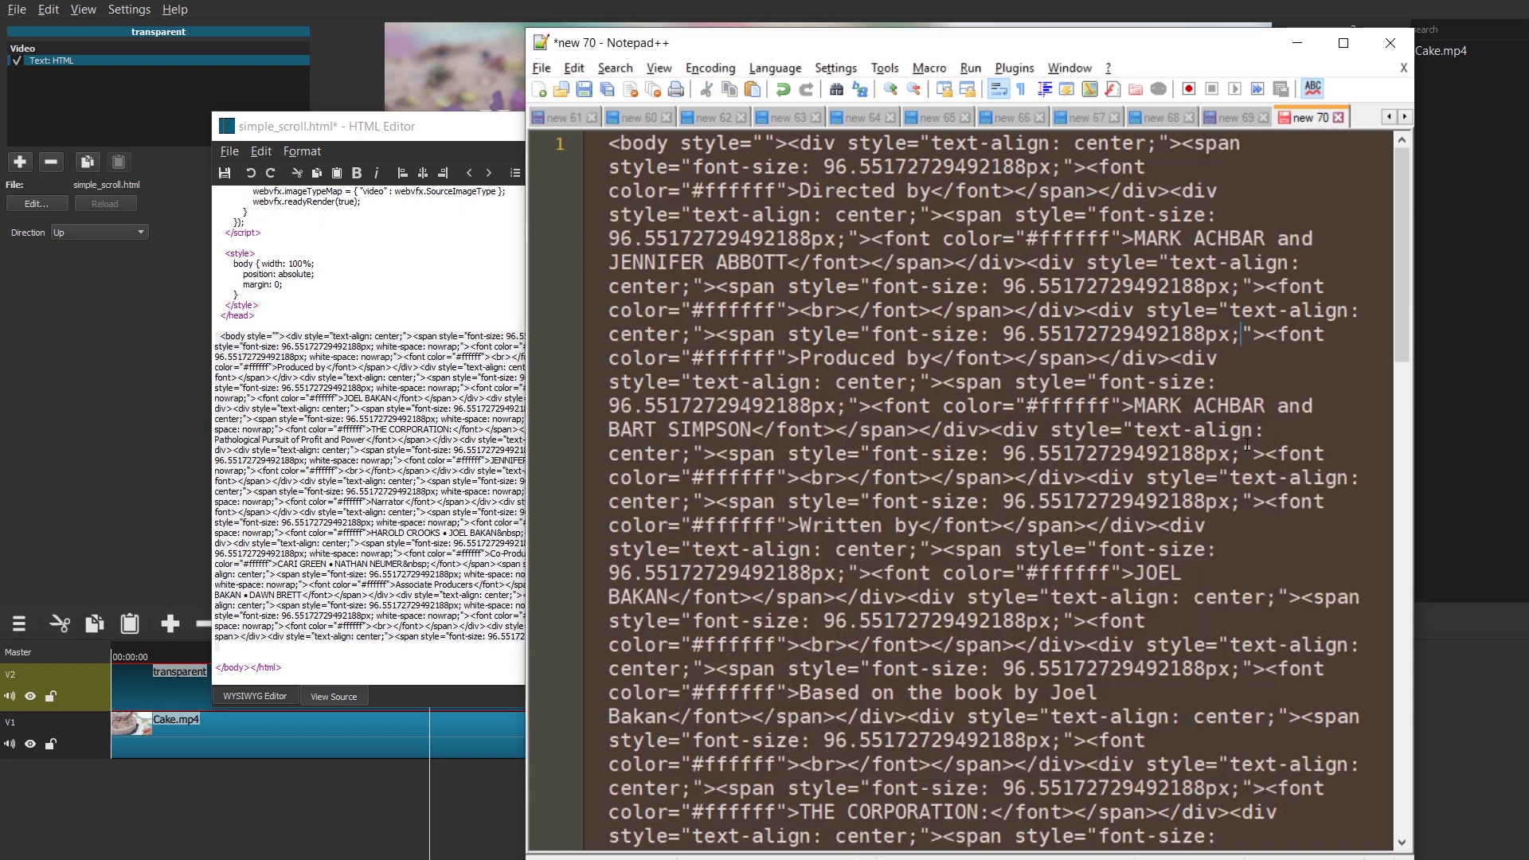
key("ctrl+a")
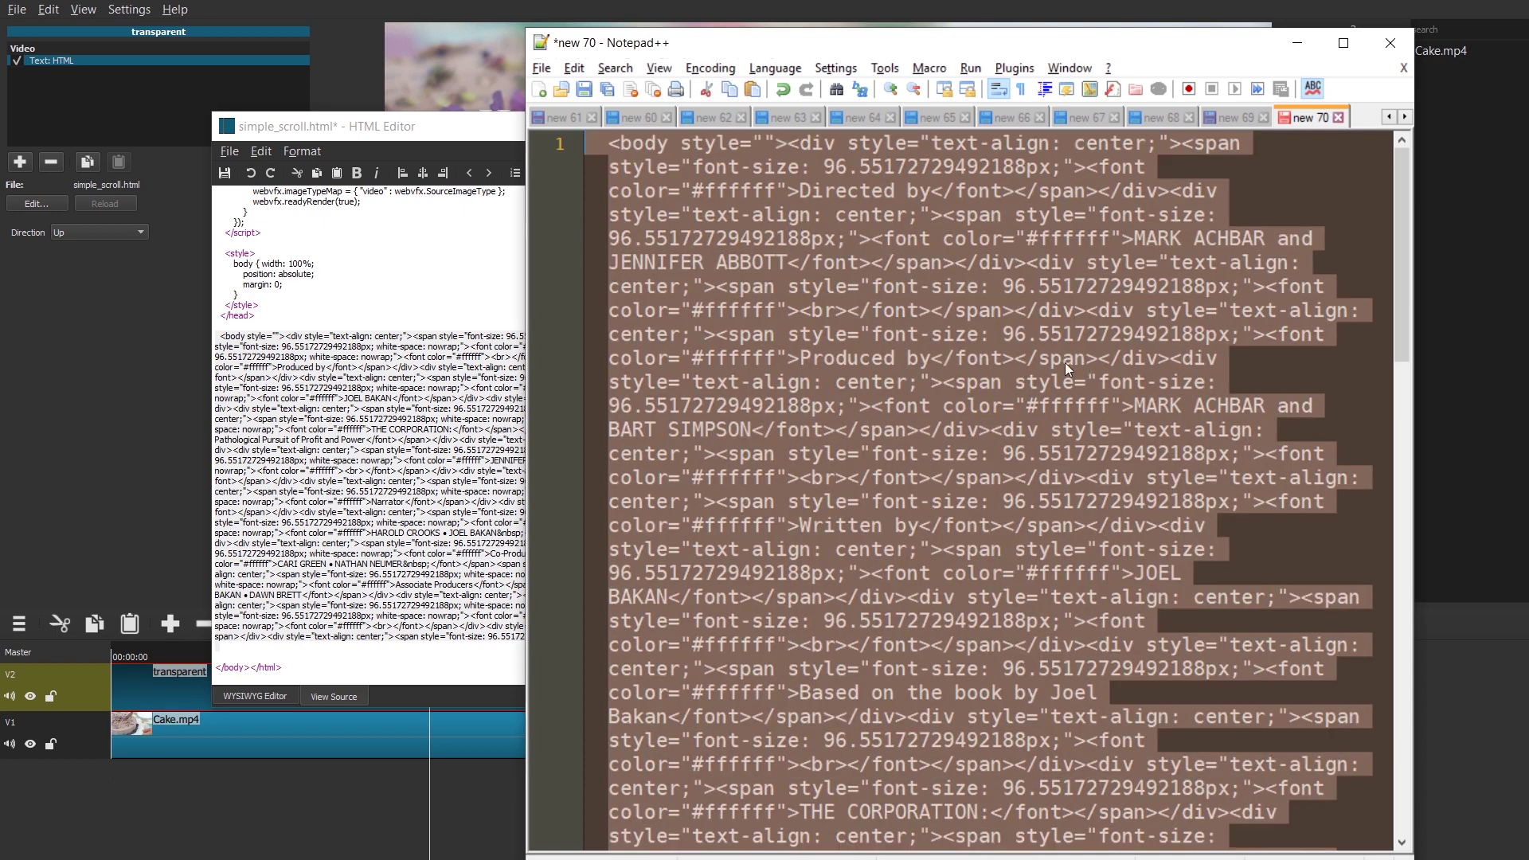
Step: Replace the credits body source with the cleaned HTML, save it, and refresh the cake preview
left_click(339, 269)
key("ctrl+a")
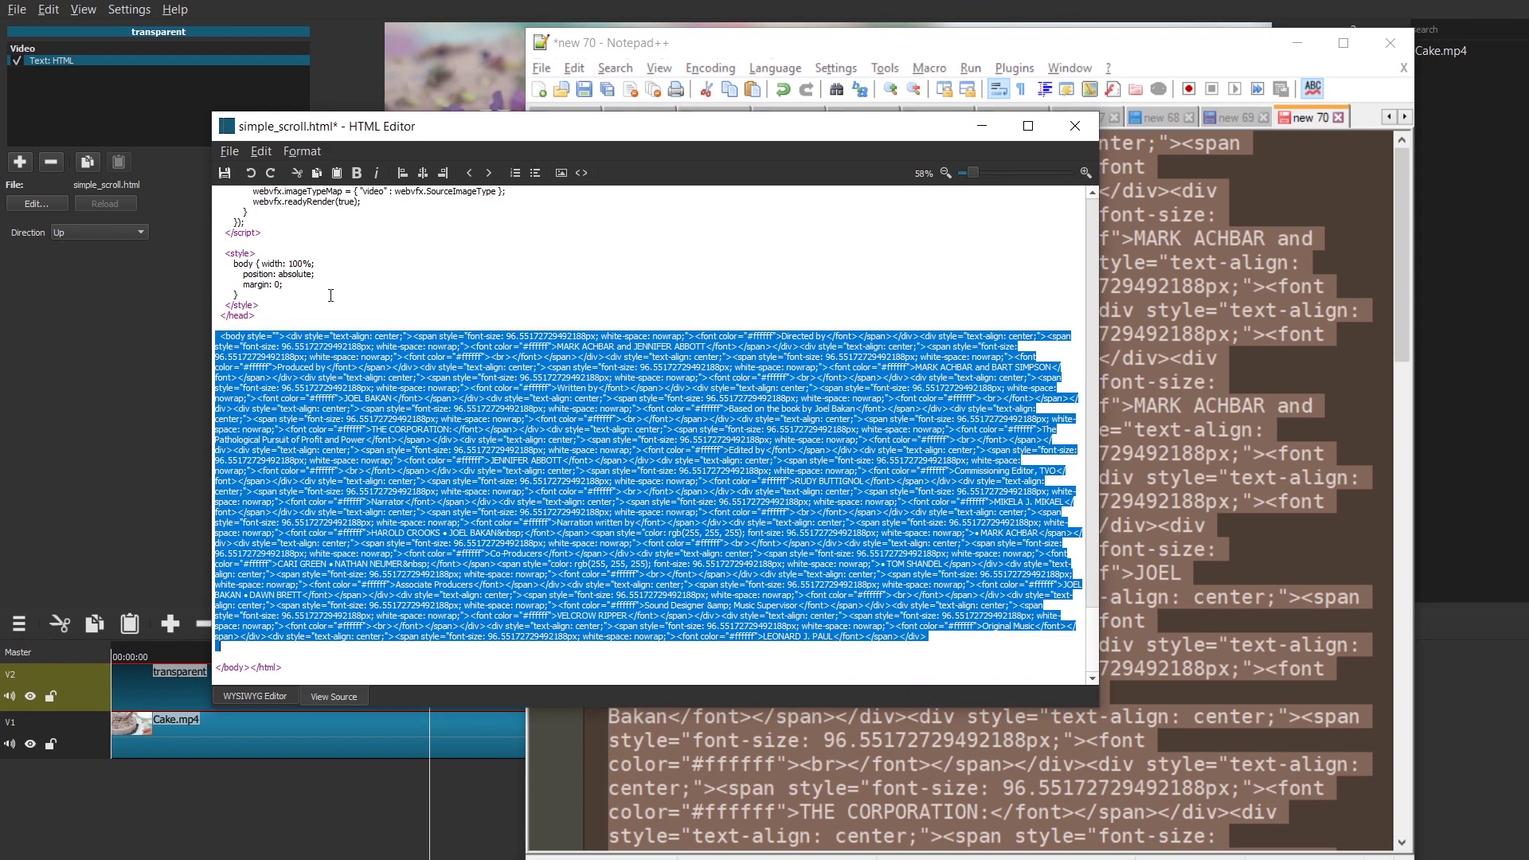
key("ctrl+v")
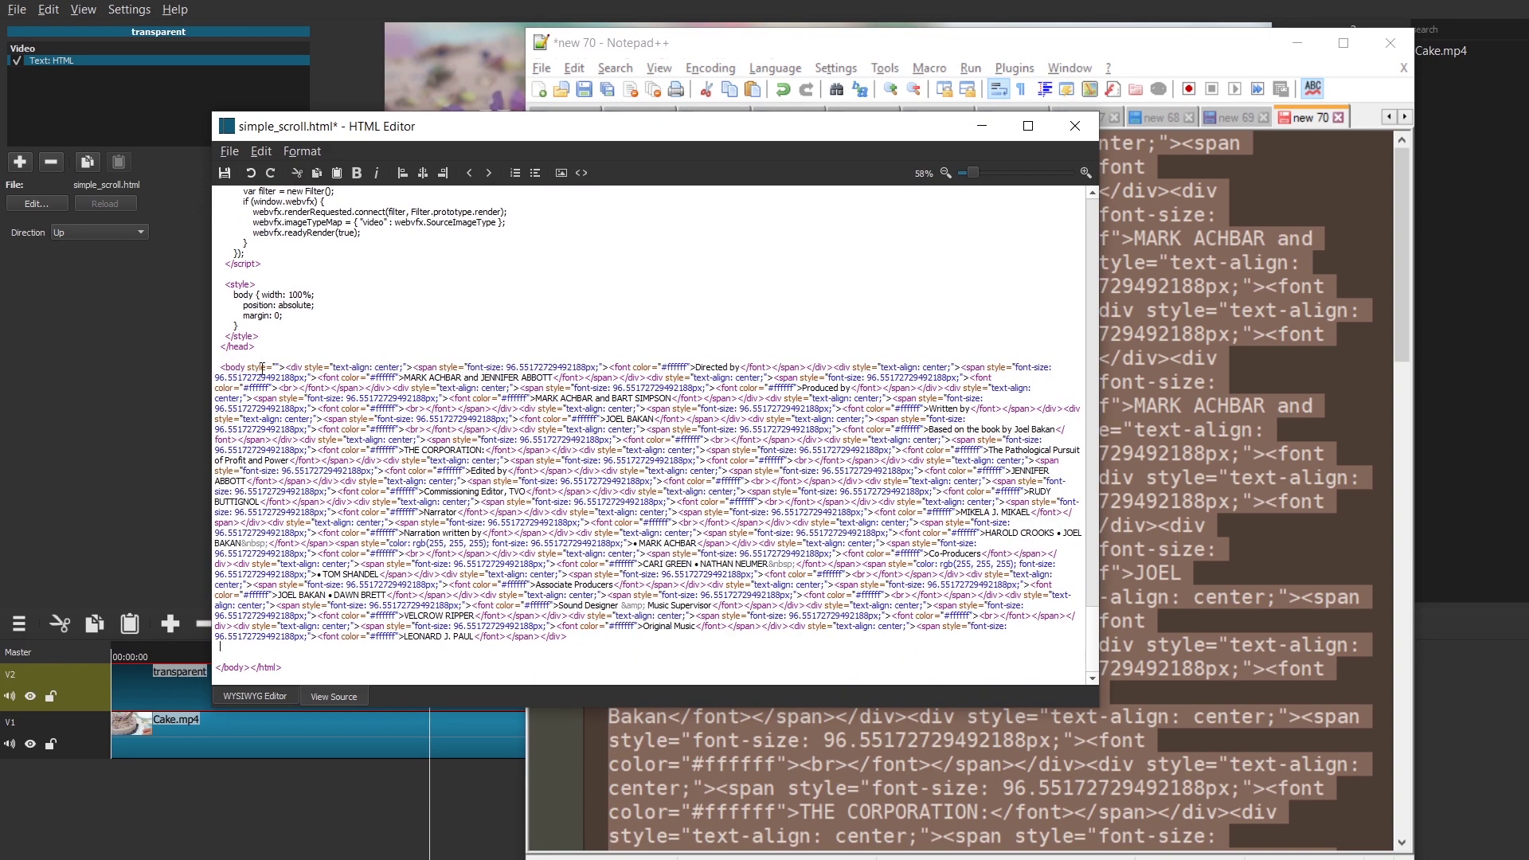
left_click(224, 173)
left_click(271, 19)
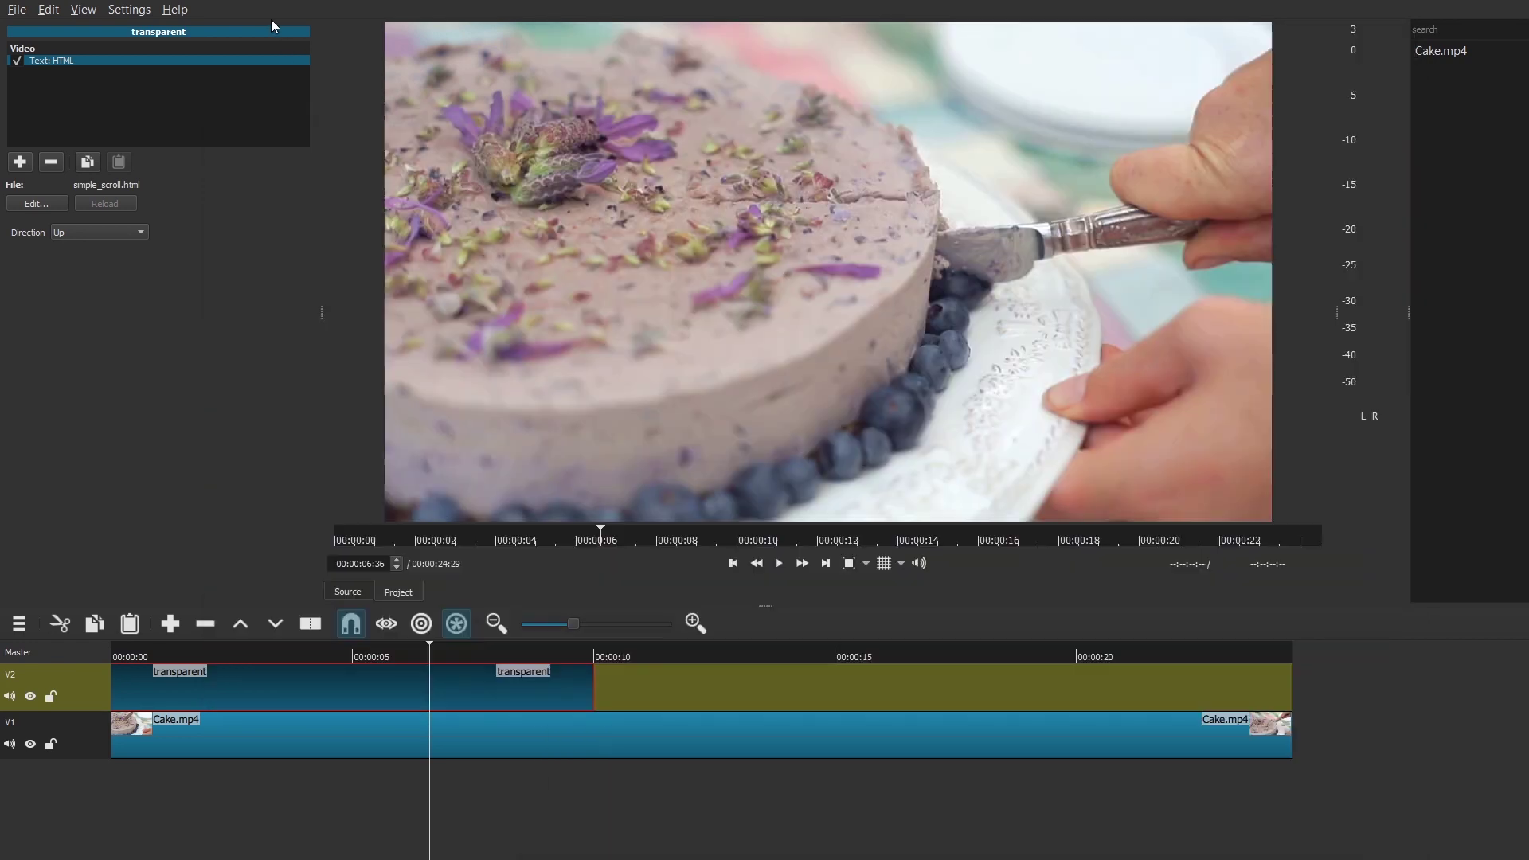
left_click(429, 645)
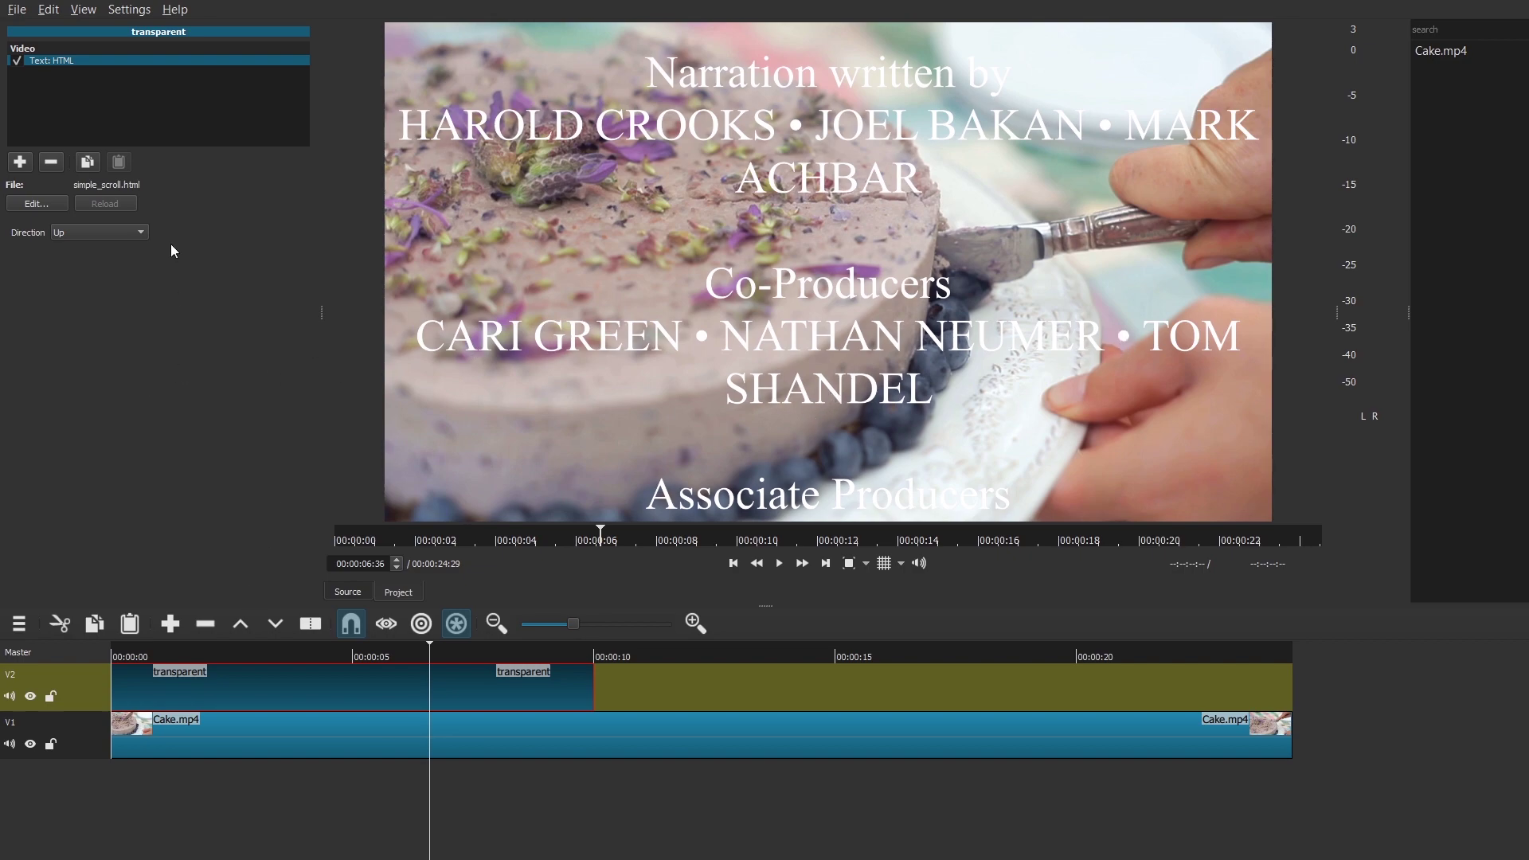
Step: Set the credits font size to 32 in the WYSIWYG editor, save, and play the preview
left_click(37, 204)
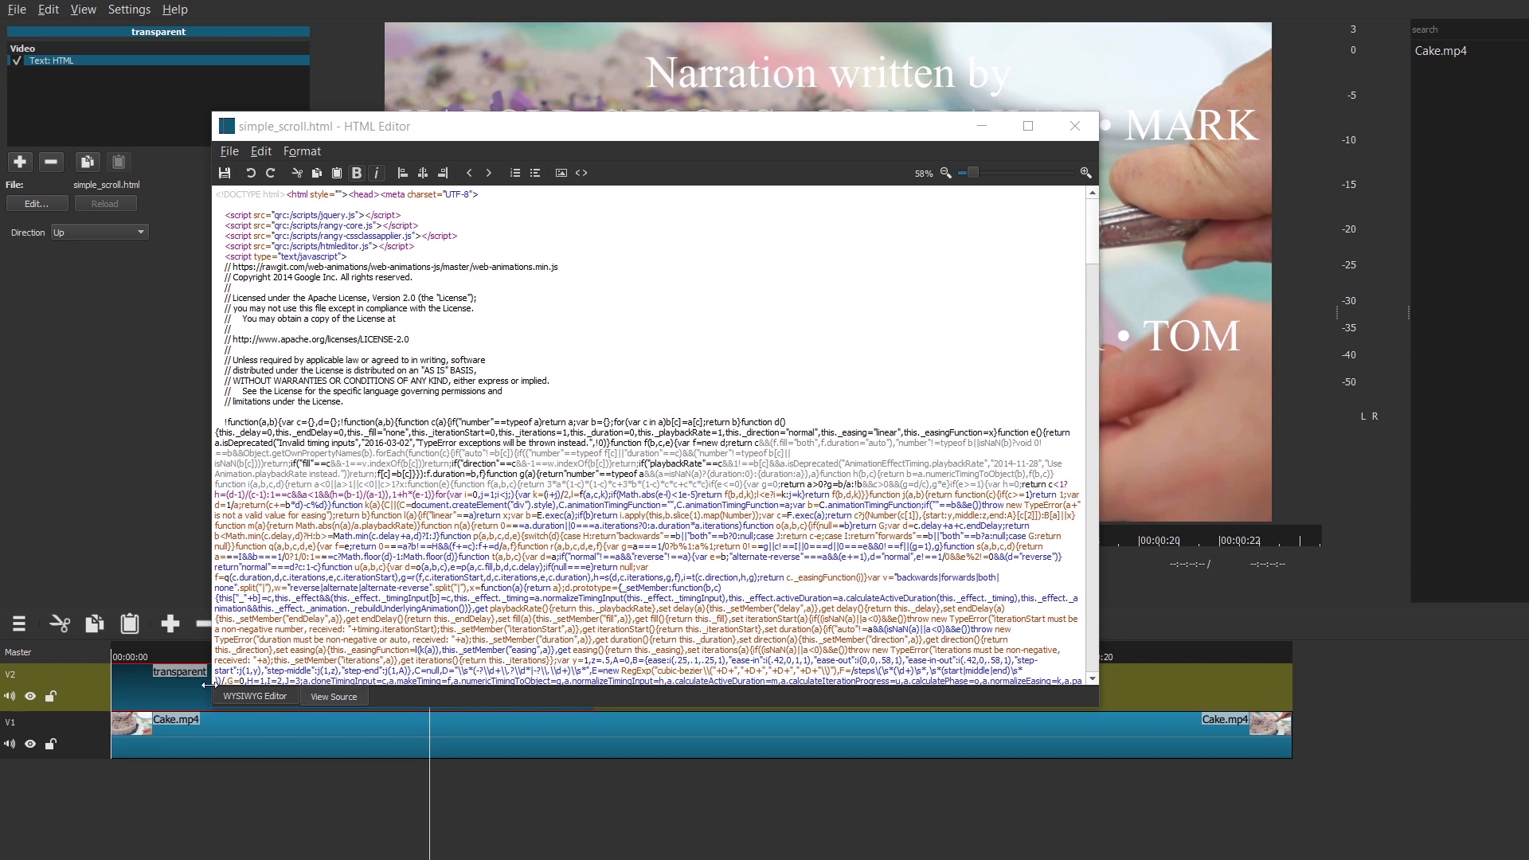
left_click(249, 698)
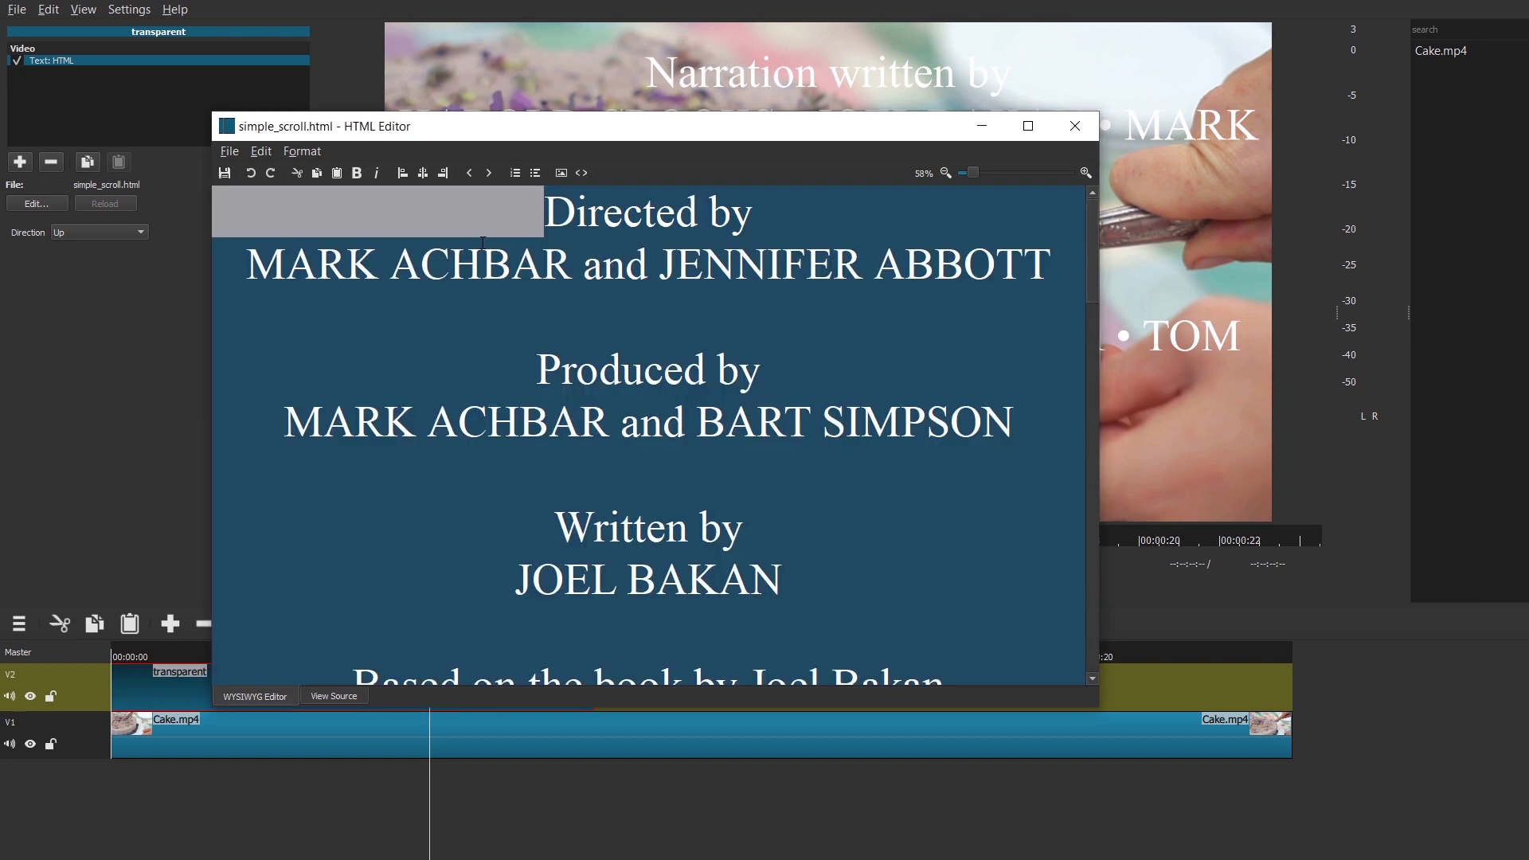
left_click(304, 150)
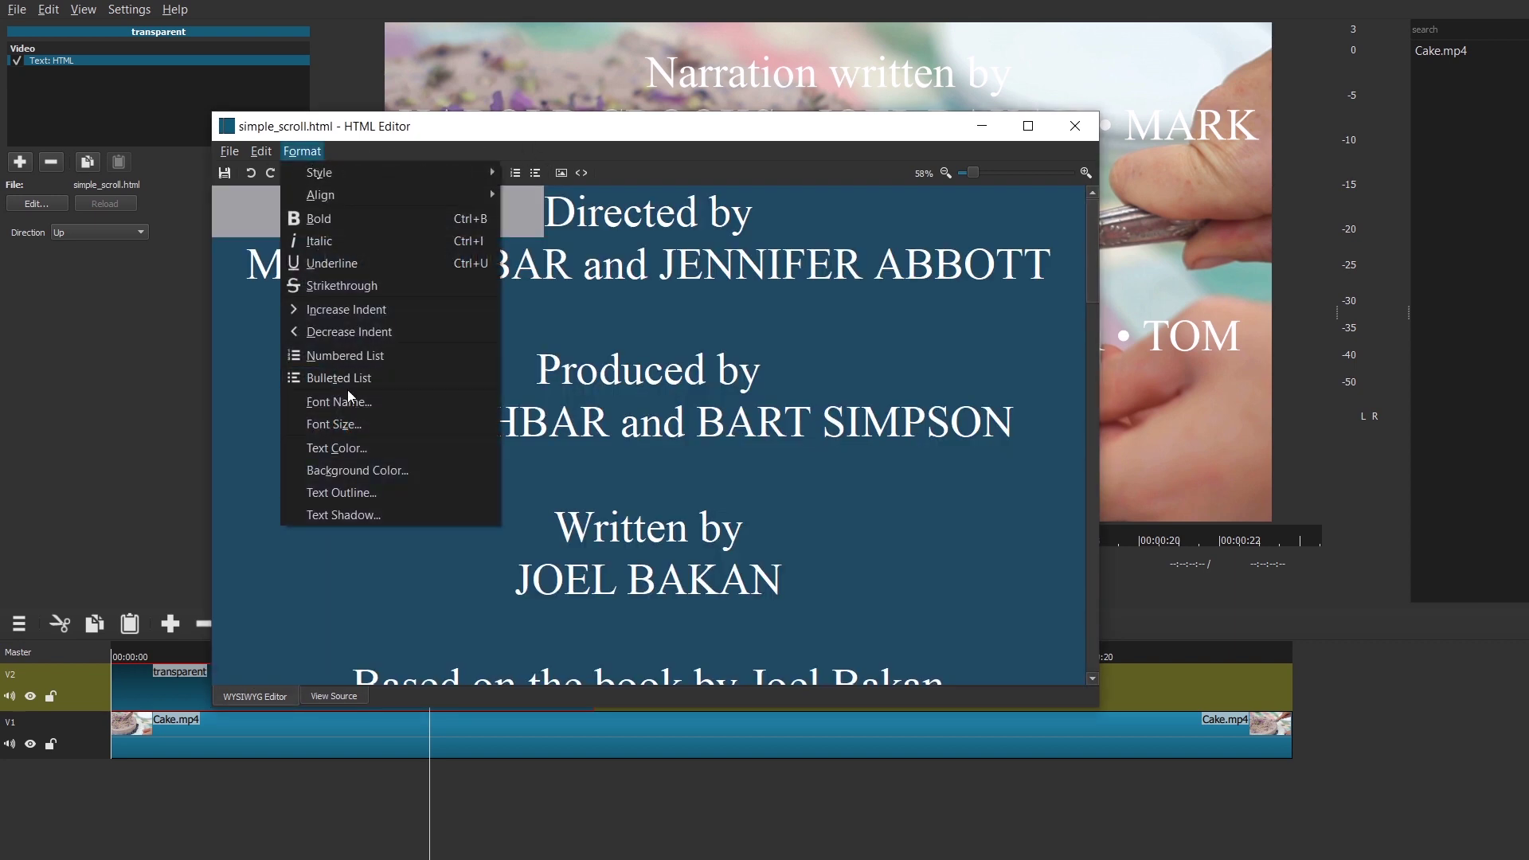
left_click(348, 431)
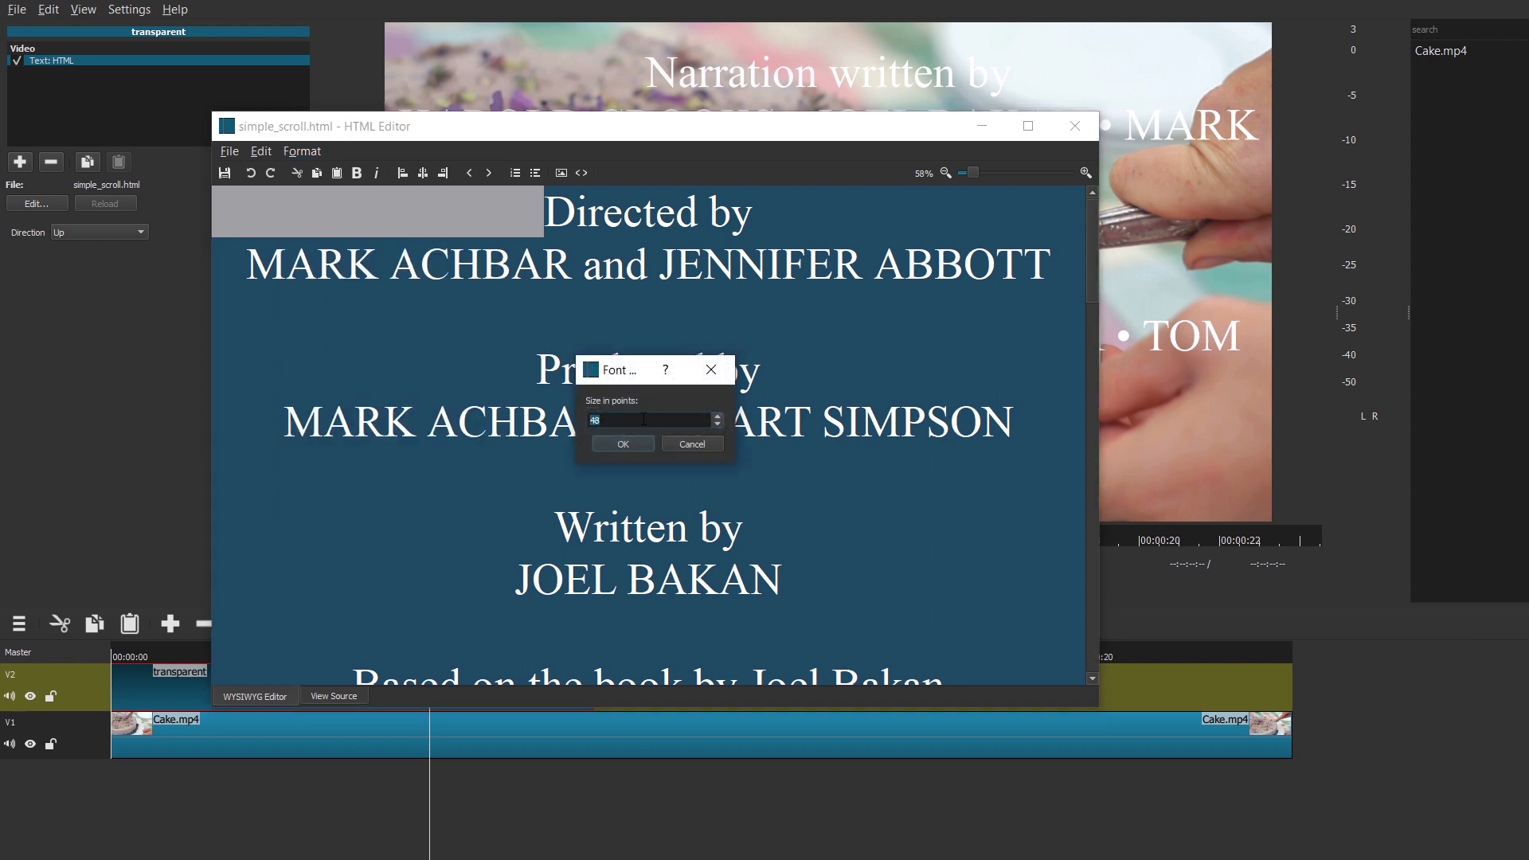
left_click(614, 443)
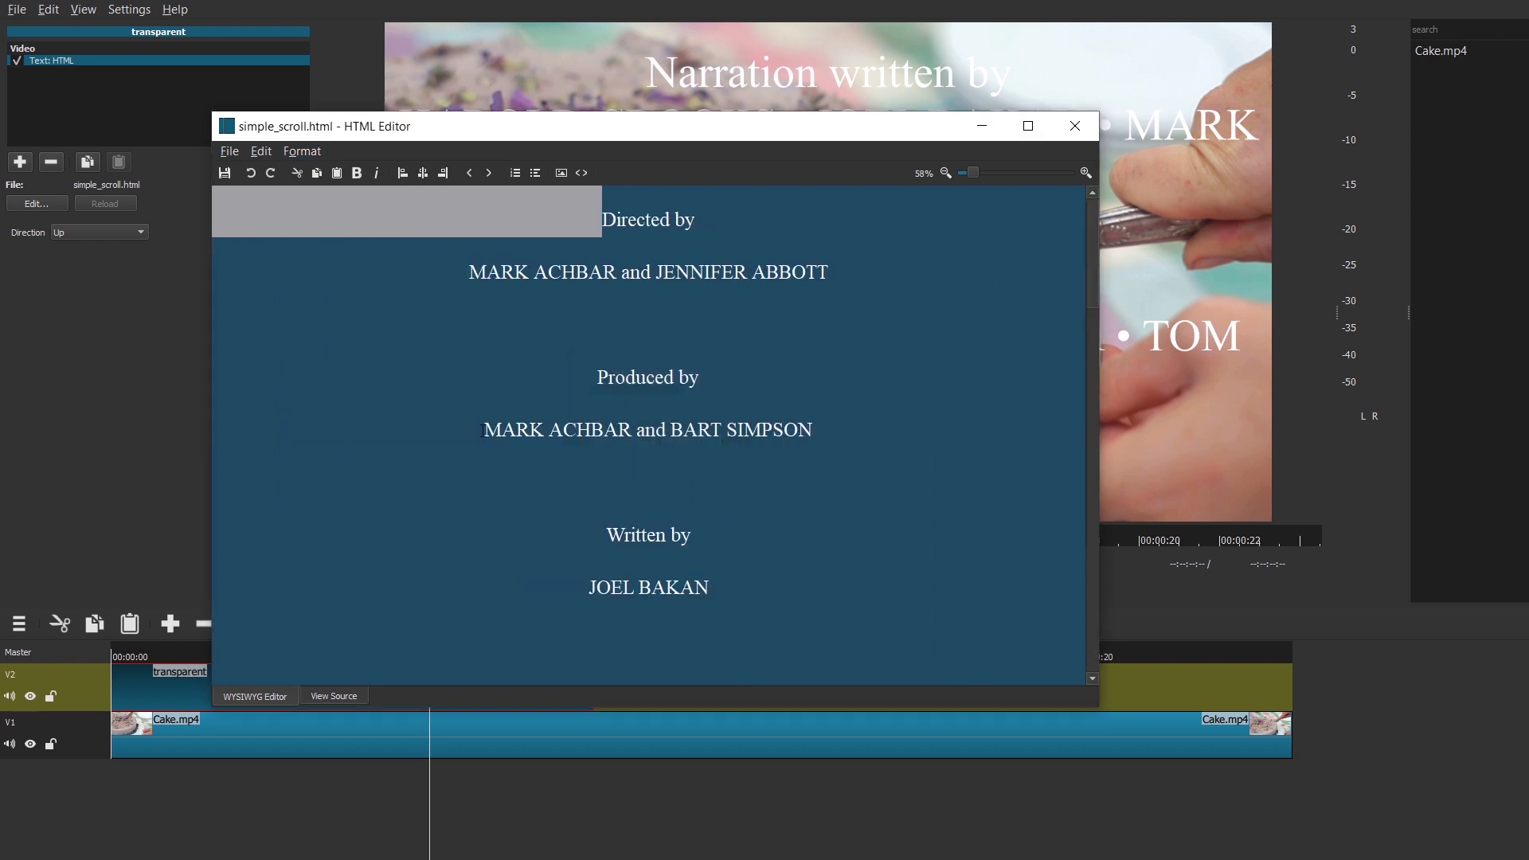
left_click(223, 182)
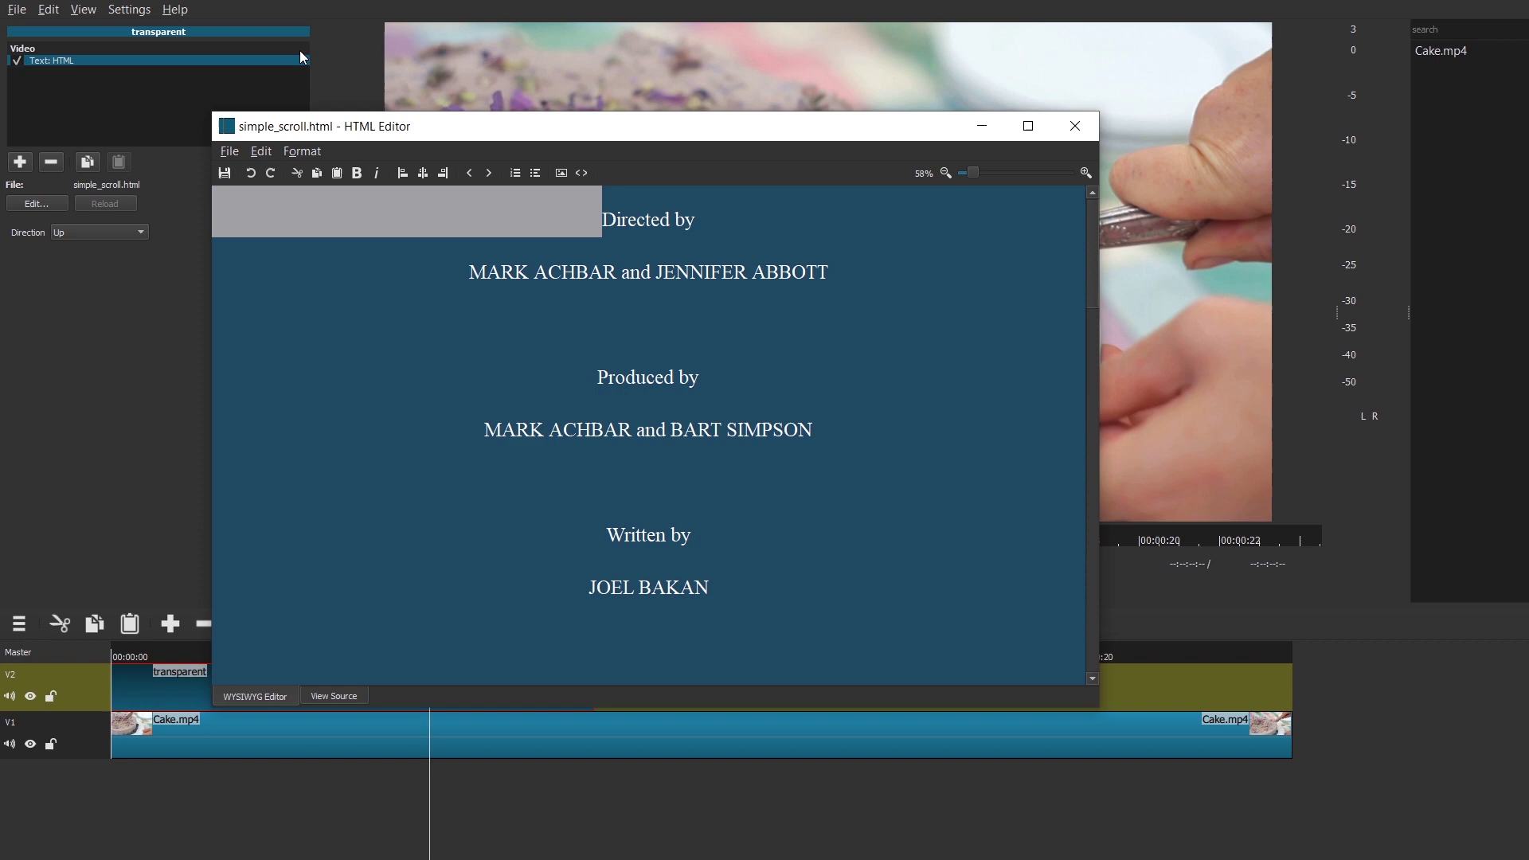
left_click(427, 648)
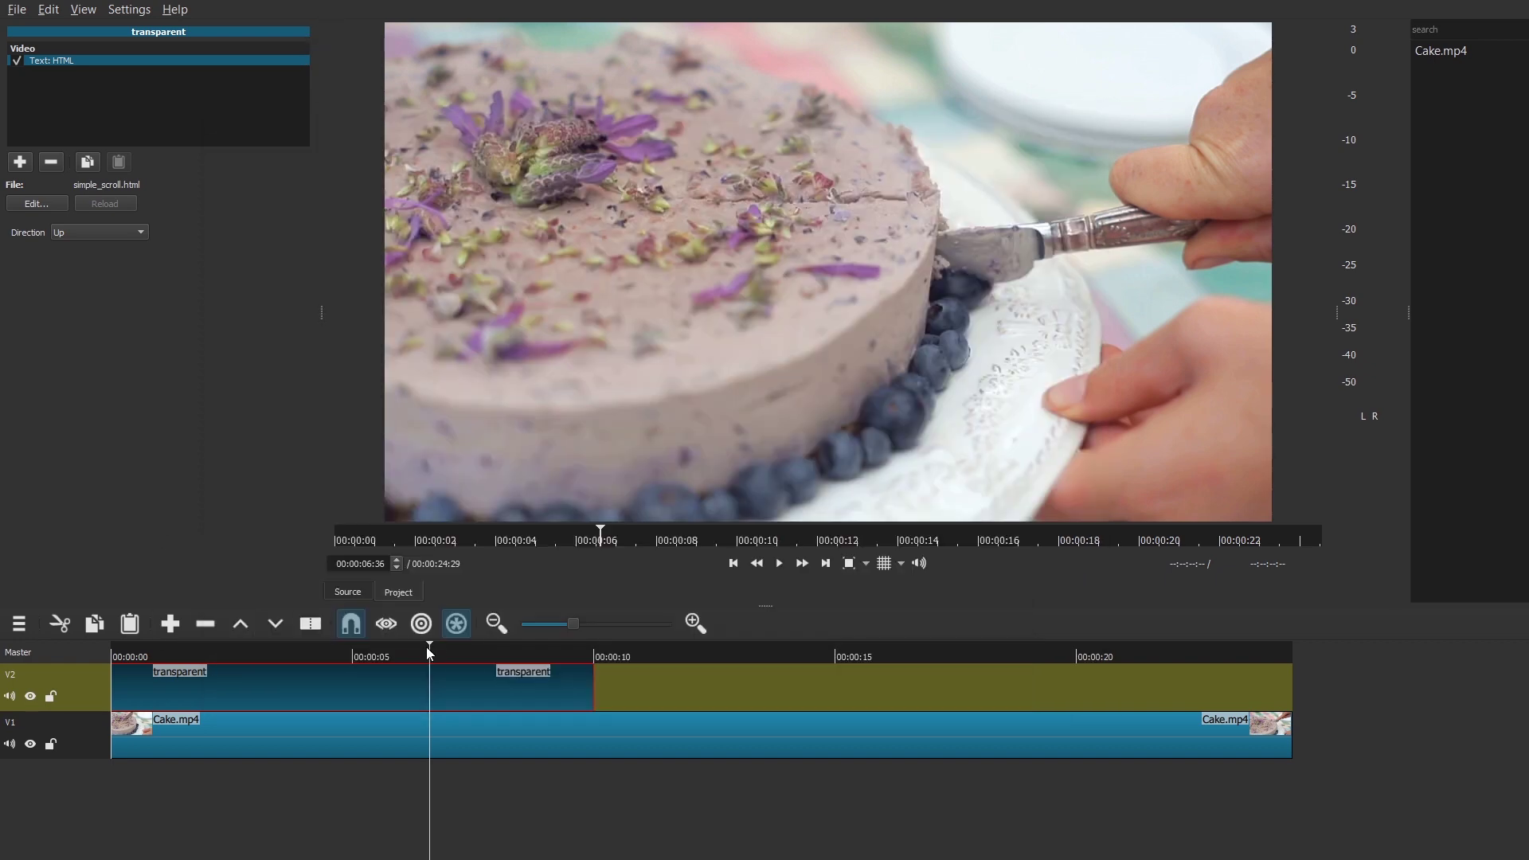
key("space")
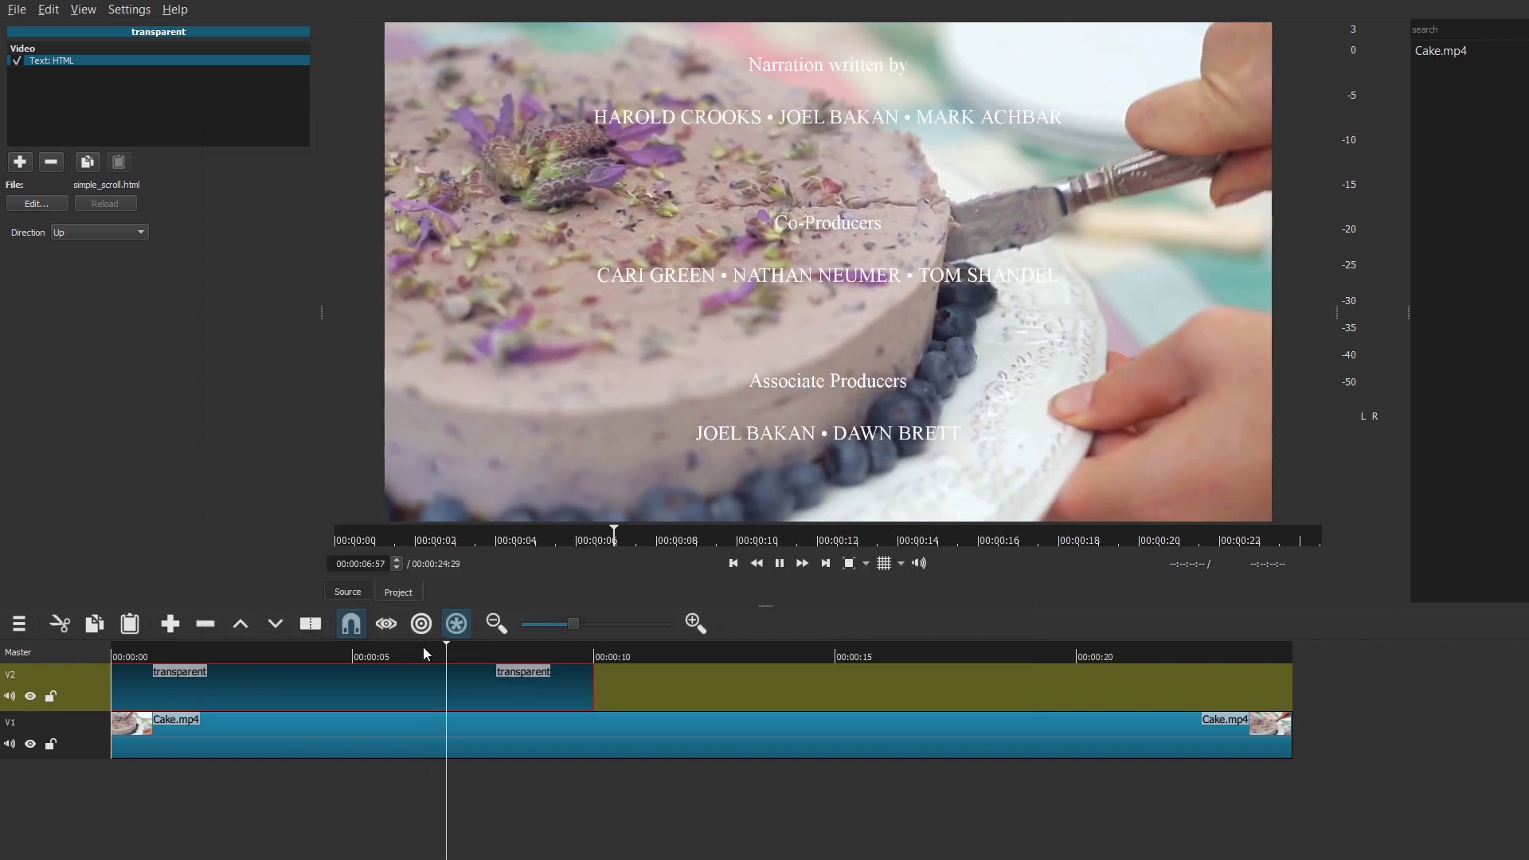
Step: Give all credits text a 3-pixel horizontal and vertical shadow, then dismiss the project recovery prompt
left_click(45, 207)
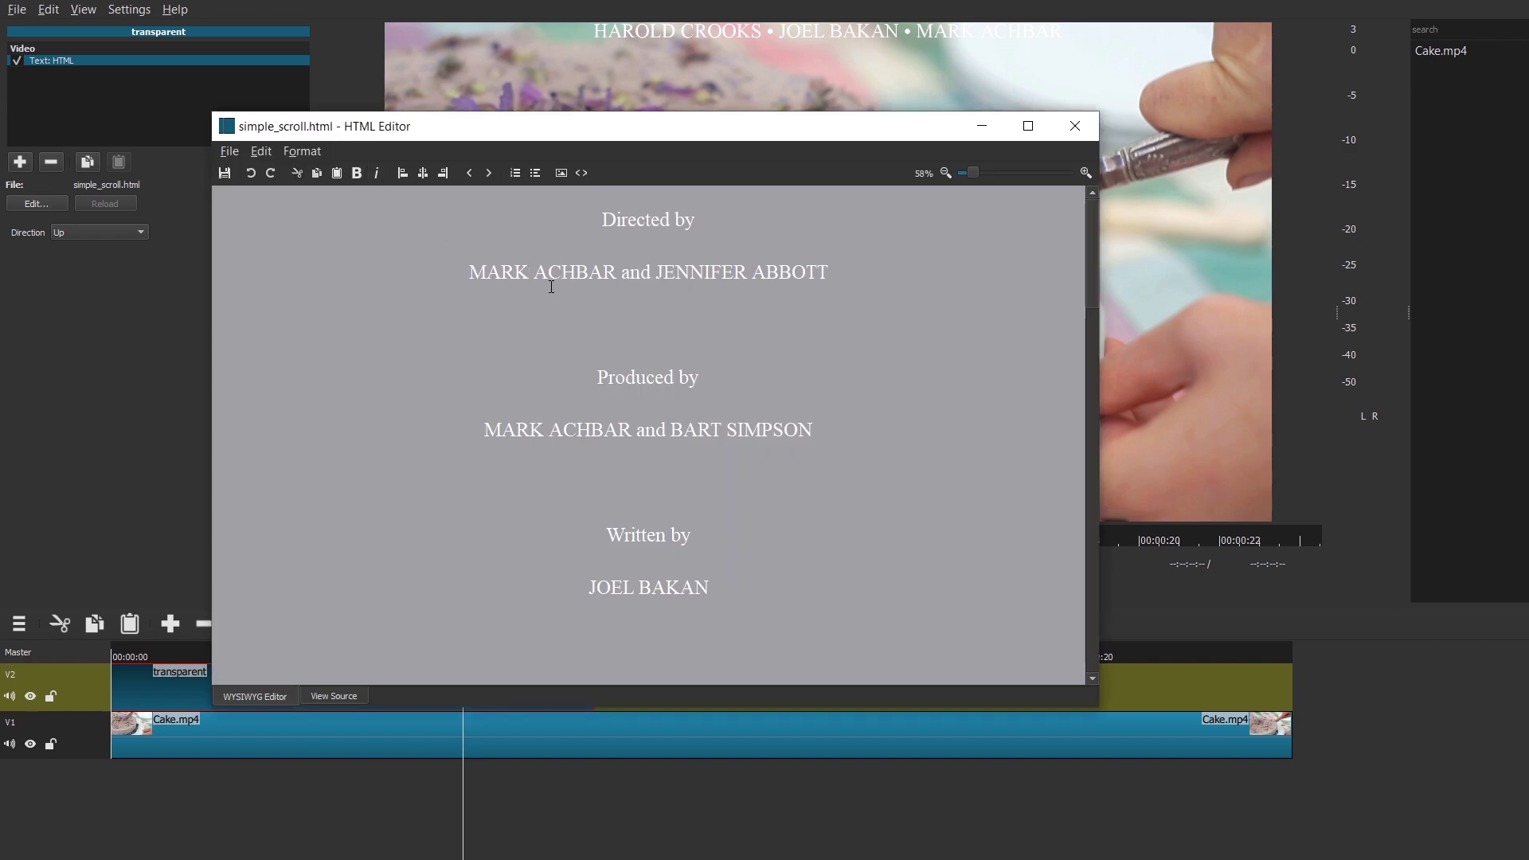
key("ctrl+a")
left_click(302, 151)
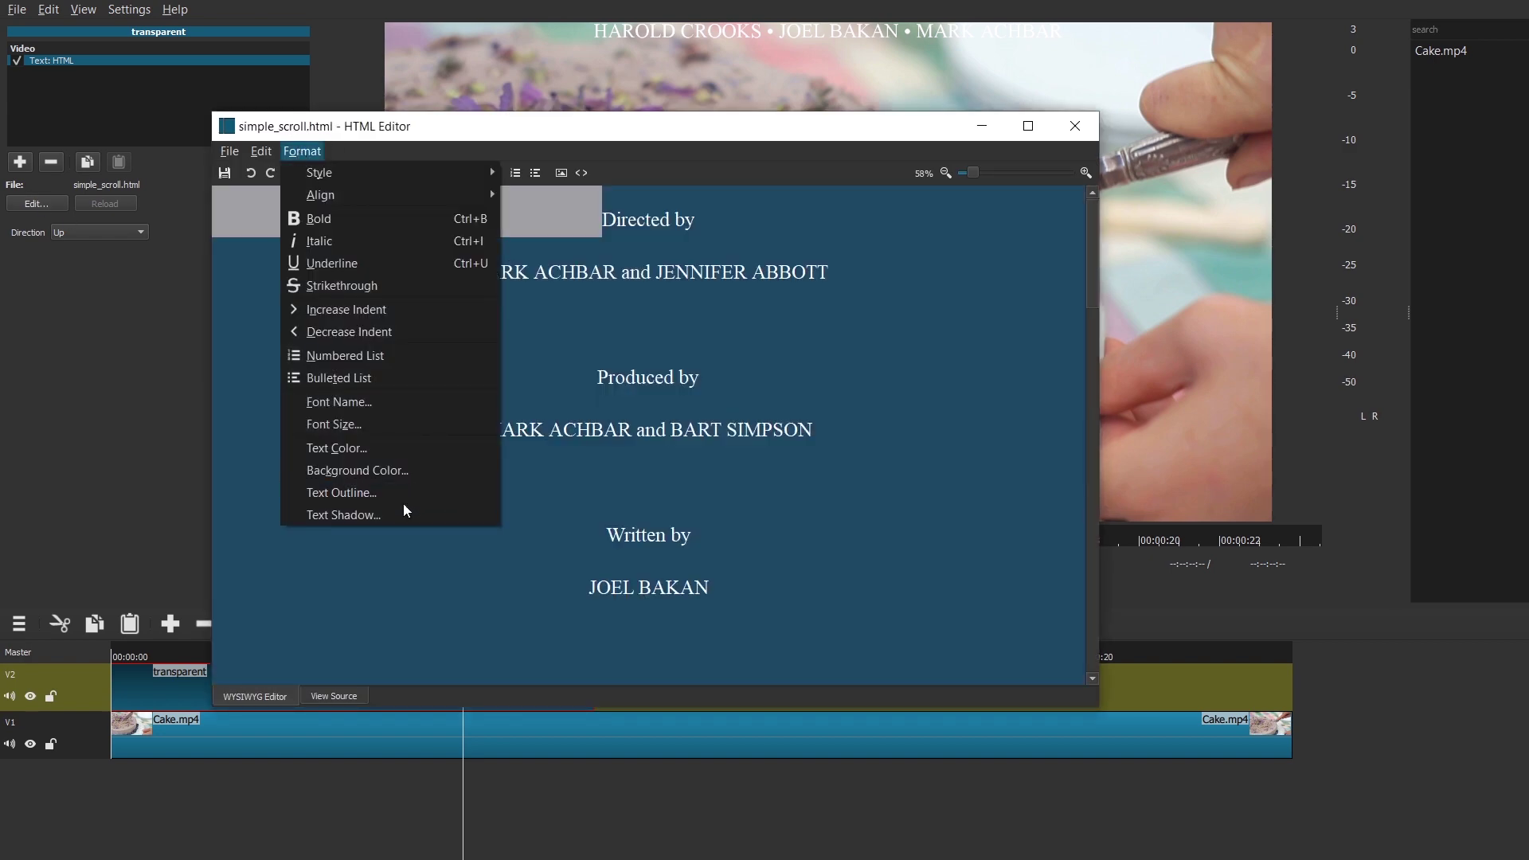
left_click(347, 514)
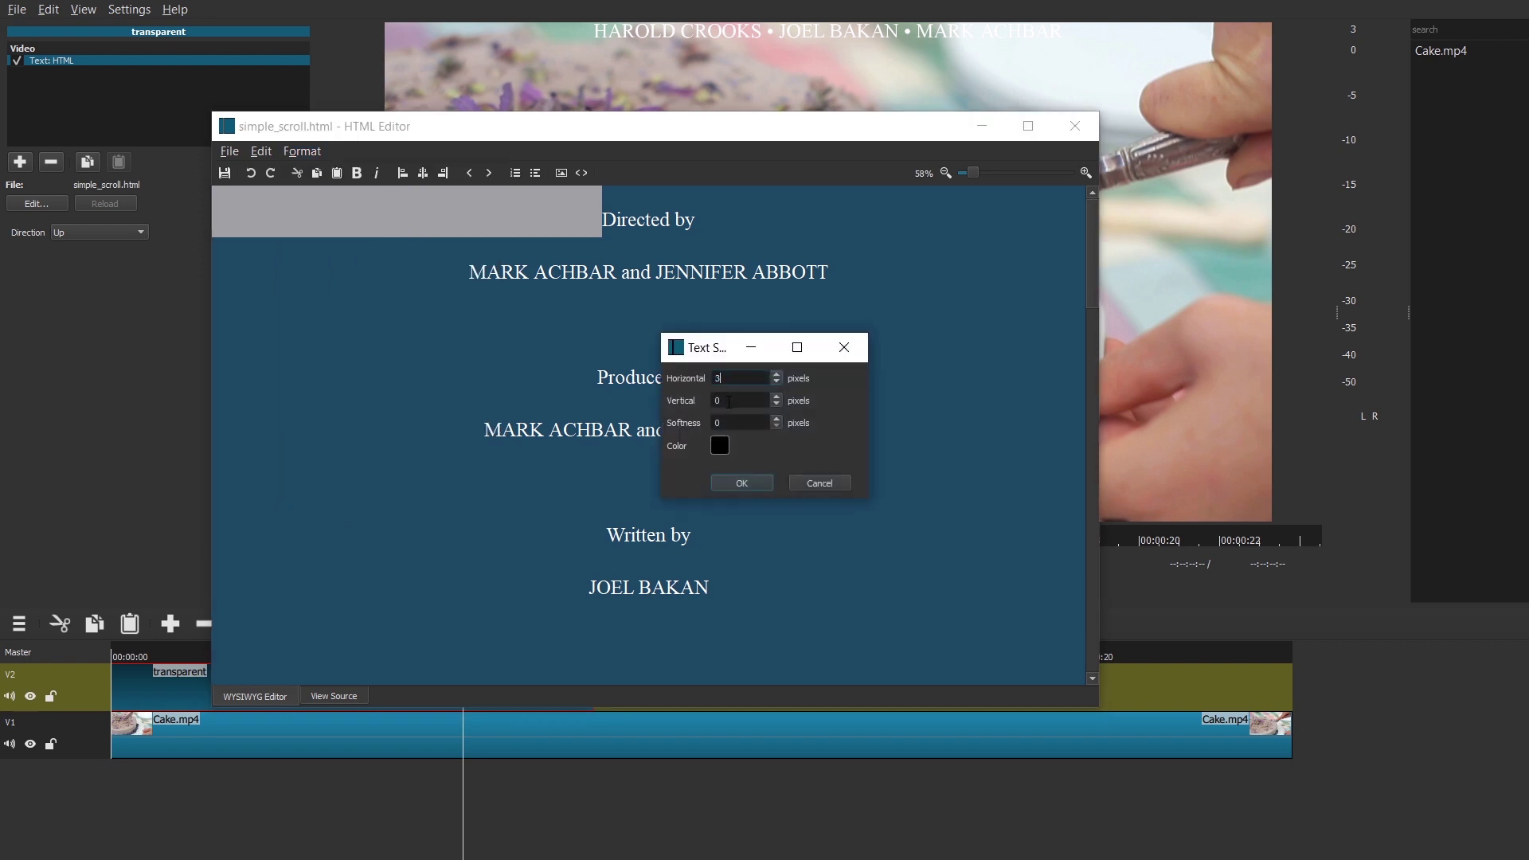
key("Tab")
type("33")
left_click(744, 484)
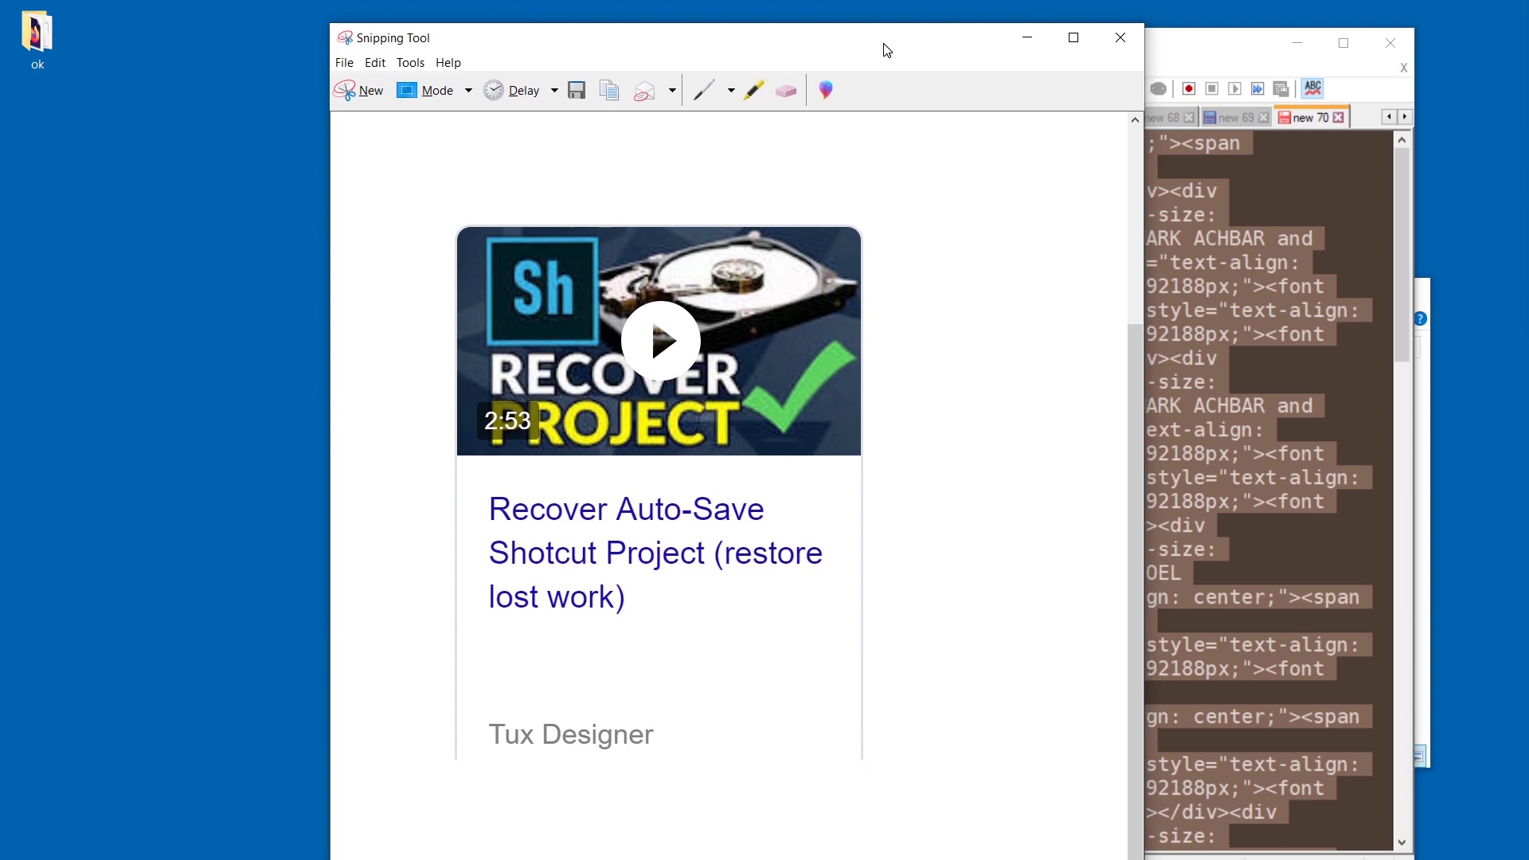
left_click_drag(886, 79, 955, 83)
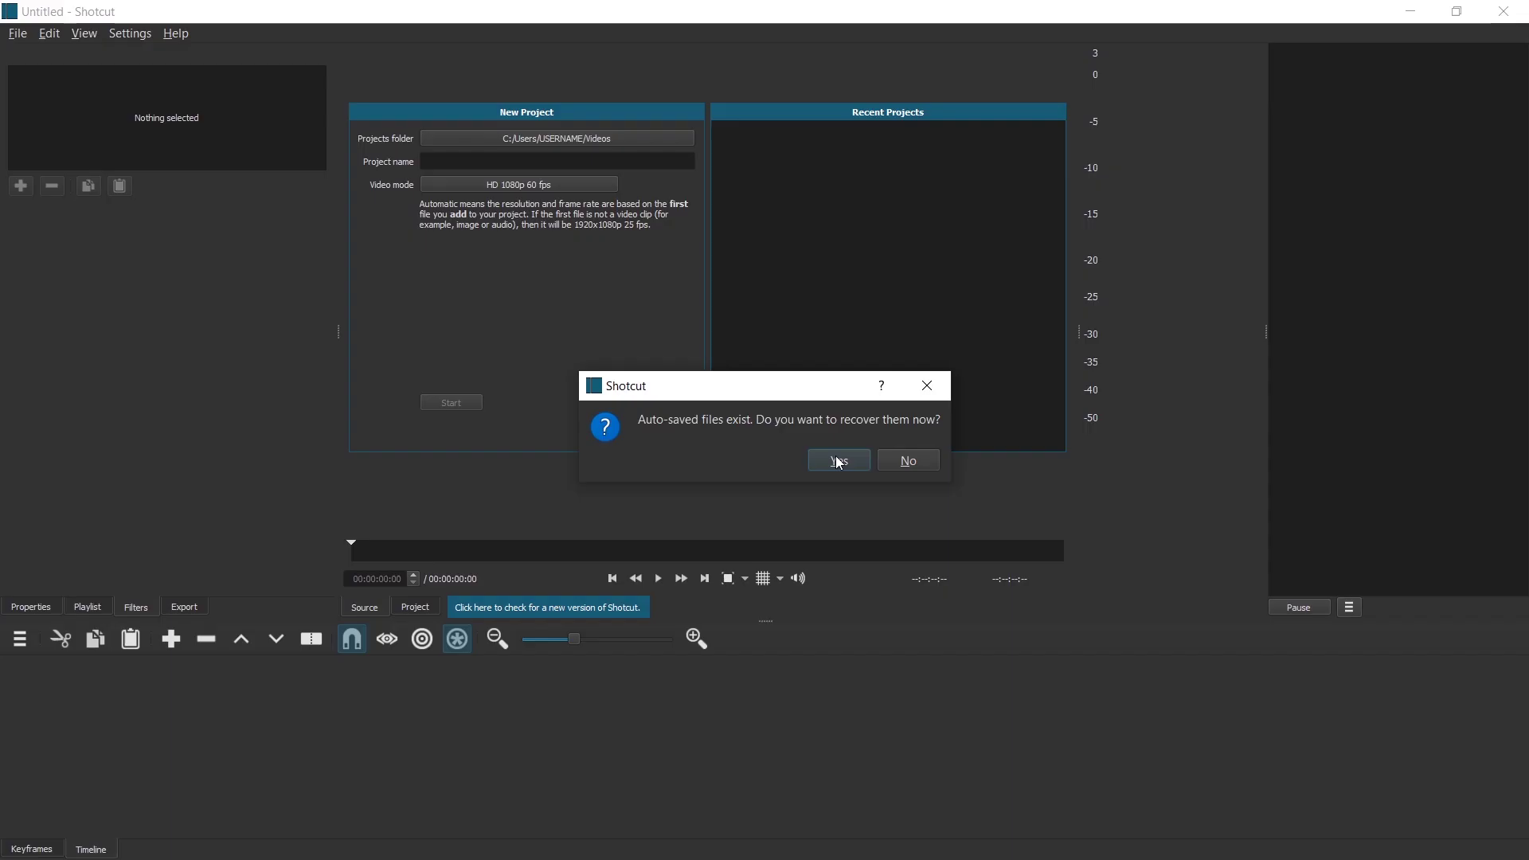
left_click(836, 457)
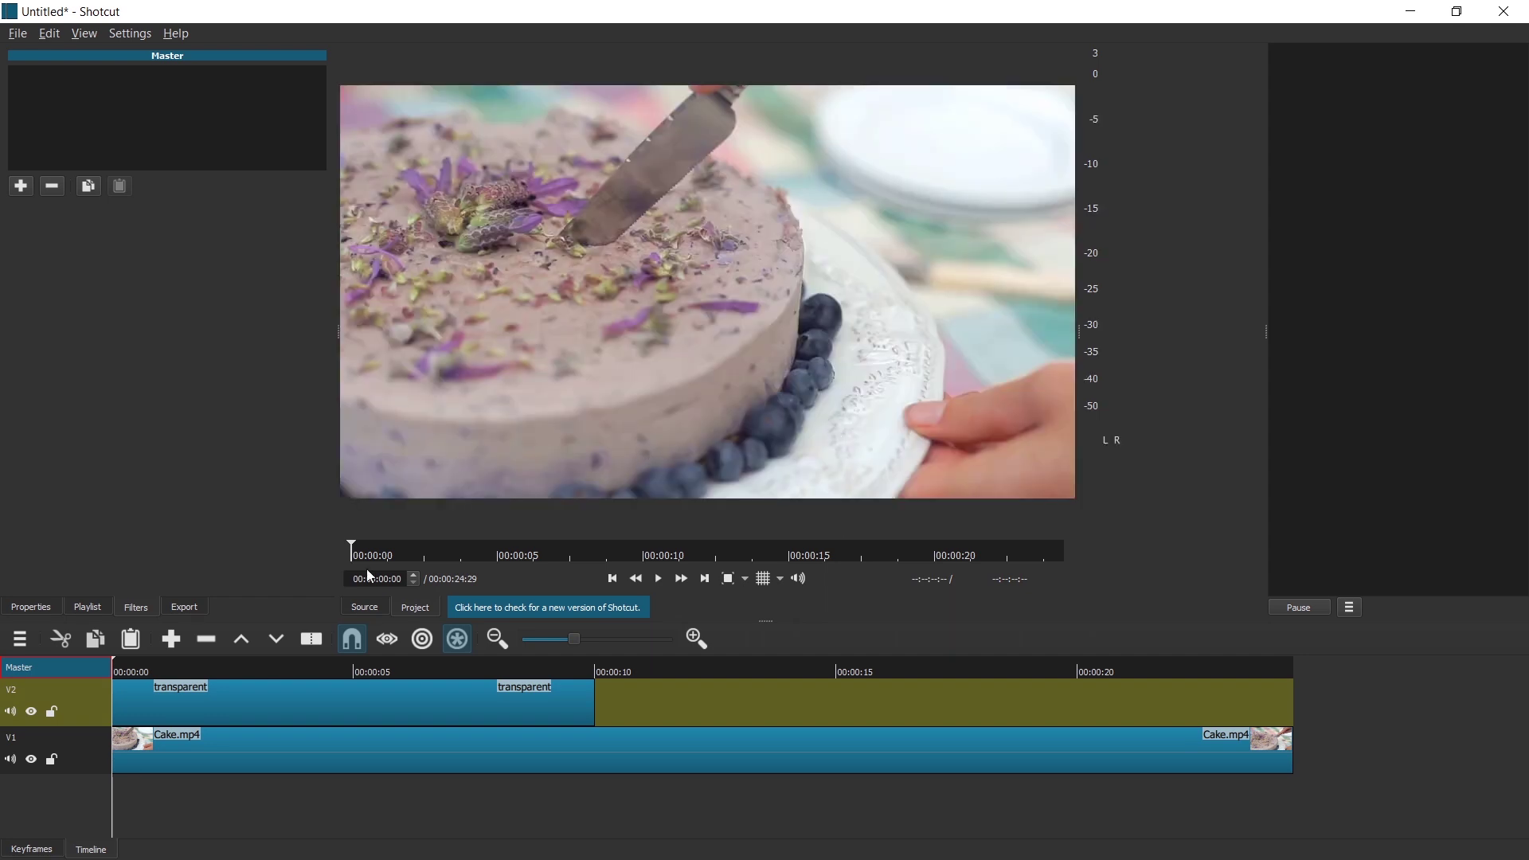
left_click(216, 673)
key("space")
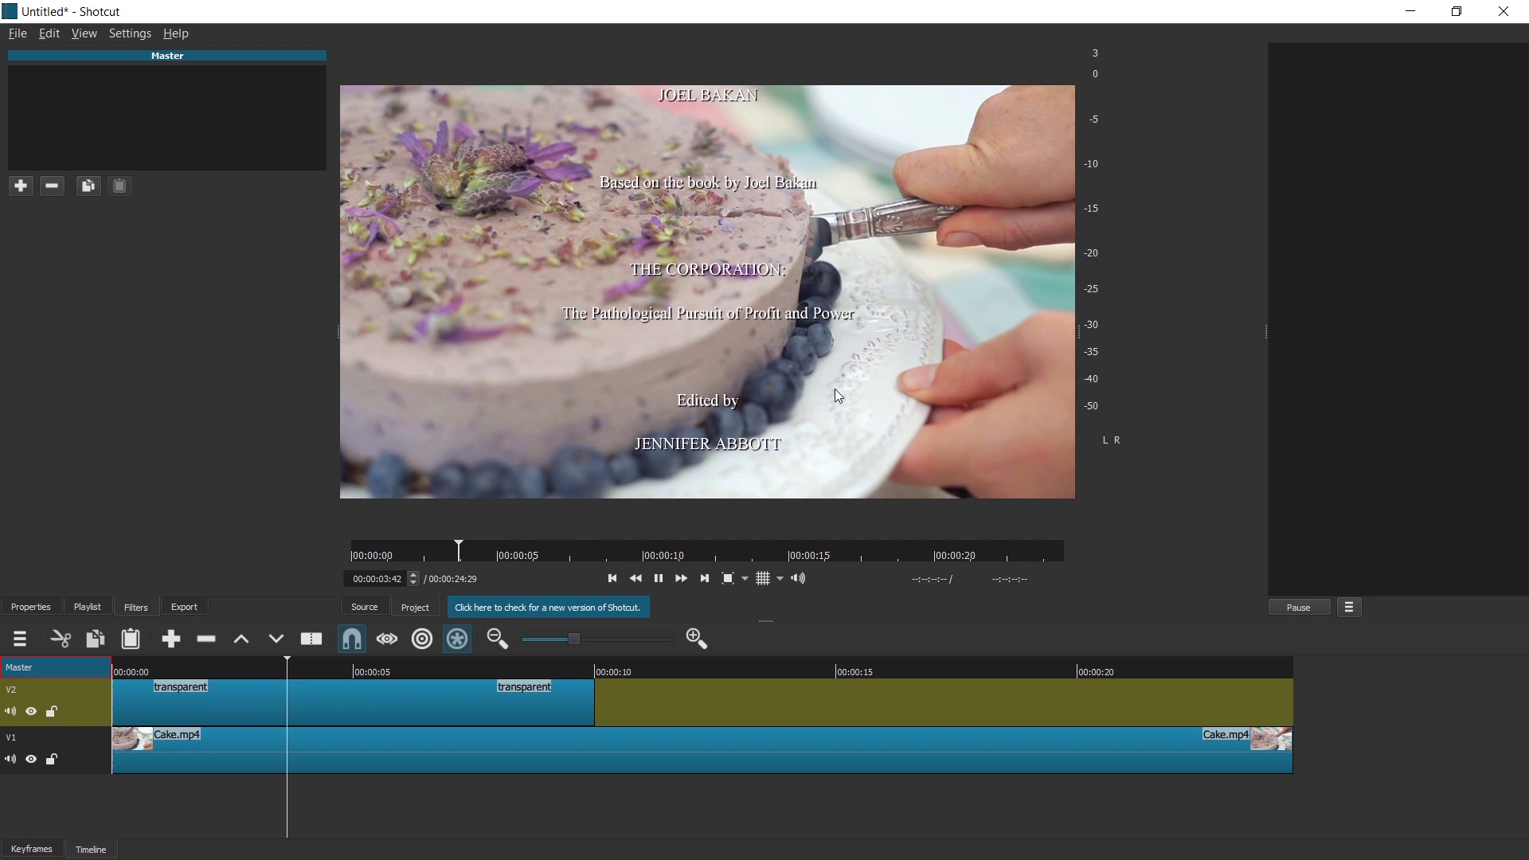
key("space")
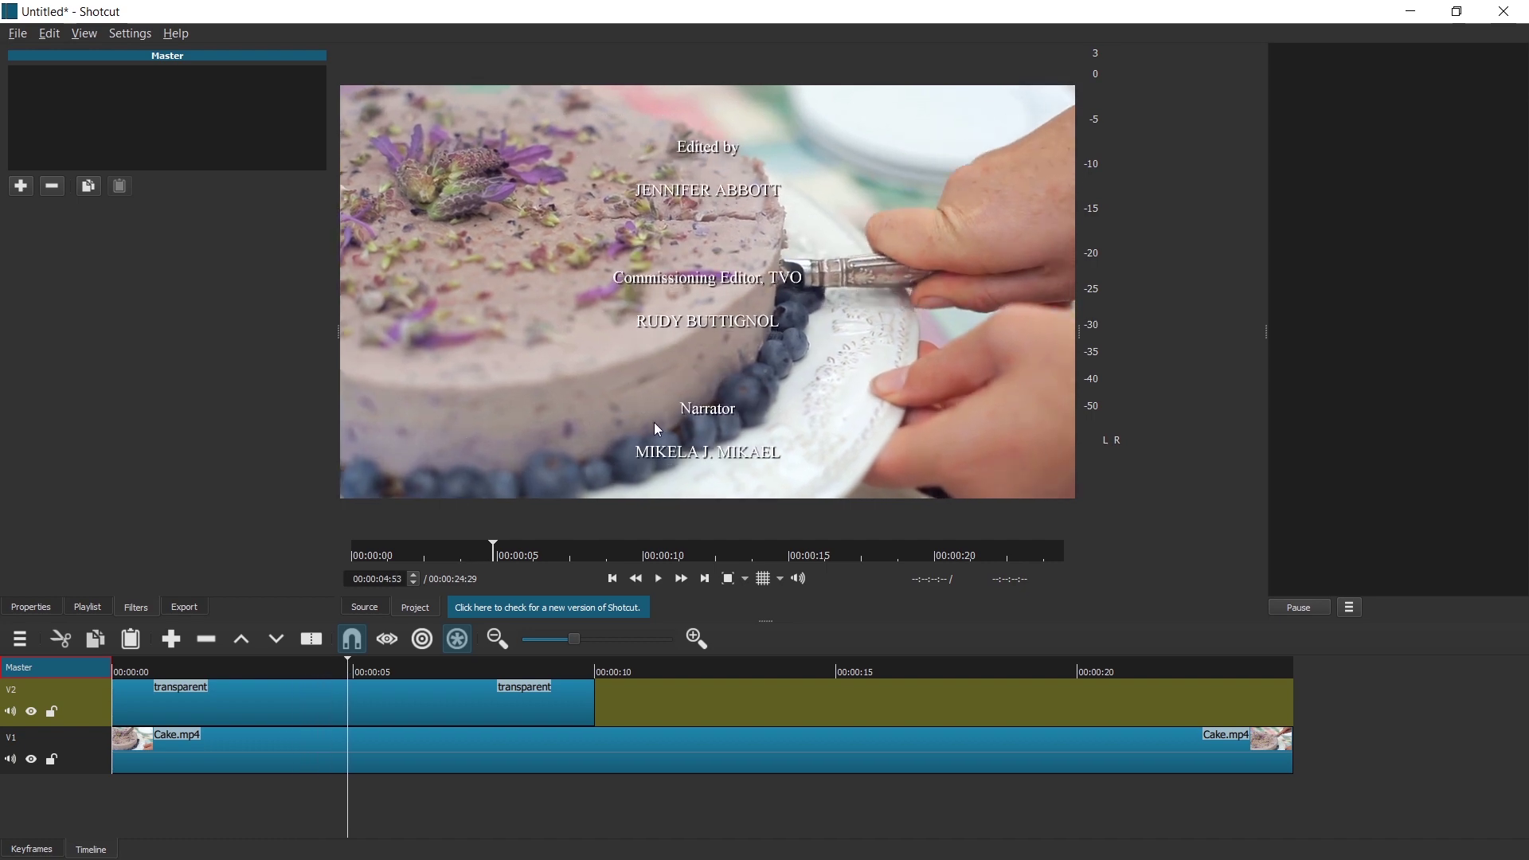
left_click_drag(202, 672, 118, 673)
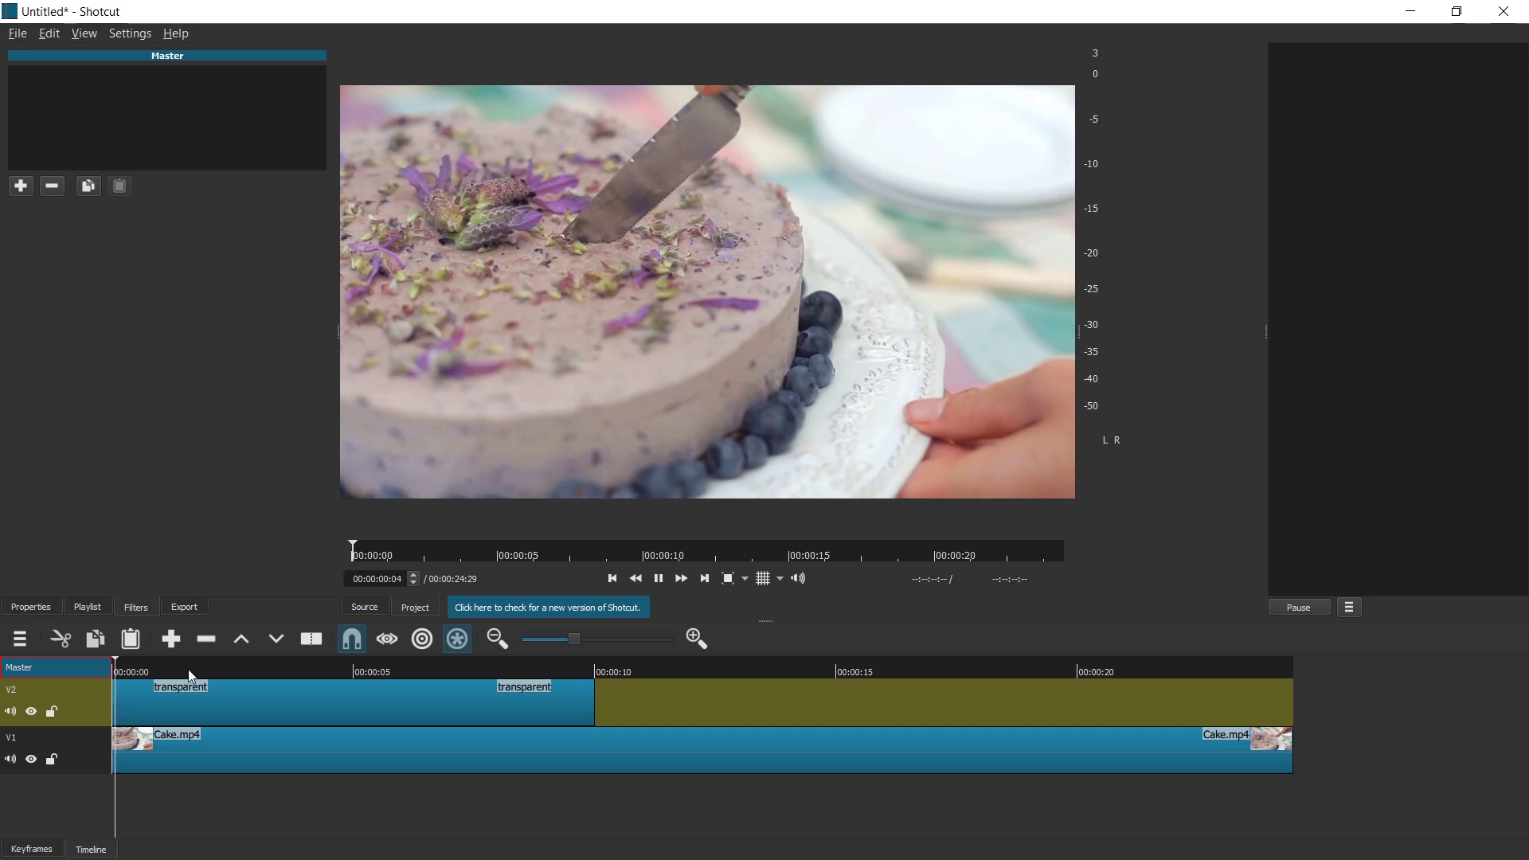
key("space")
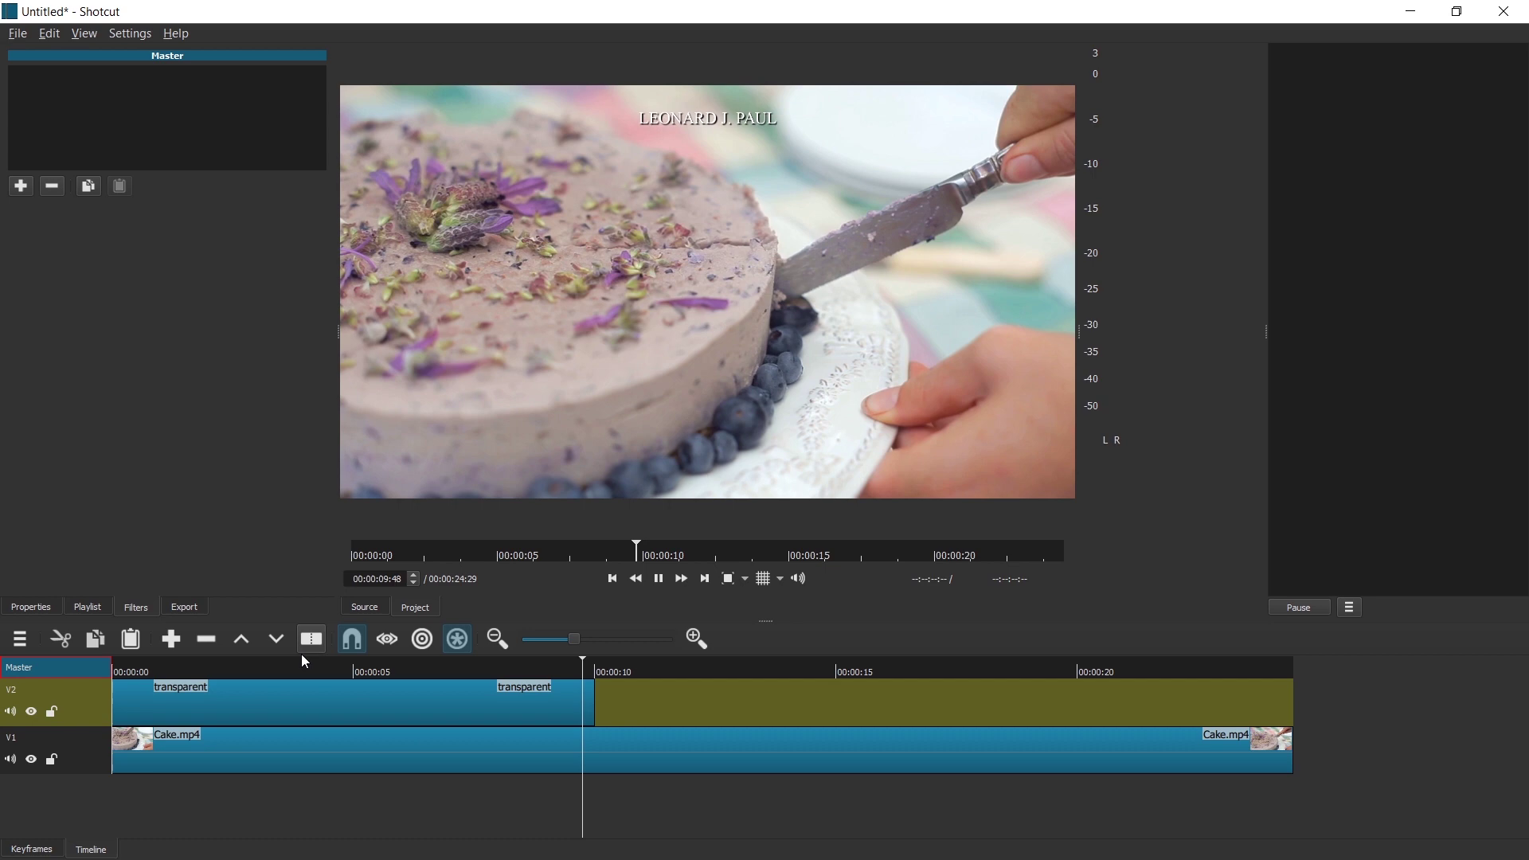
left_click(118, 671)
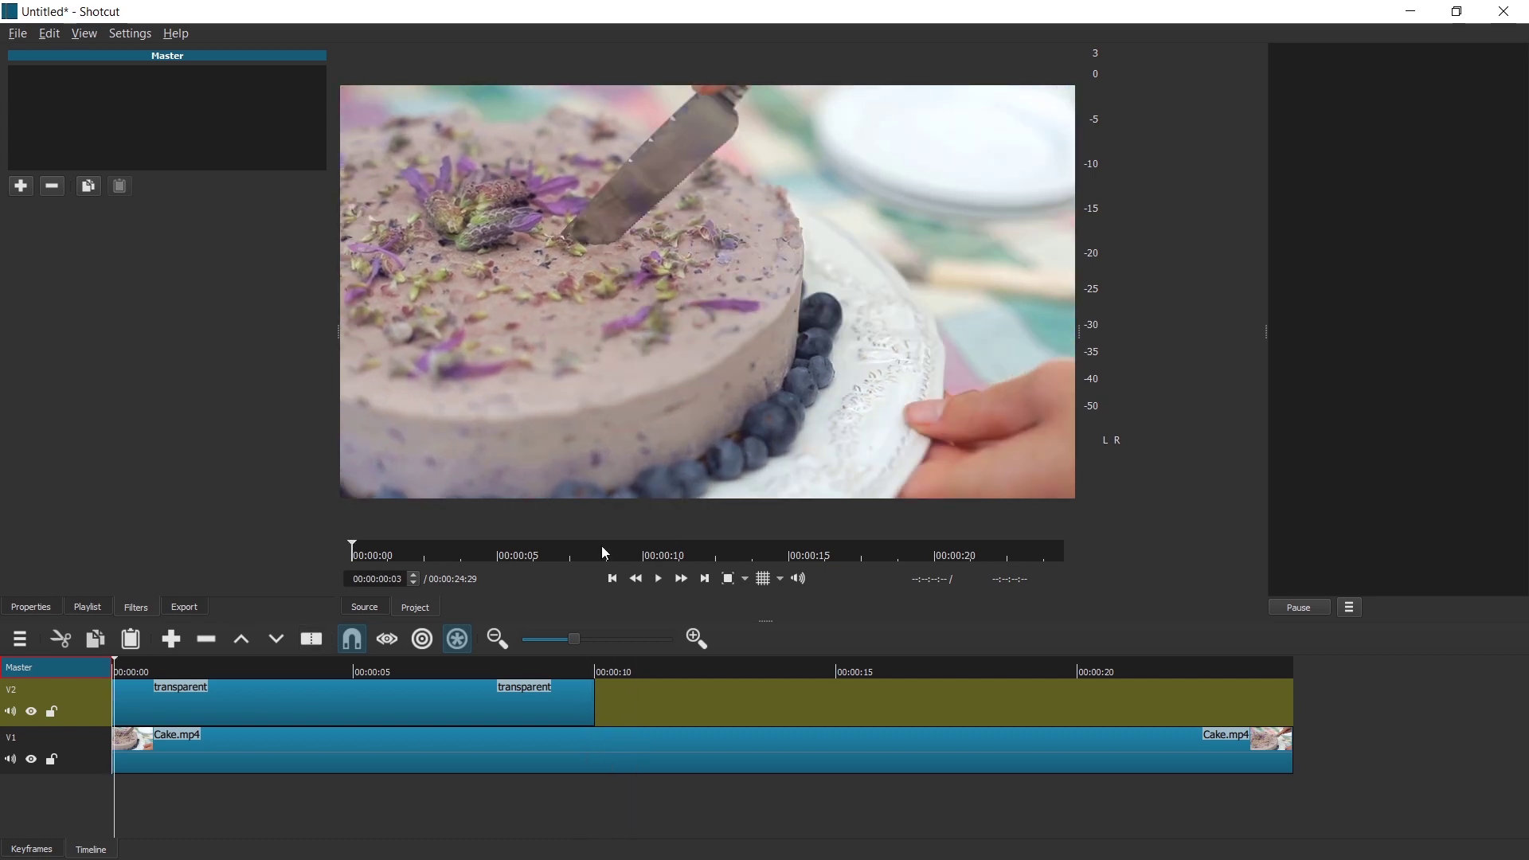